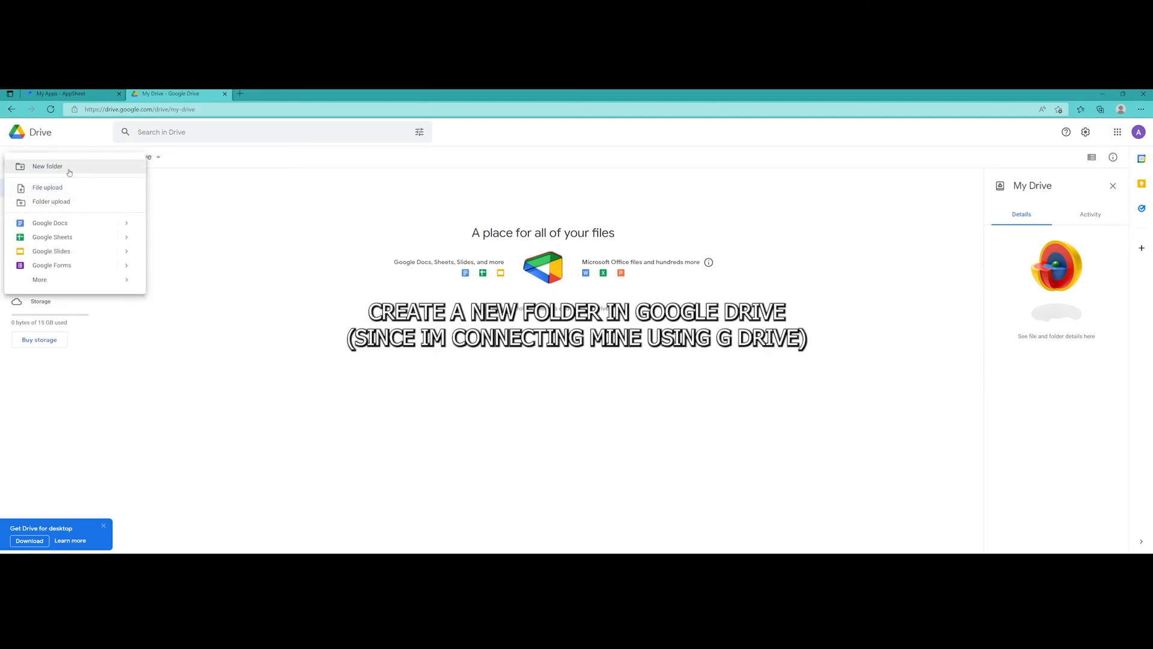
Create a folder named APPSHEET in My Drive and open it
left_click(69, 173)
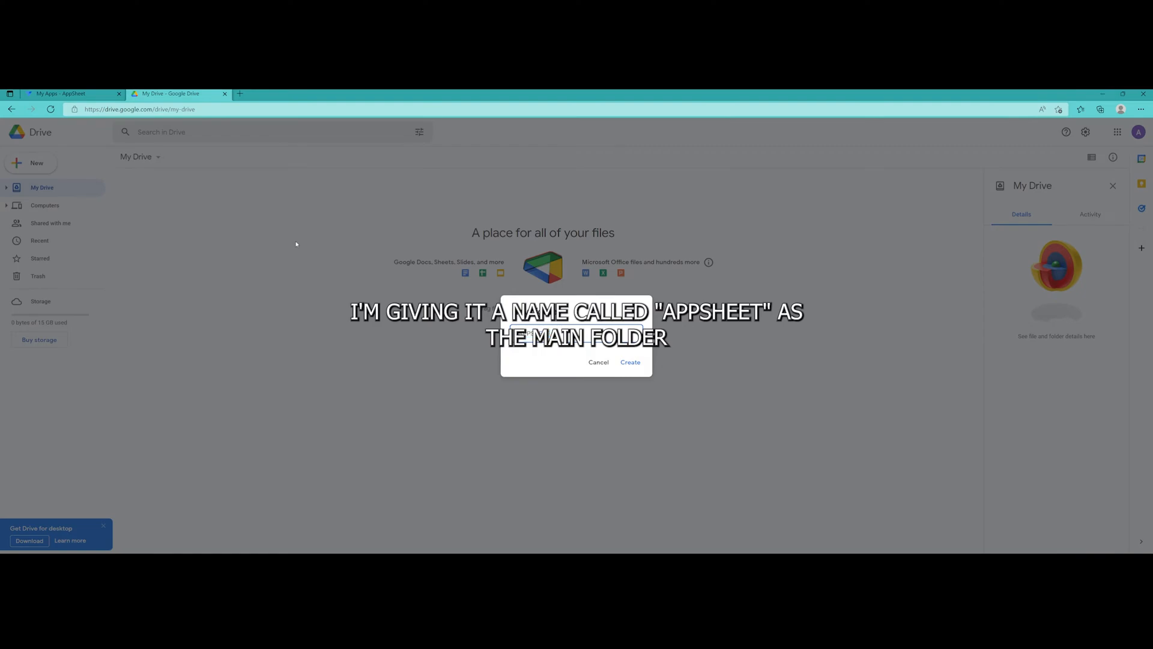
type("APPSHEET")
left_click(631, 363)
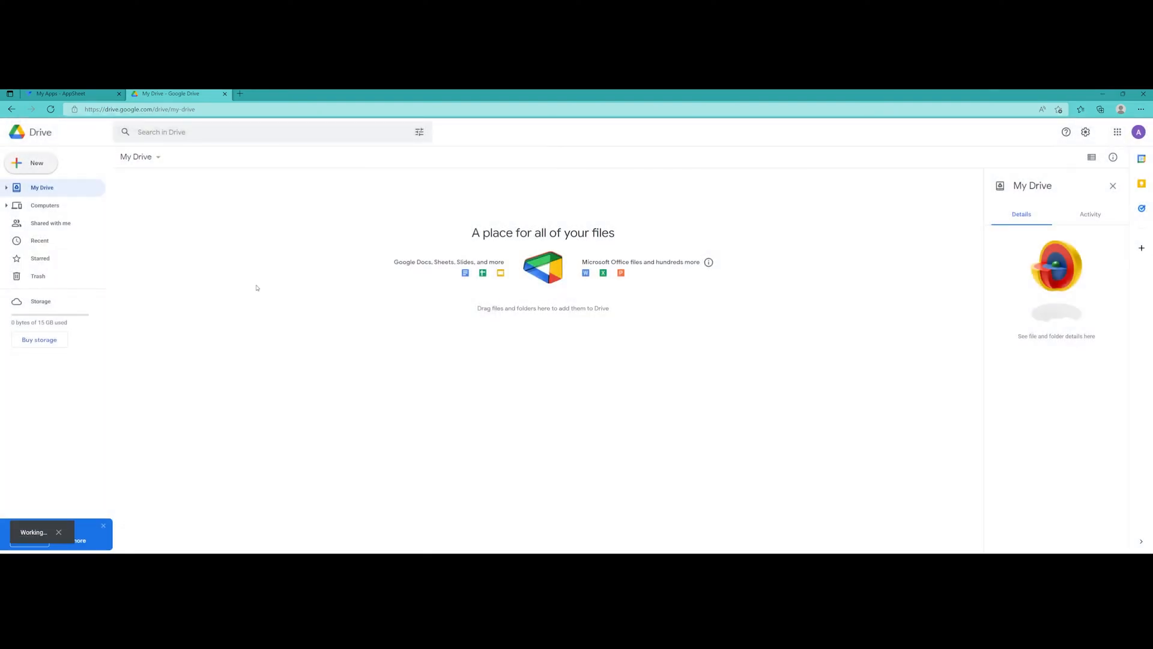
double_click(157, 206)
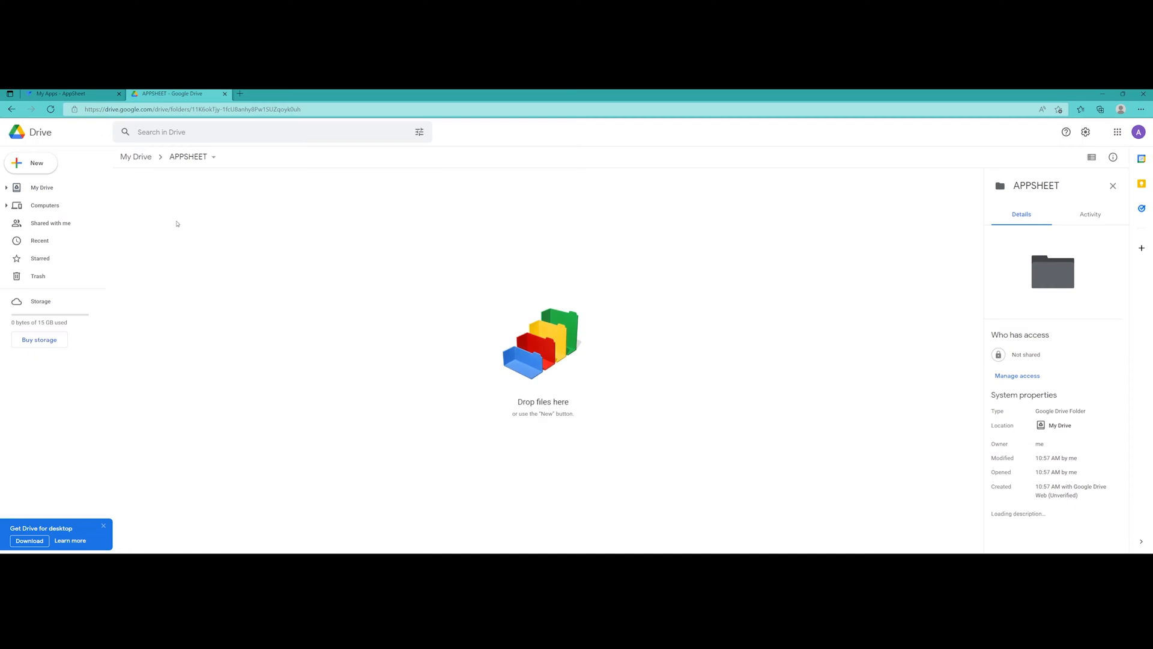
Create an 'App Demo 1' subfolder inside APPSHEET and open it
left_click(30, 166)
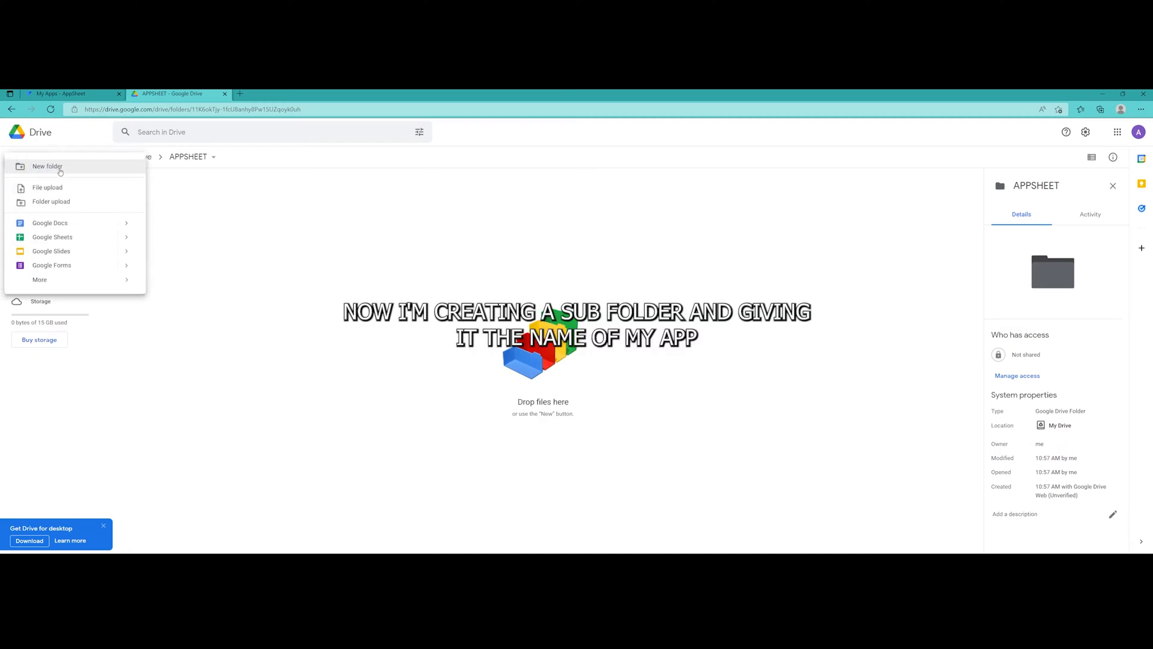
left_click(54, 168)
type("App")
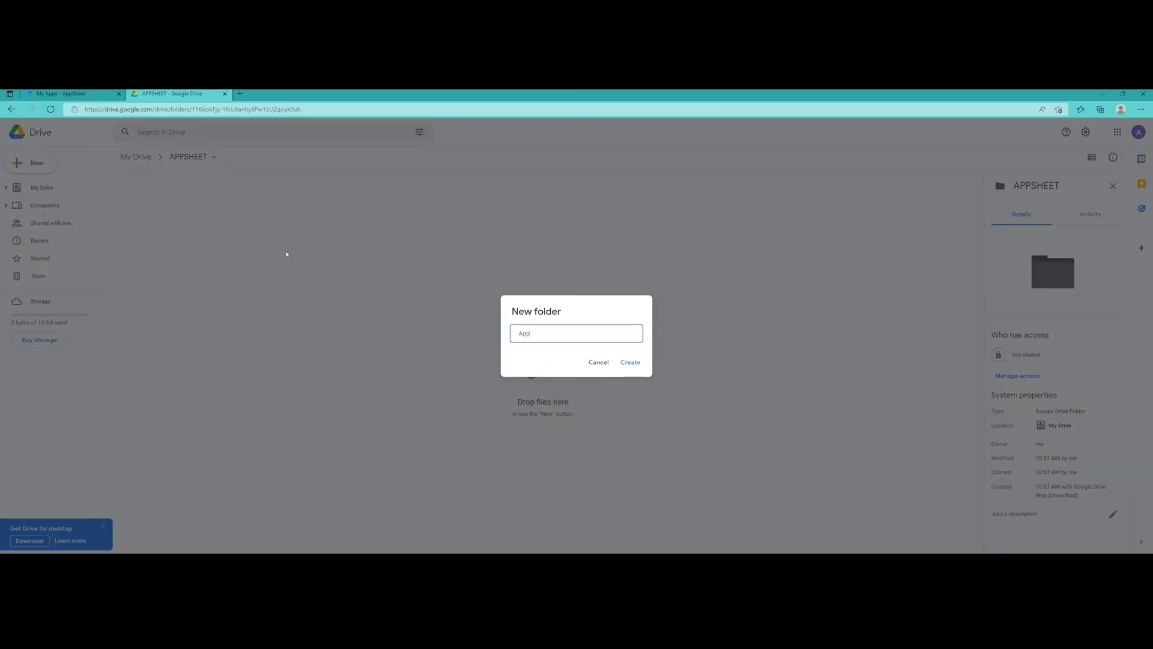
type(" Demo 1")
left_click(630, 363)
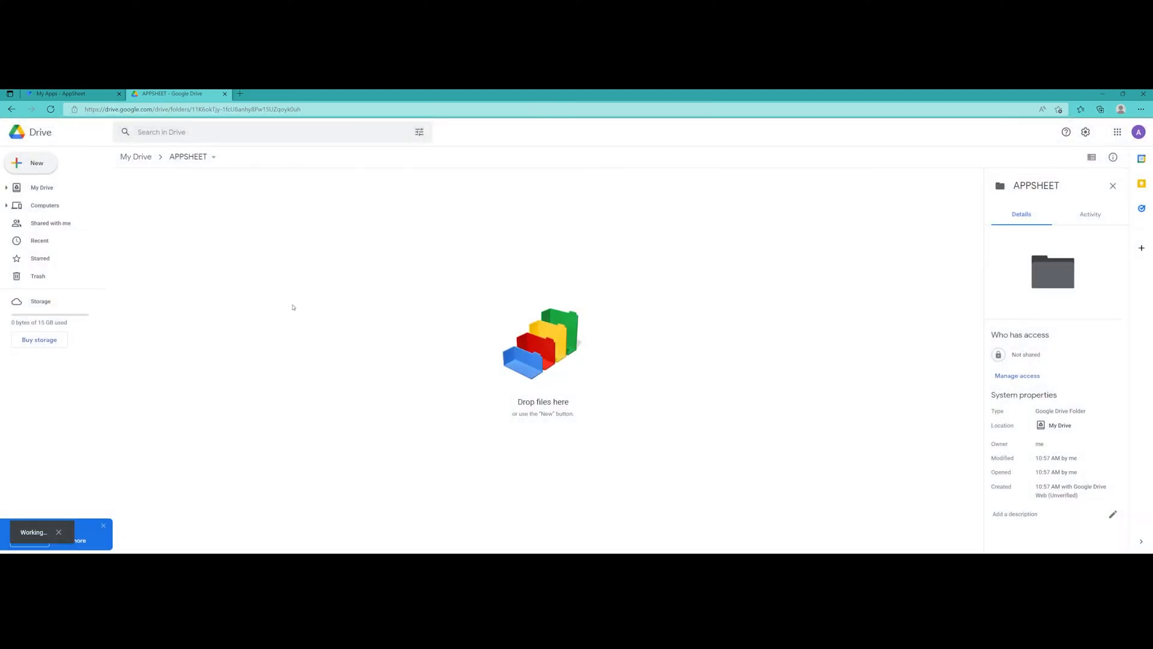
double_click(168, 207)
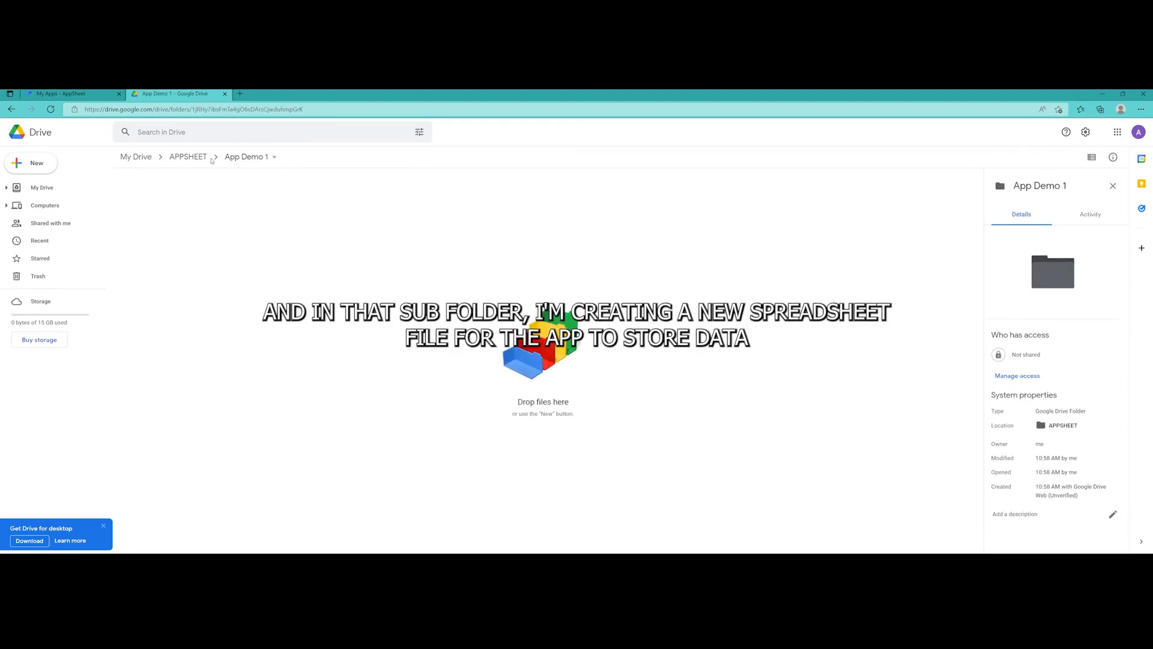
left_click(15, 163)
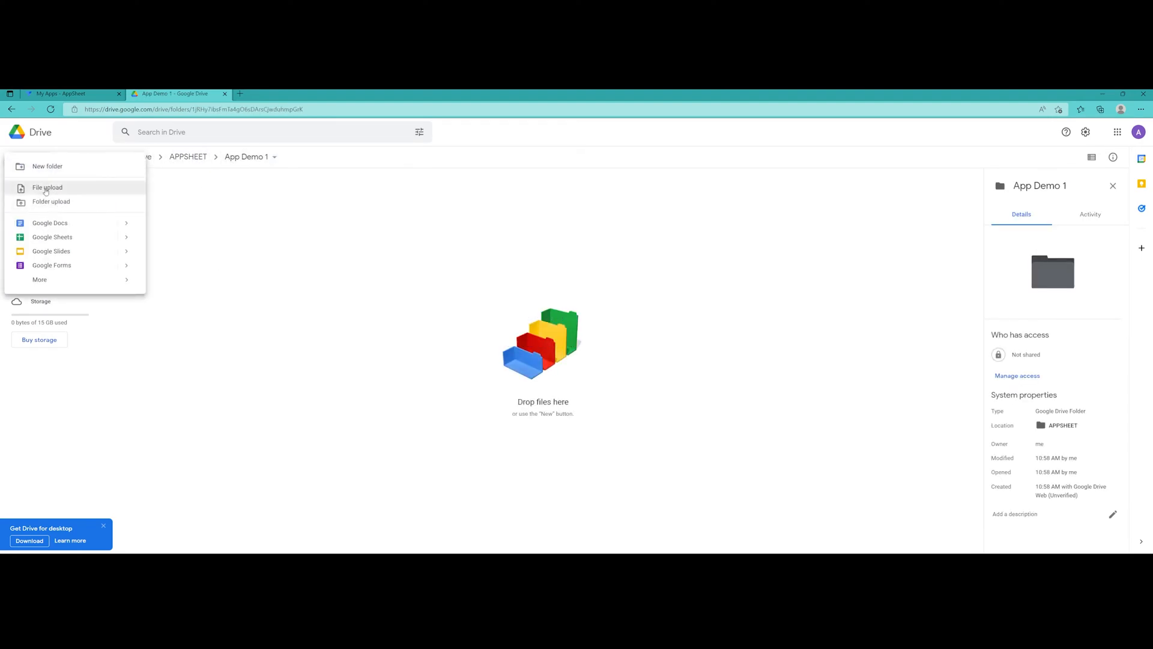
Create a new Google Sheets spreadsheet titled DEMO 1 in App Demo 1
left_click(64, 240)
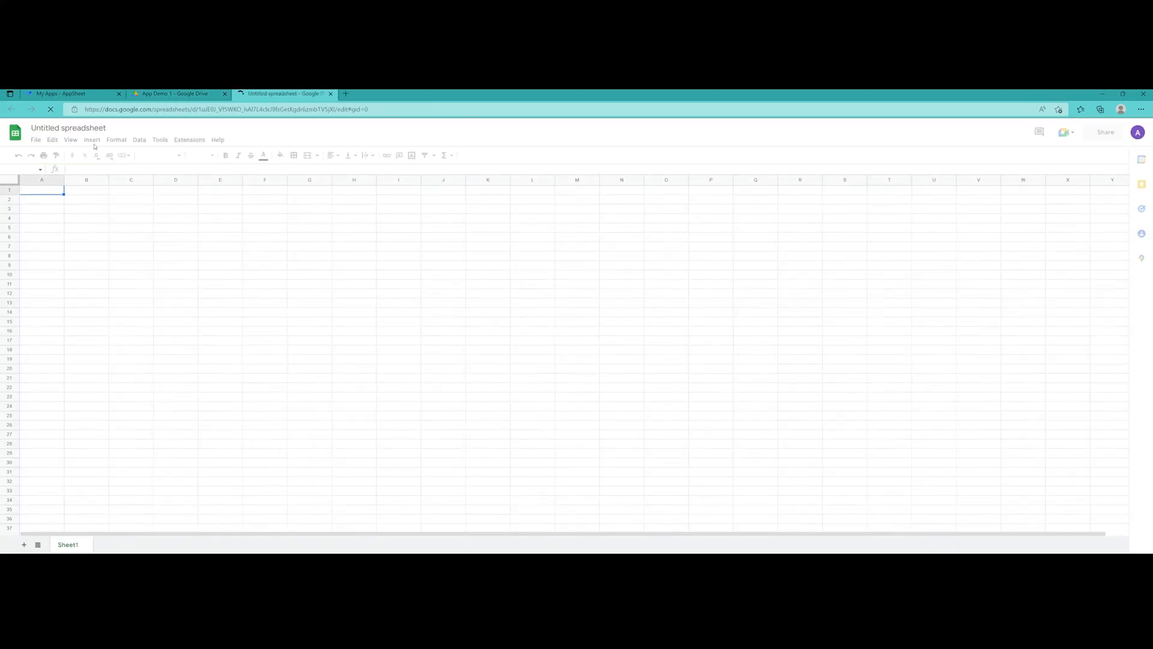
left_click(78, 128)
type("DEMO 1")
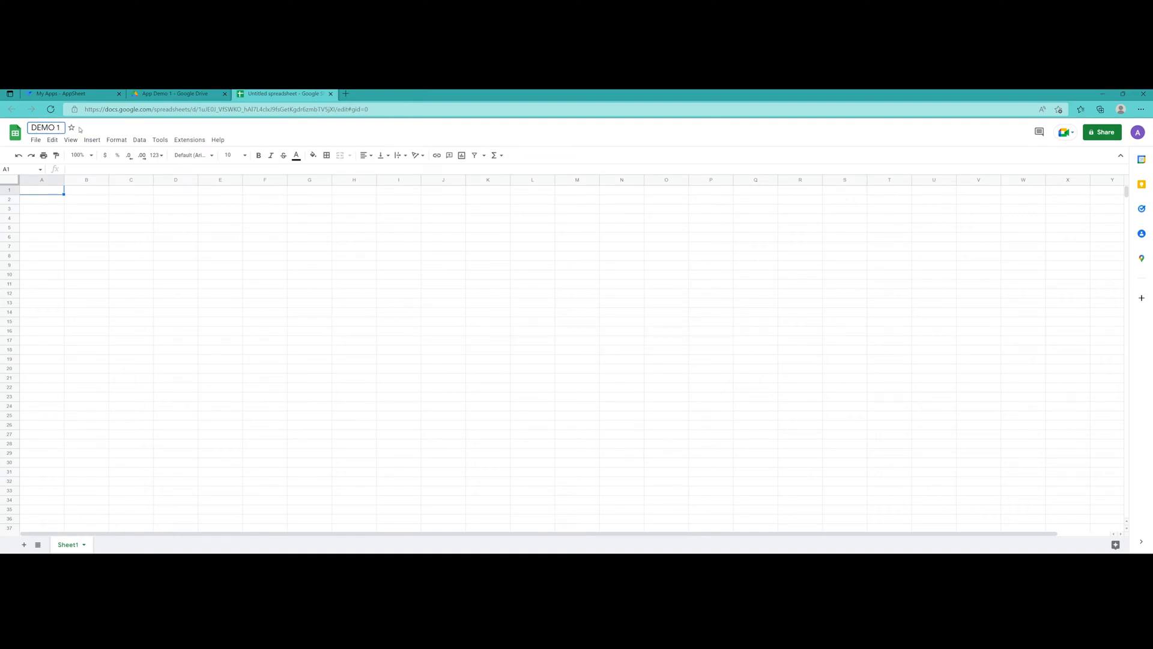
left_click(127, 246)
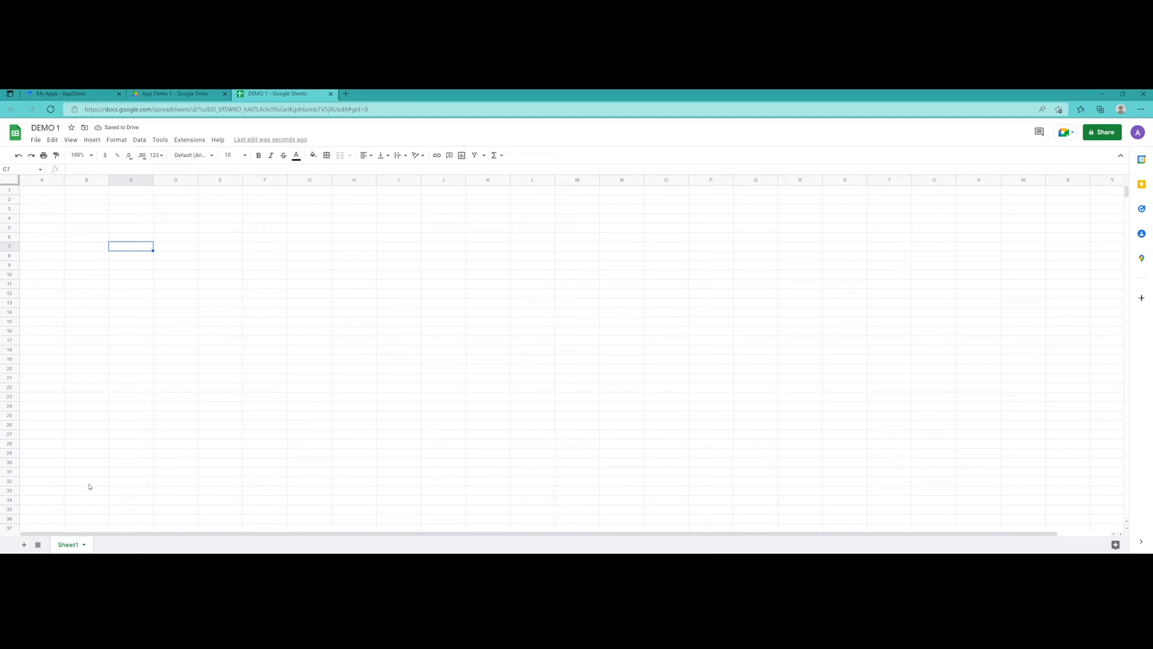
Rename Sheet1 to Employee, add a second sheet named Transaction, and return to Employee
double_click(66, 545)
type("Emp")
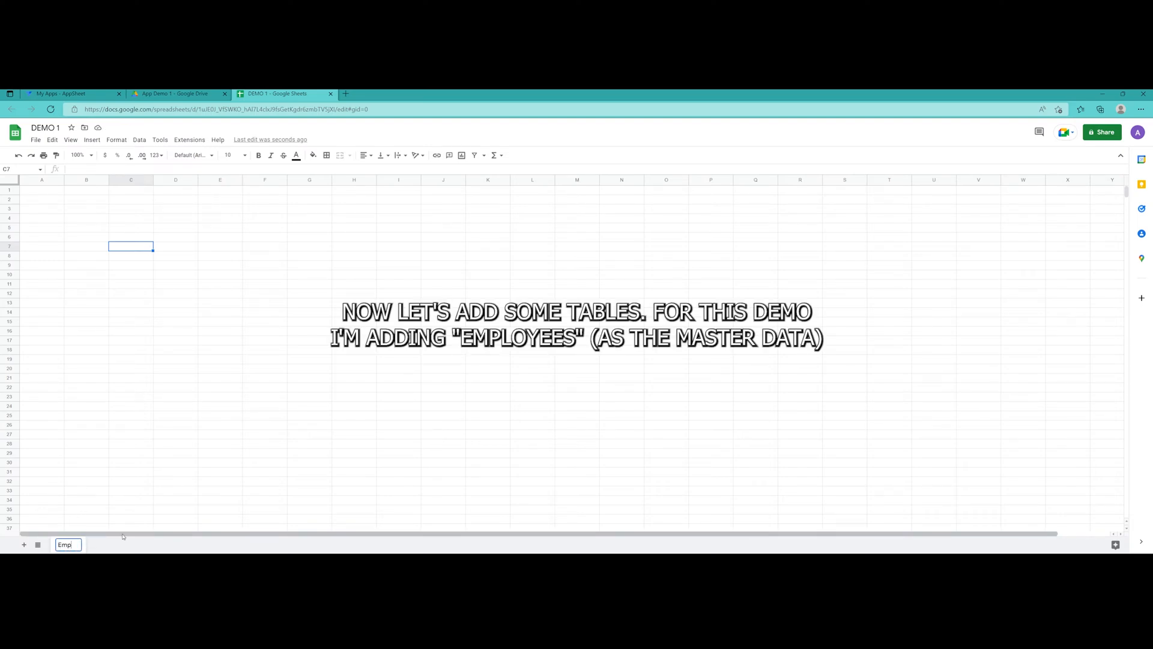
type("loyee")
left_click(90, 481)
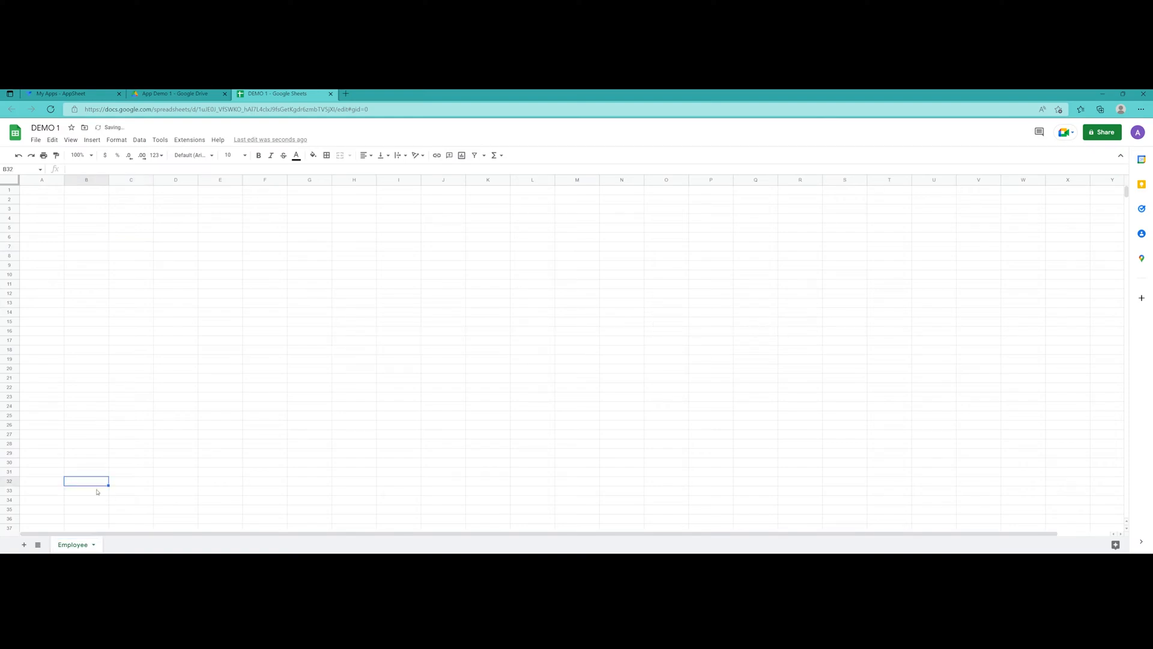
left_click(24, 545)
double_click(120, 545)
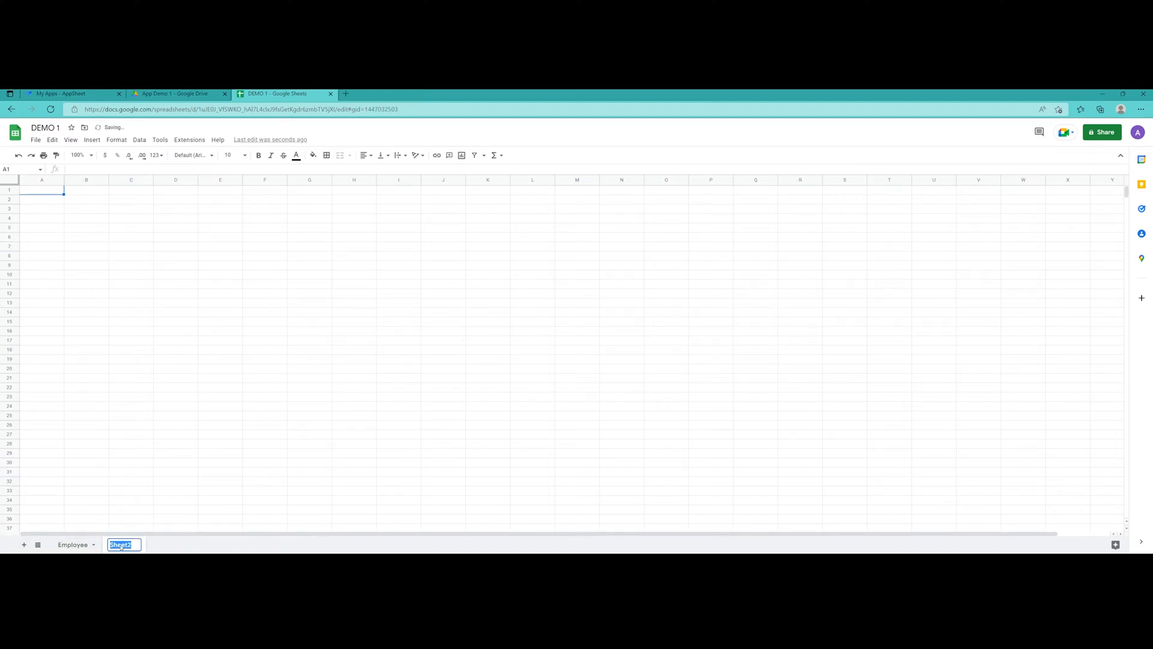
type("Transac")
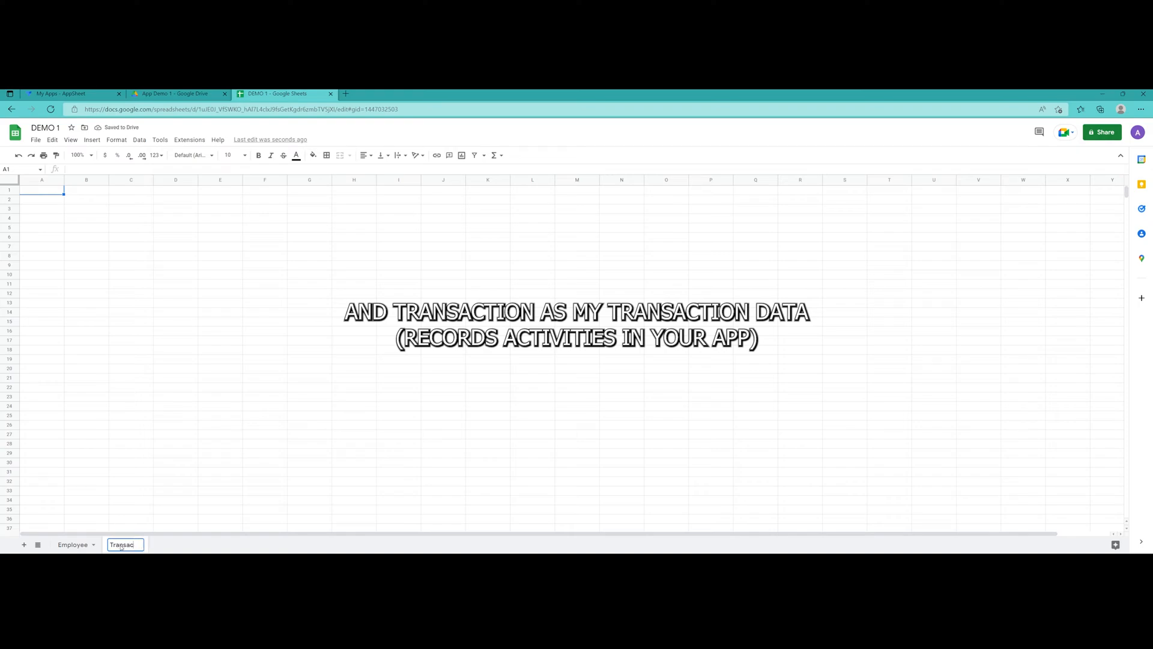
type("tion")
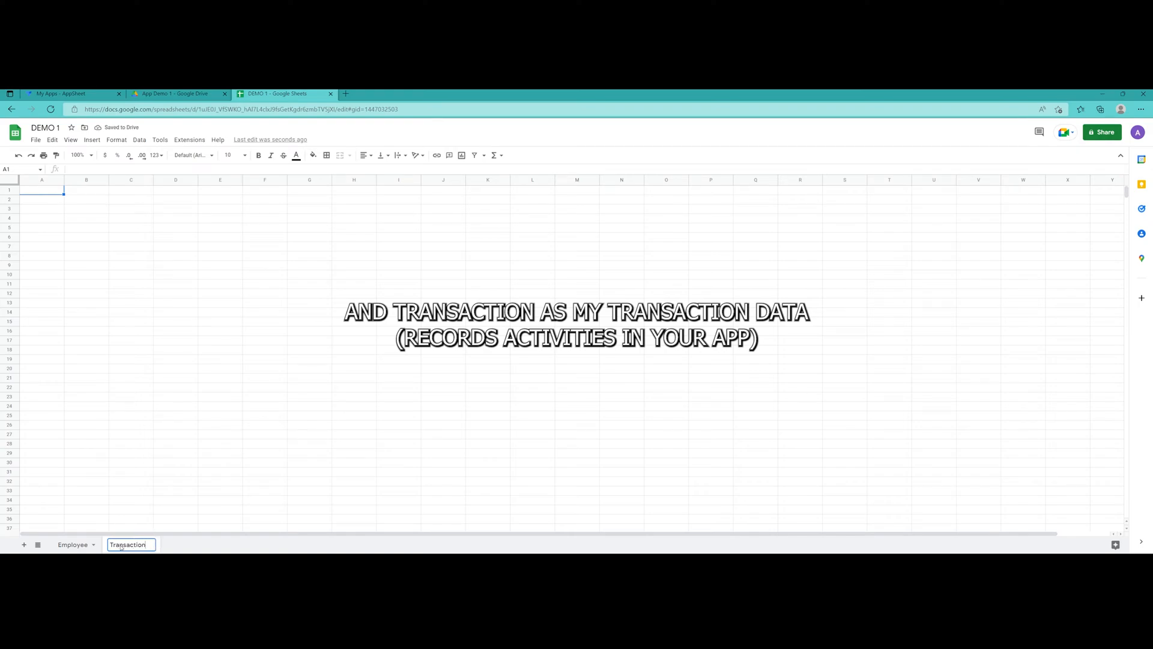
left_click(108, 467)
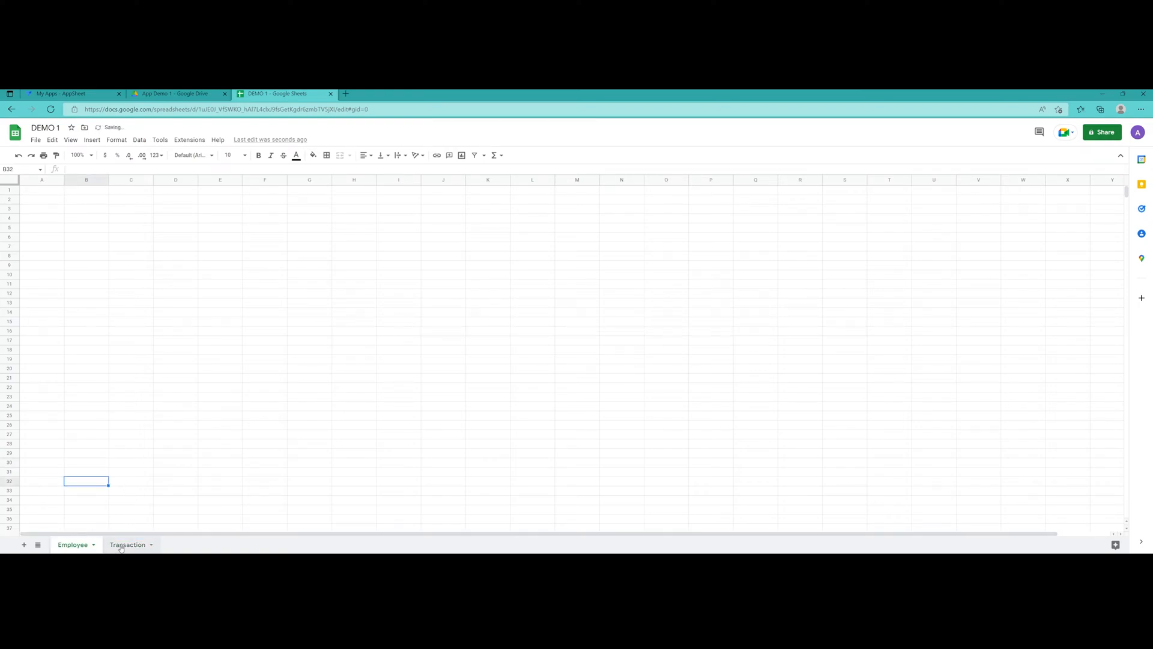
left_click(73, 545)
left_click(41, 191)
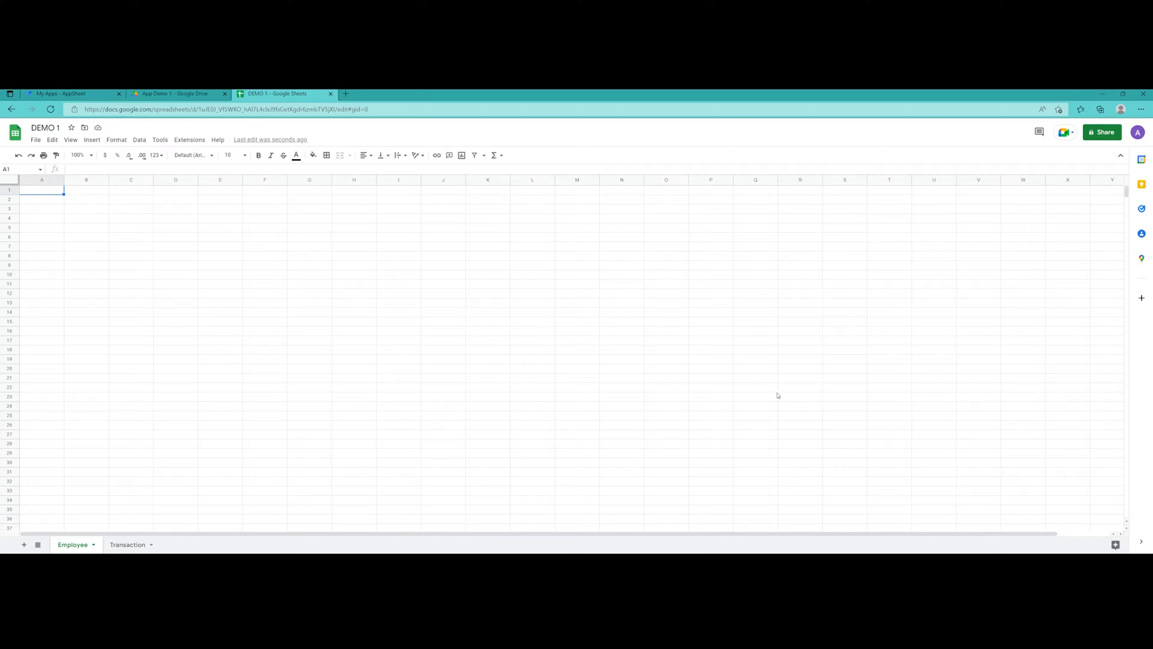
Enter the headers Name, Email, Employee ID and Mobile No. in A1:D1 of Employee
key("ctrl+plus")
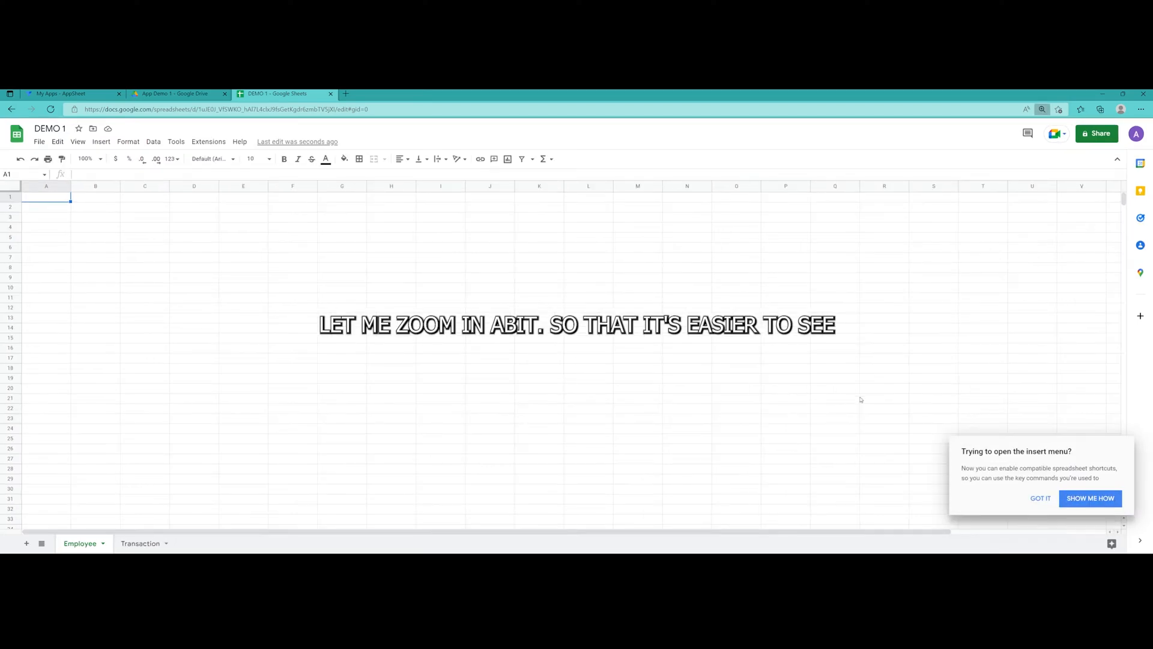
key("ctrl+plus")
key("ctrl+plus")
key("ctrl+plus")
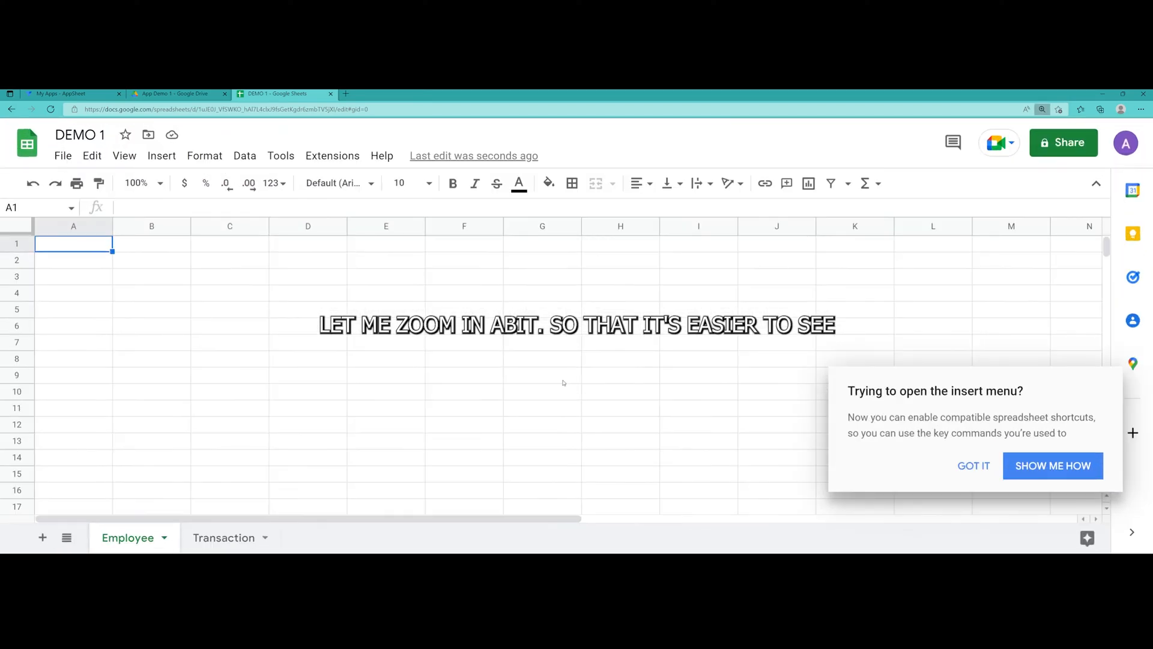
double_click(85, 244)
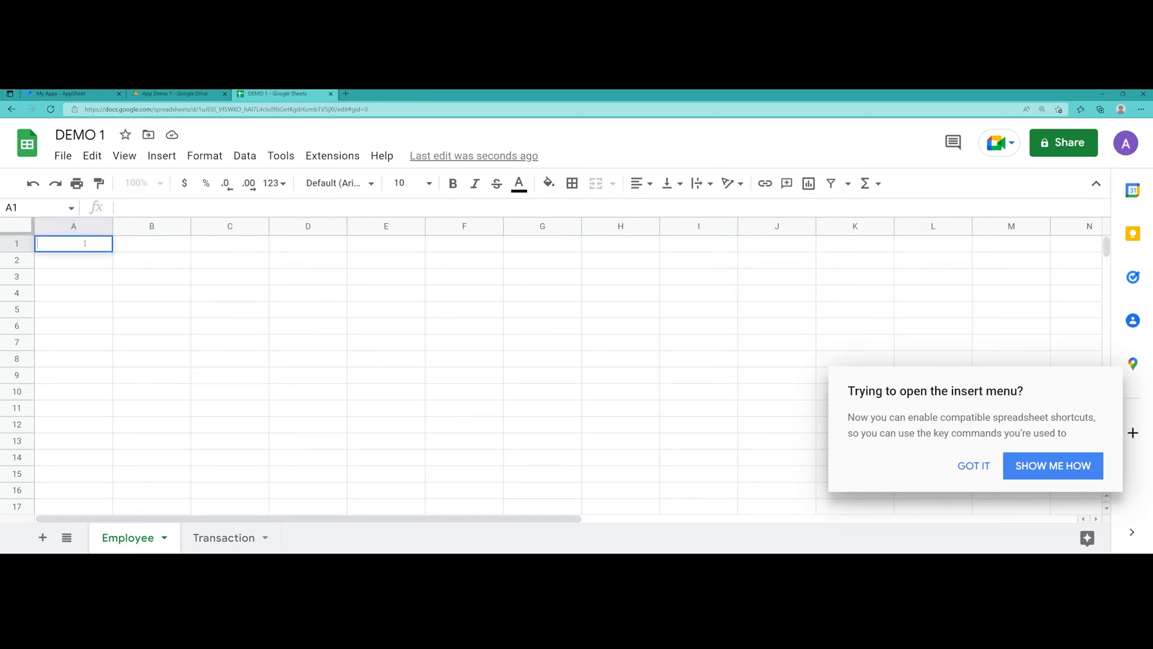
type("Name")
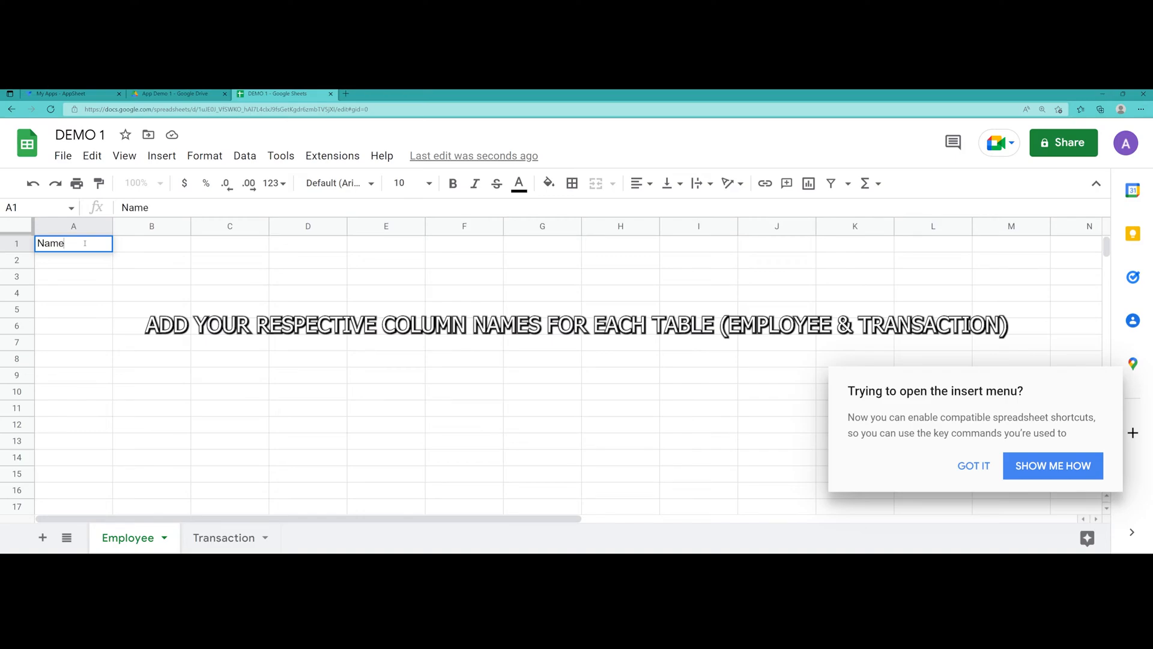
key("Tab")
type("Email")
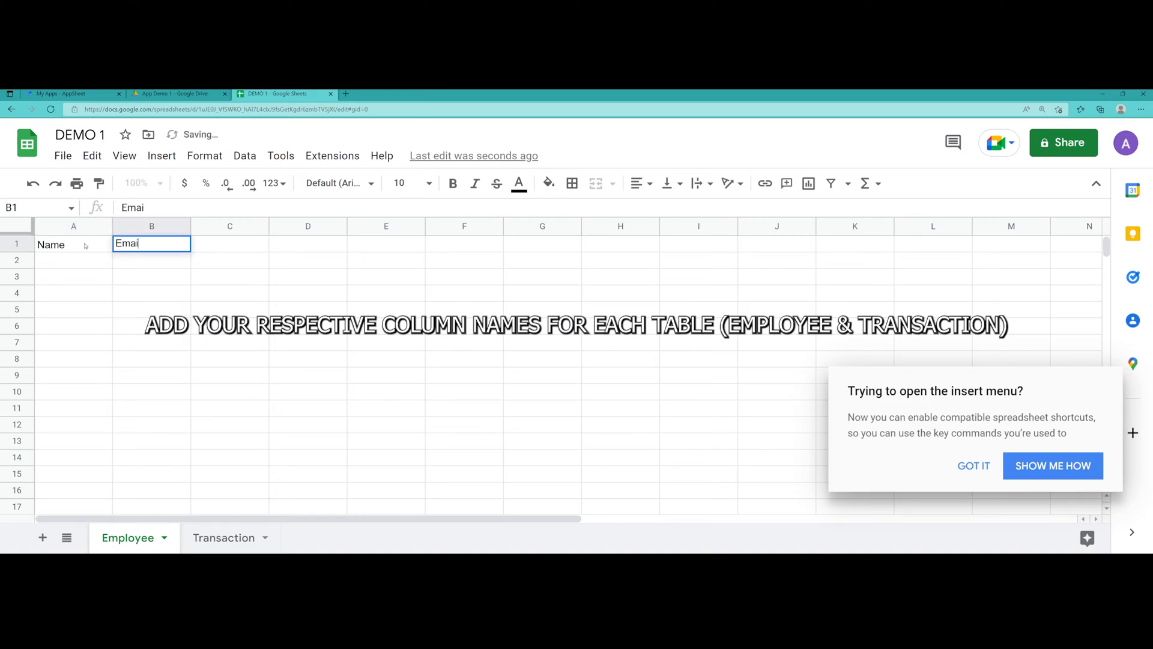
key("Tab")
type("Employee ID")
key("Tab")
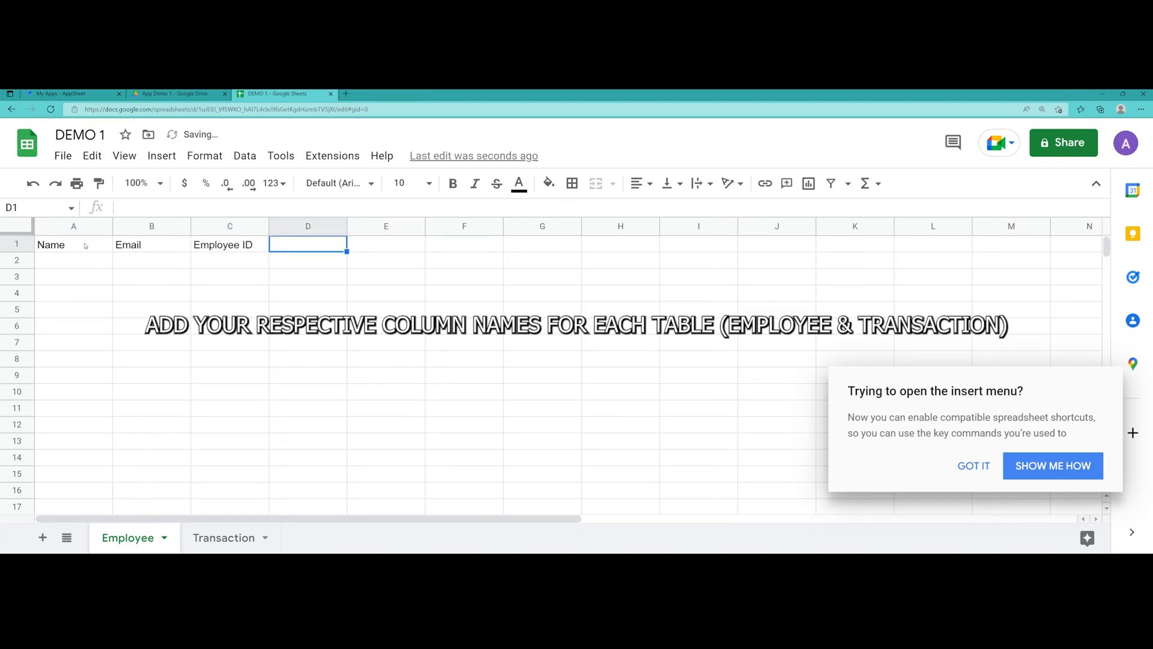
type("Mobi")
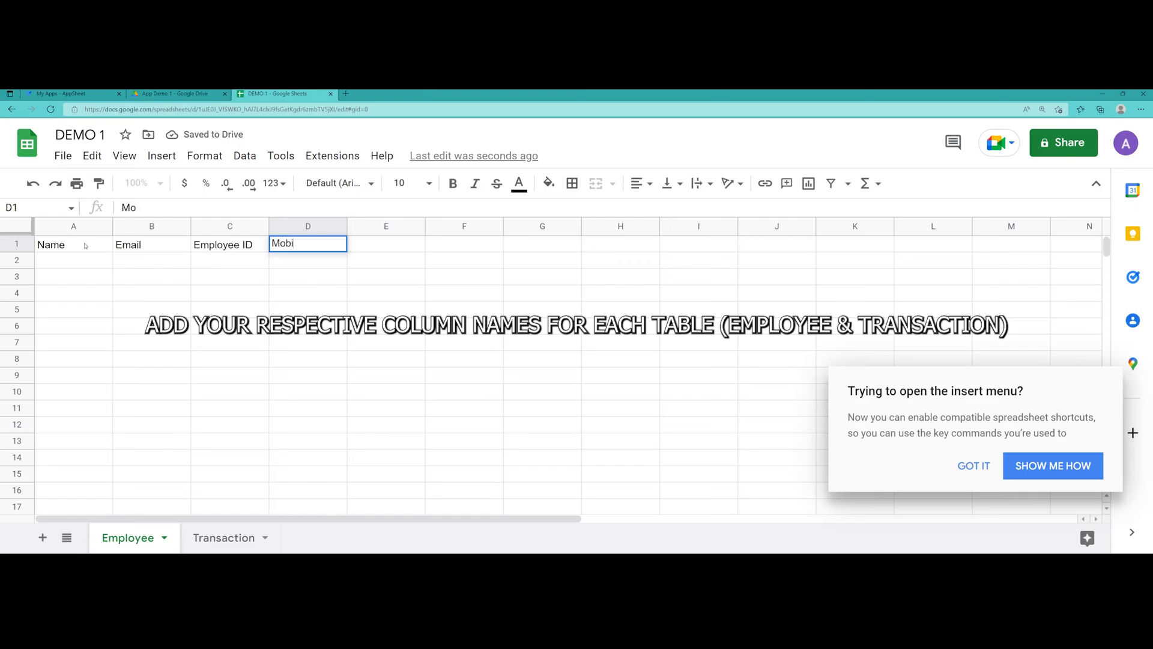
type("le No.")
left_click(151, 341)
Make the A1:D1 headers bold with a light purple fill
left_click_drag(72, 244, 279, 251)
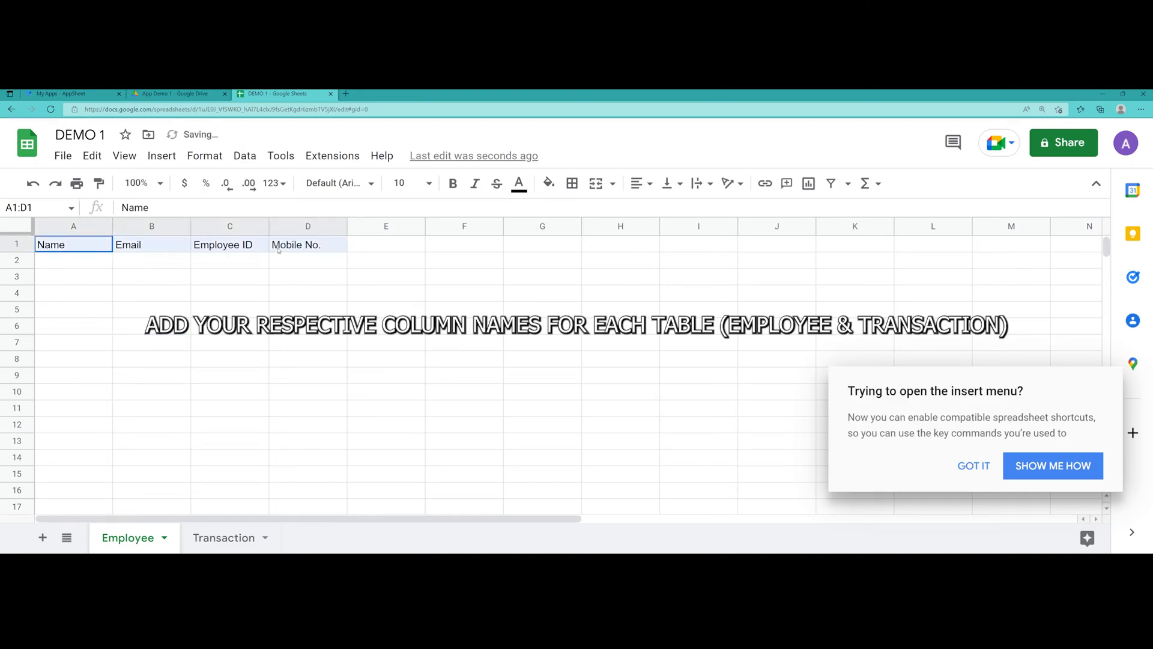
left_click(453, 183)
left_click(549, 184)
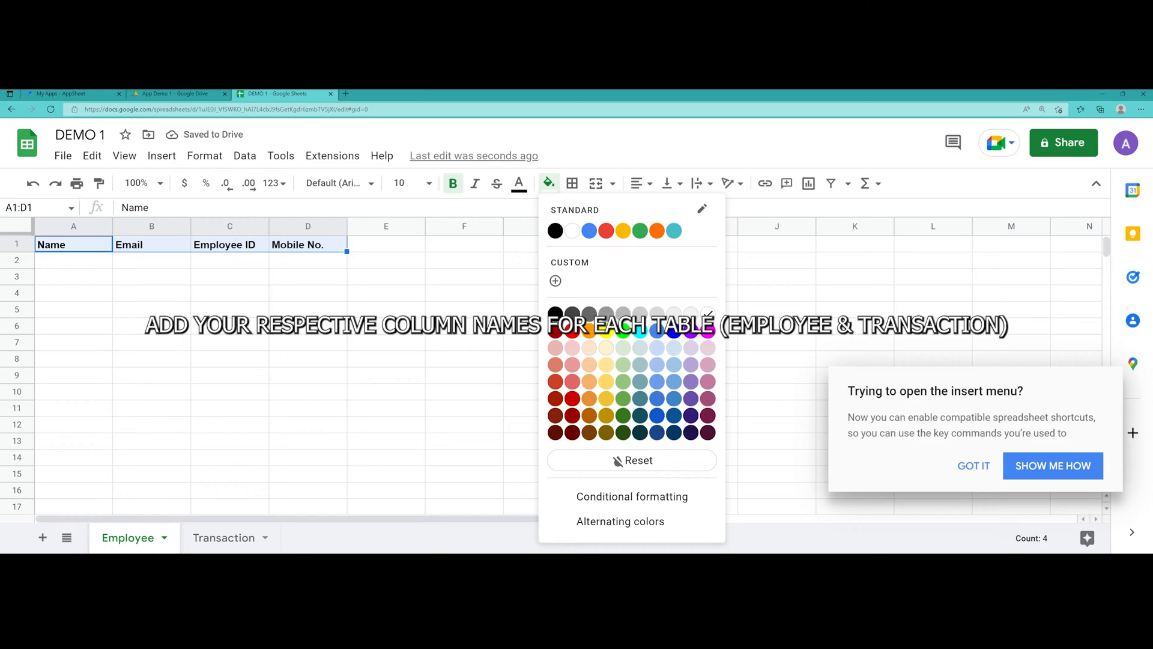
left_click(691, 348)
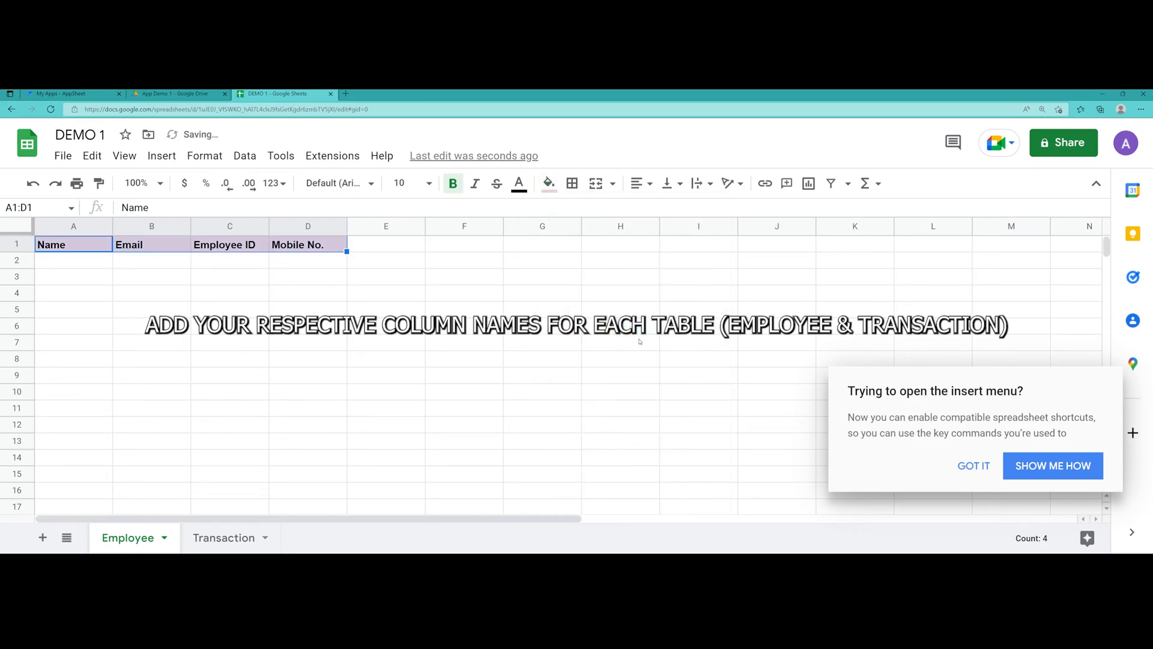
left_click(533, 330)
On the Transaction sheet, enter headers UID, Email, Task and Due Date in A1:D1
left_click(220, 536)
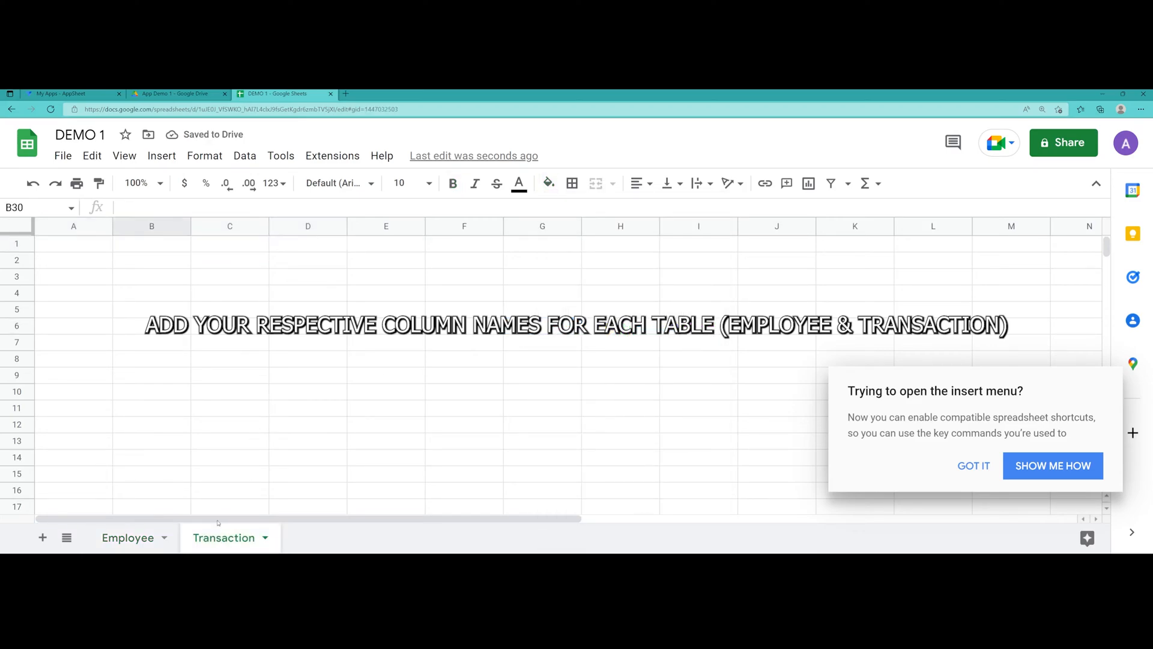
double_click(69, 245)
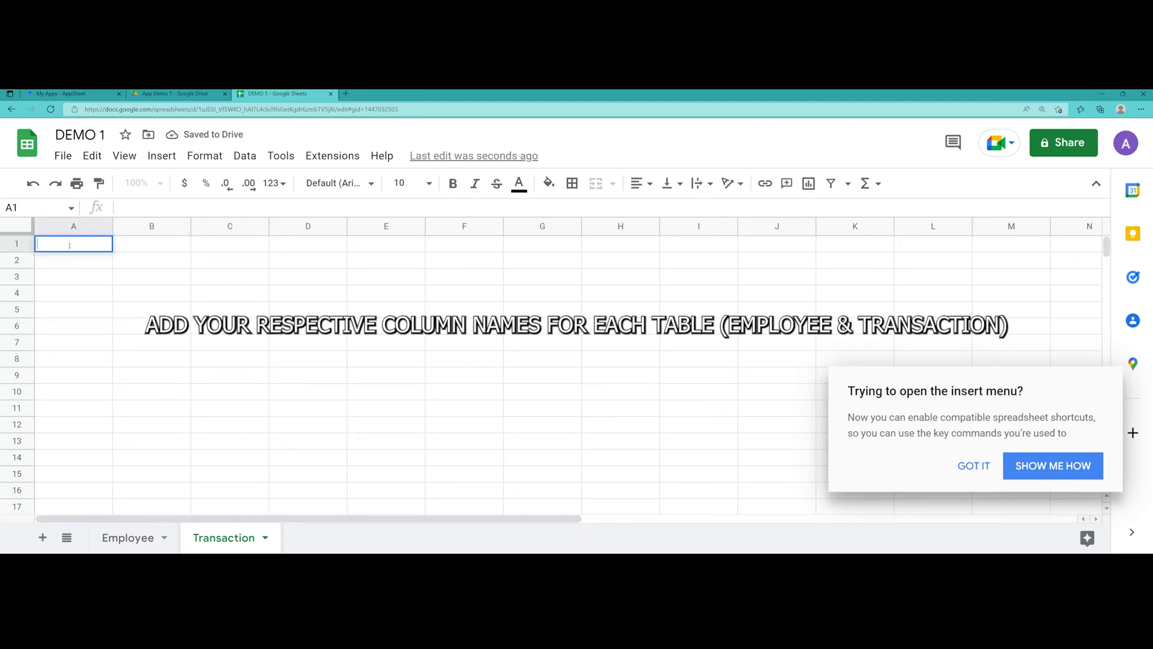
type("UID")
key("Tab")
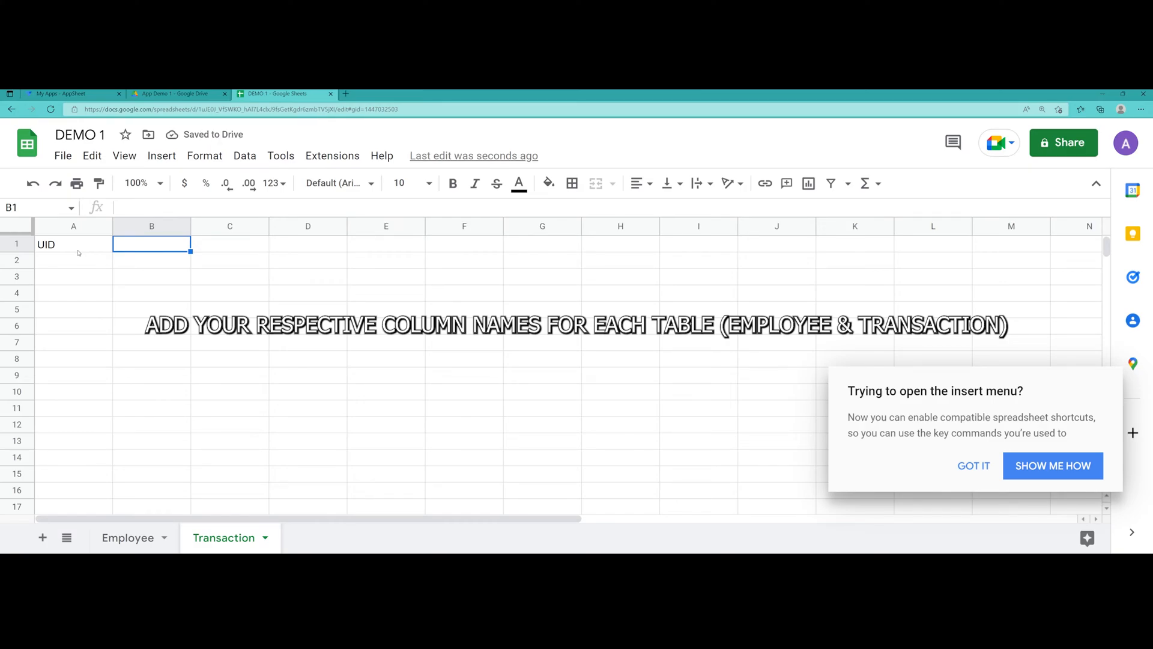
type("Email")
key("Tab")
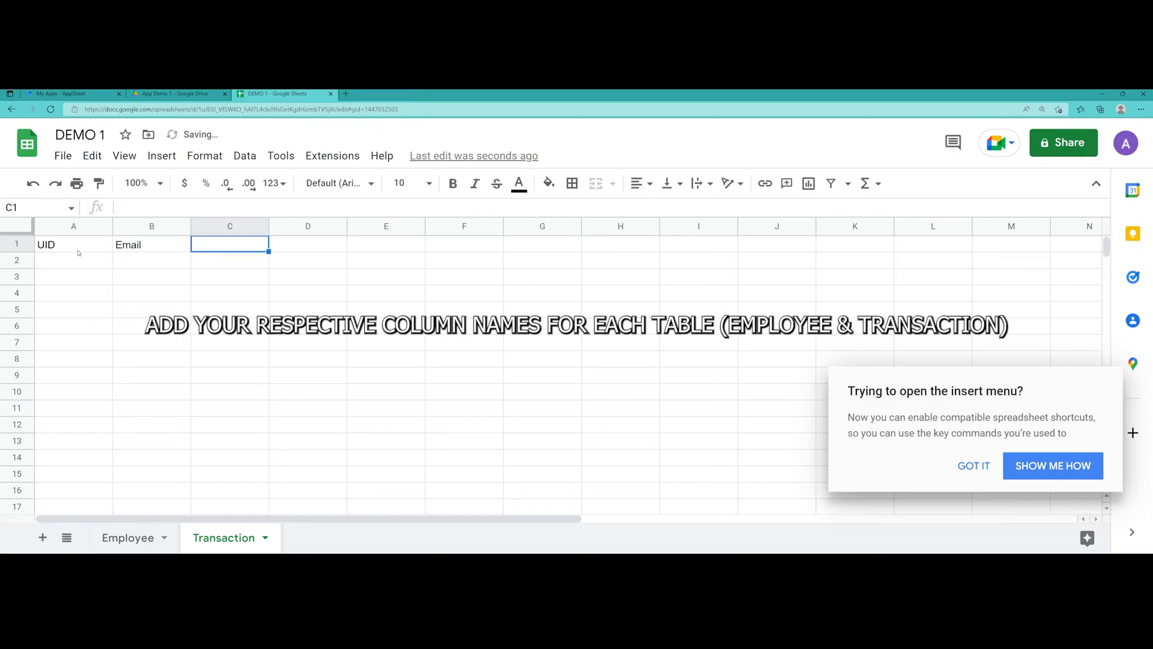
type("Task")
key("Tab")
type("Due")
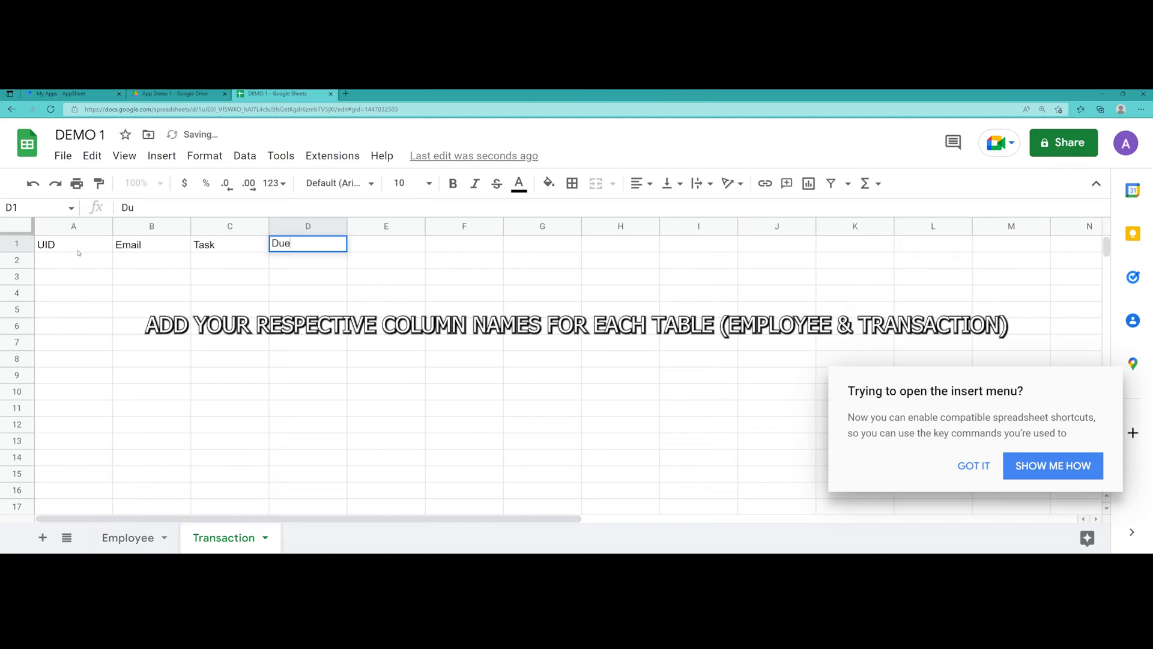
type(" Date")
Make the Transaction headers bold with a light orange fill
left_click_drag(73, 244, 308, 244)
key("ctrl+b")
left_click(549, 183)
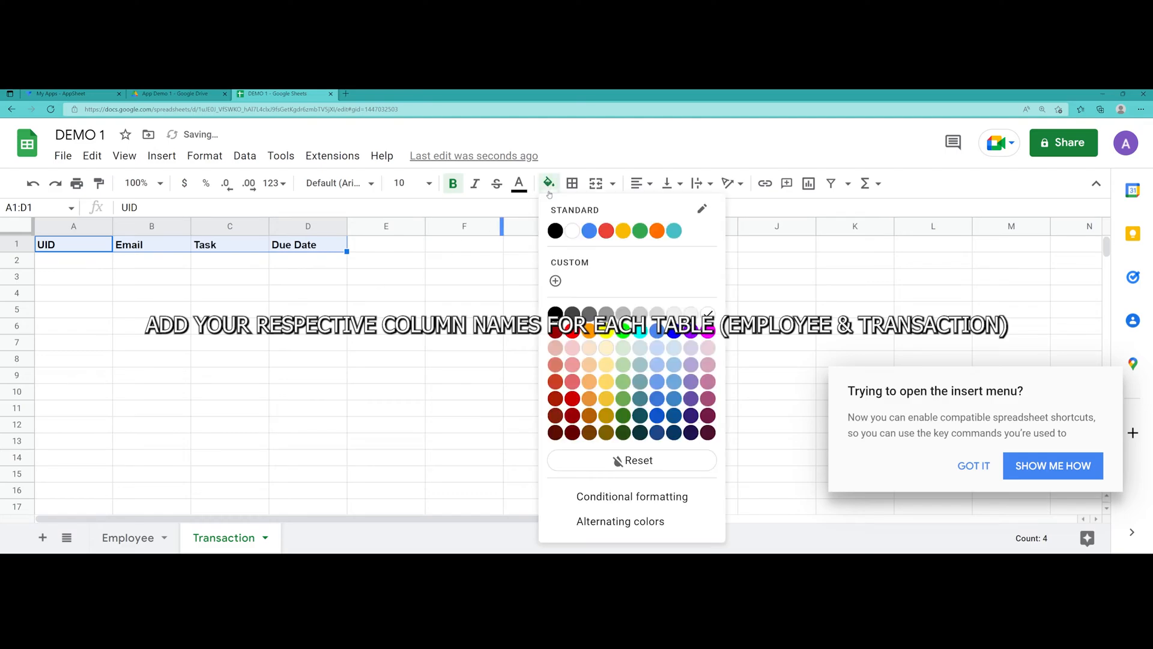
left_click(589, 348)
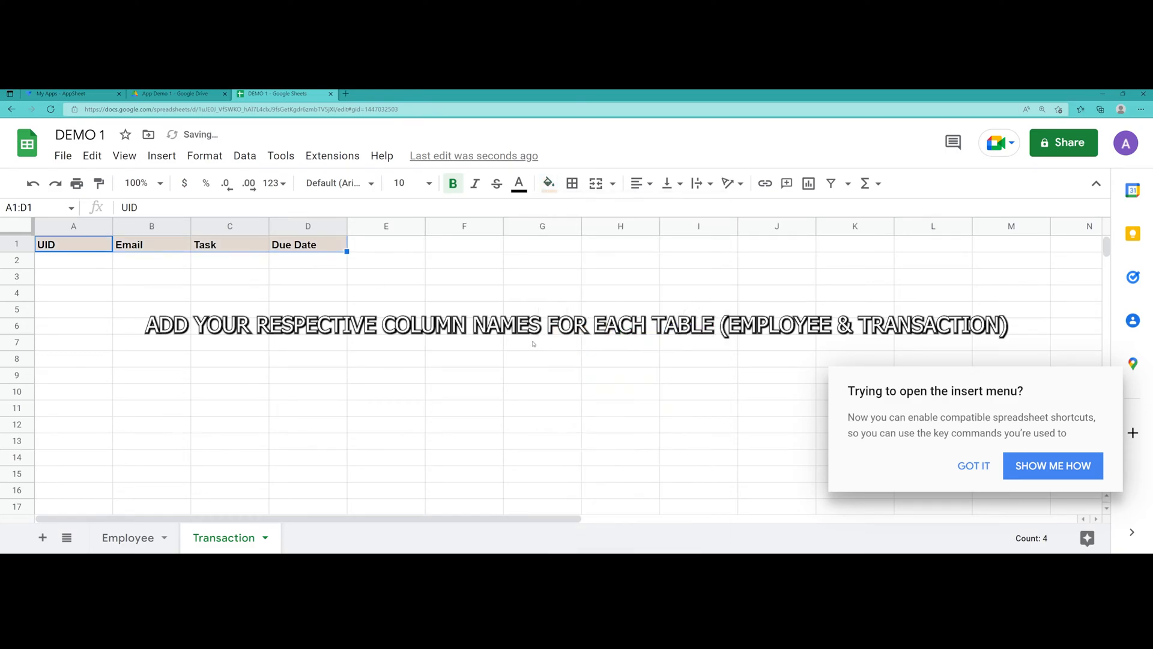
left_click(359, 340)
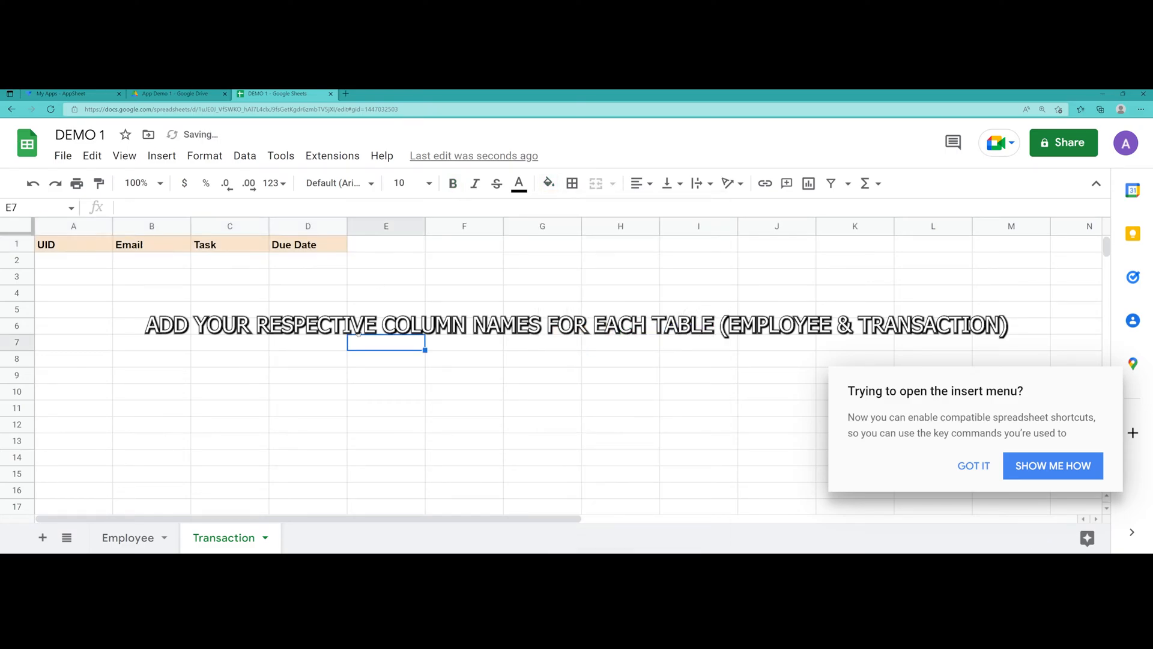
Compare the Employee and Transaction headers, then go to the AppSheet My Apps page
left_click(145, 538)
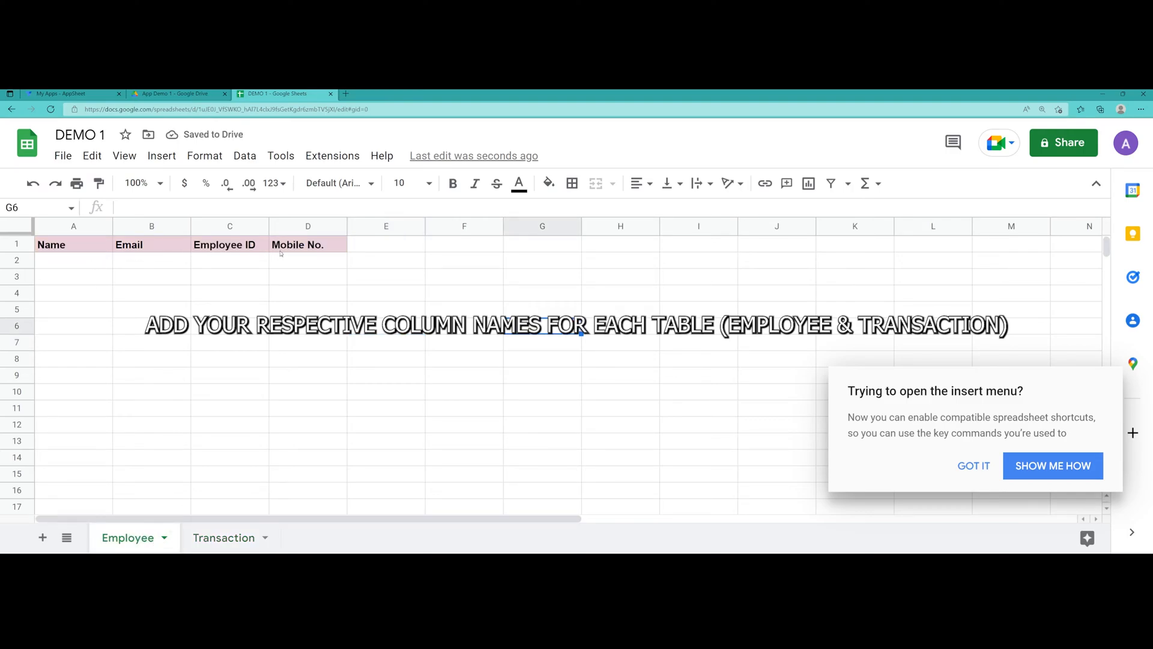
left_click(223, 538)
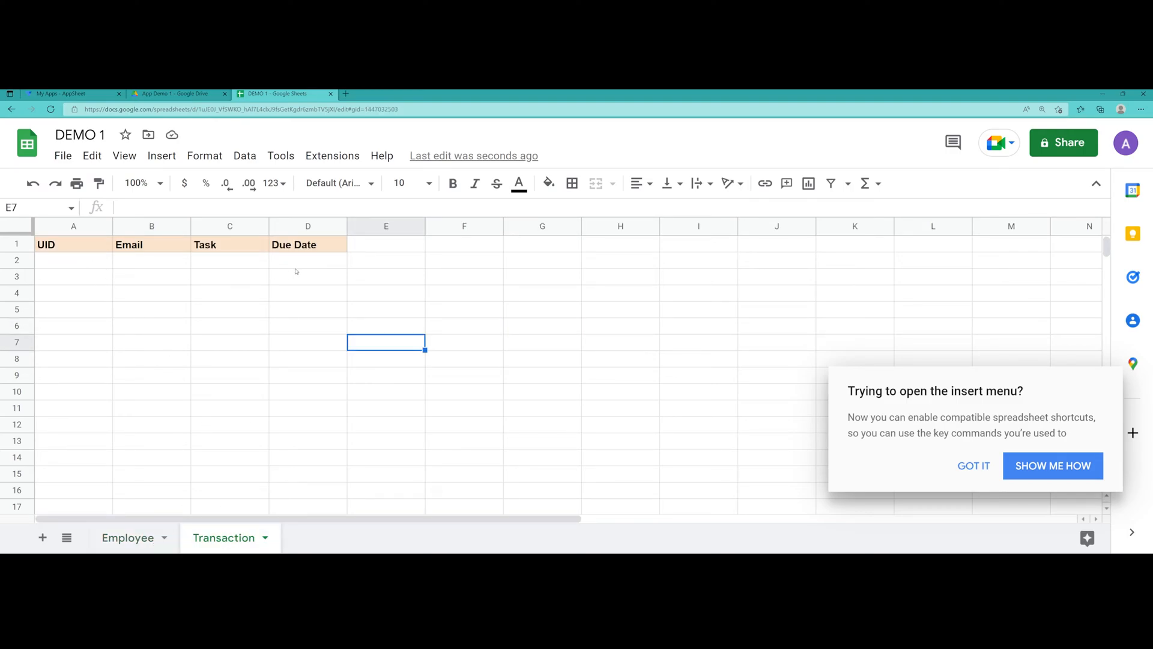
left_click(230, 359)
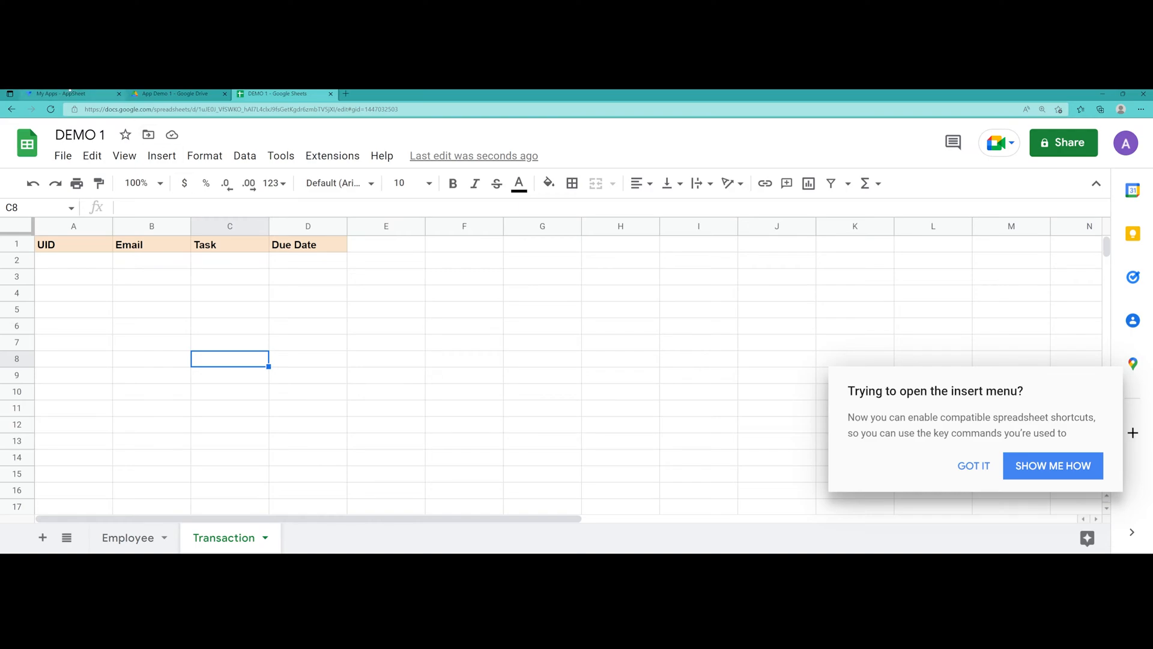
left_click(70, 93)
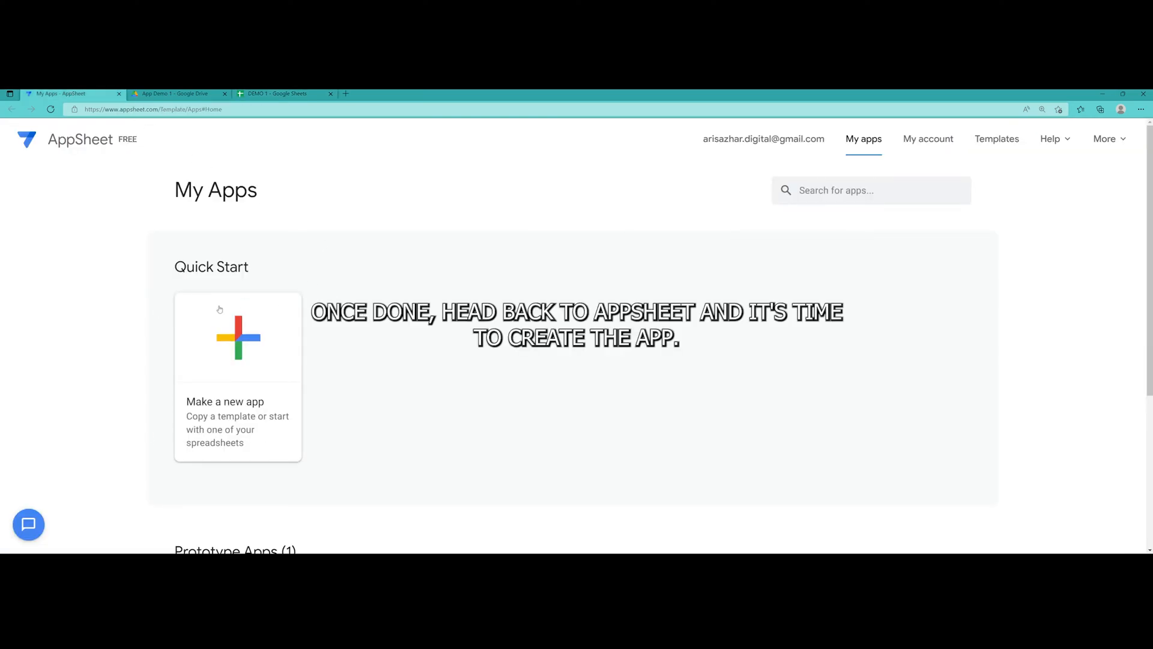
Make a new app from your own data named DEMO 1, category Planning & Project Management
left_click(215, 414)
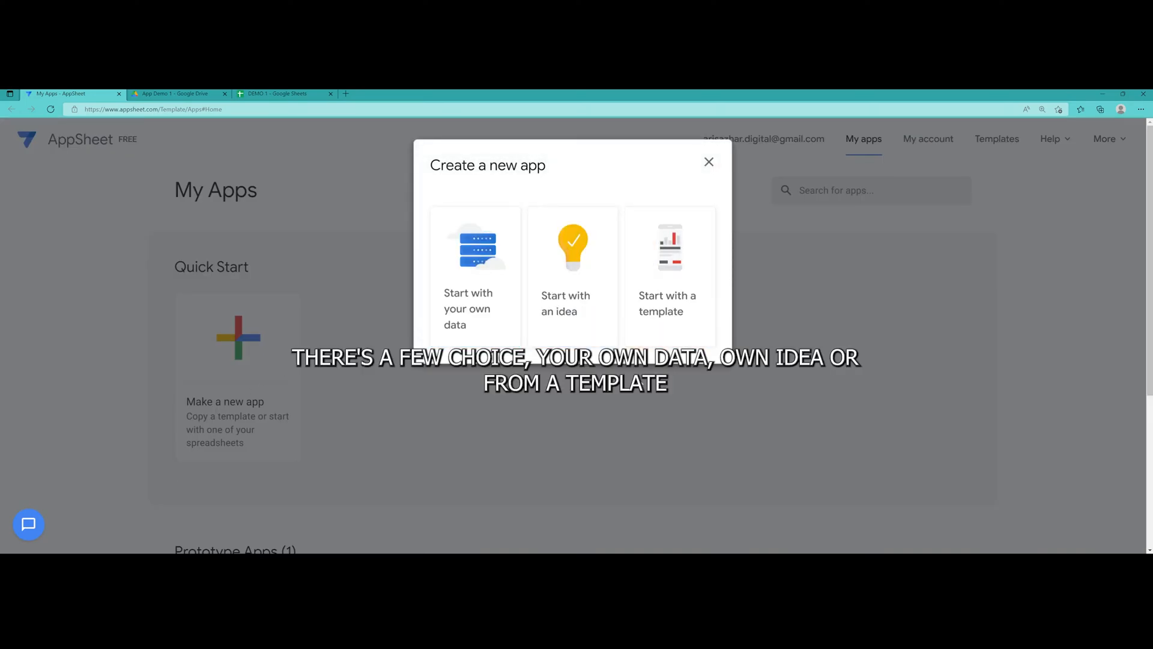
left_click(467, 311)
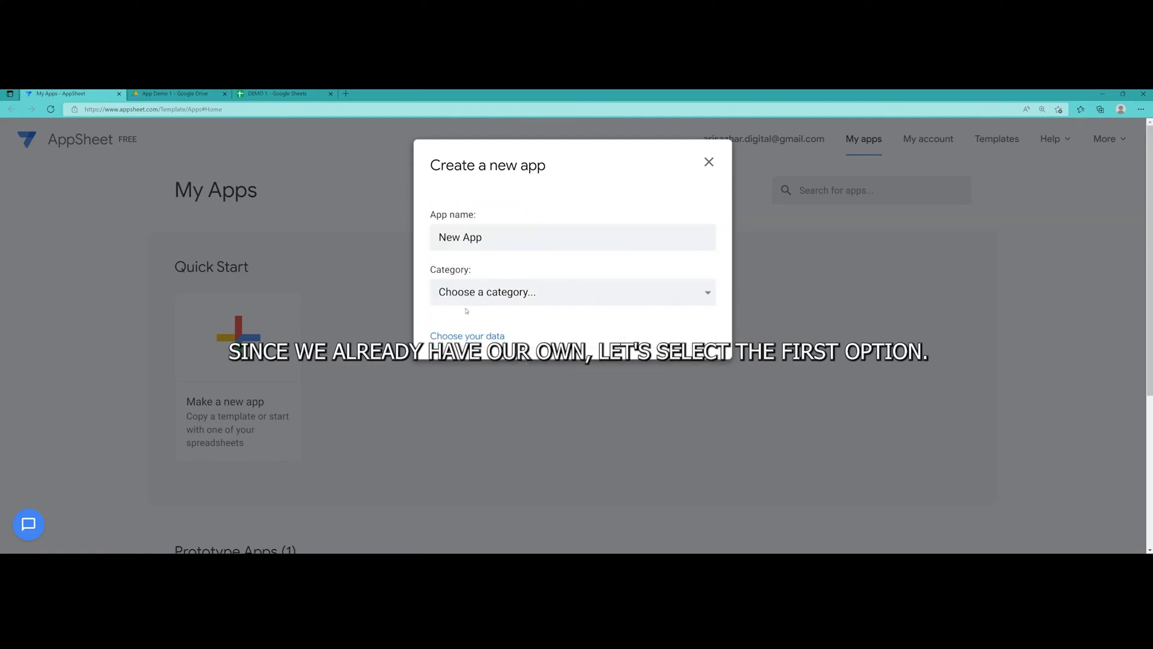
type("DEMO 1")
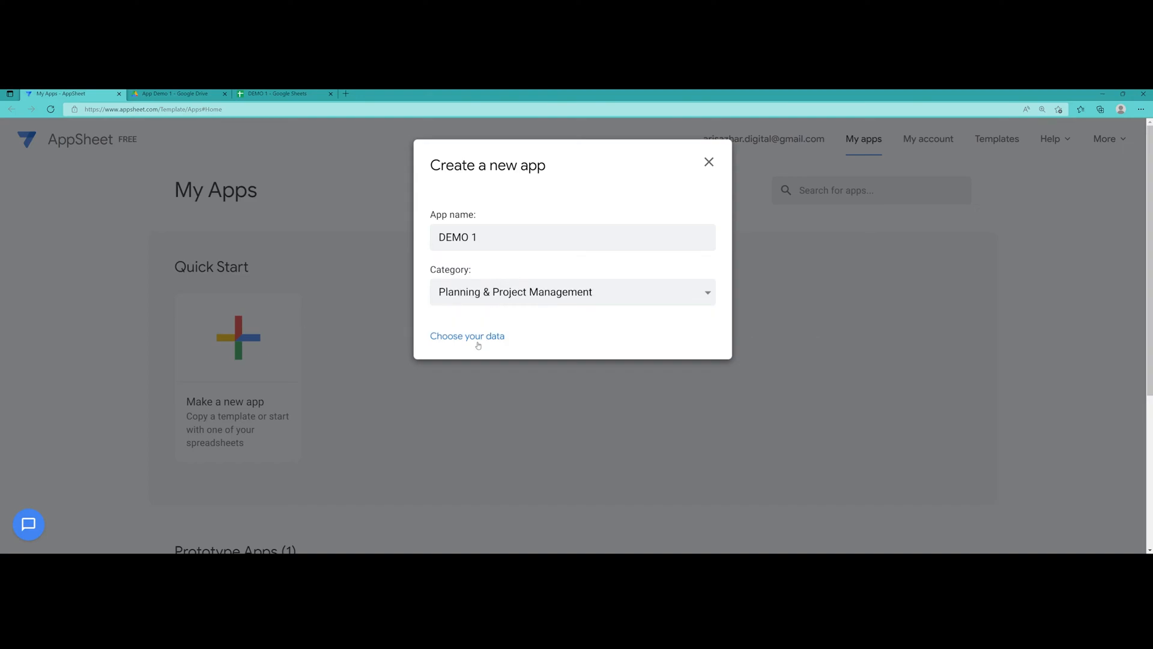
left_click(470, 339)
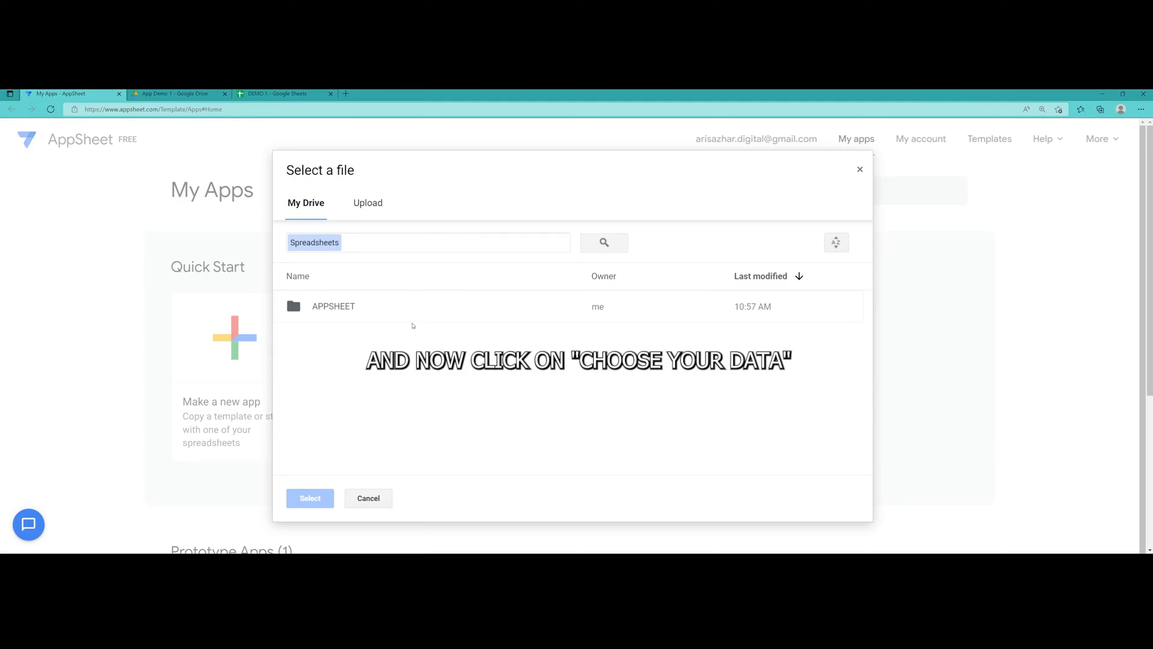
Pick the DEMO 1 spreadsheet from APPSHEET > App Demo 1 as the app's data
double_click(340, 307)
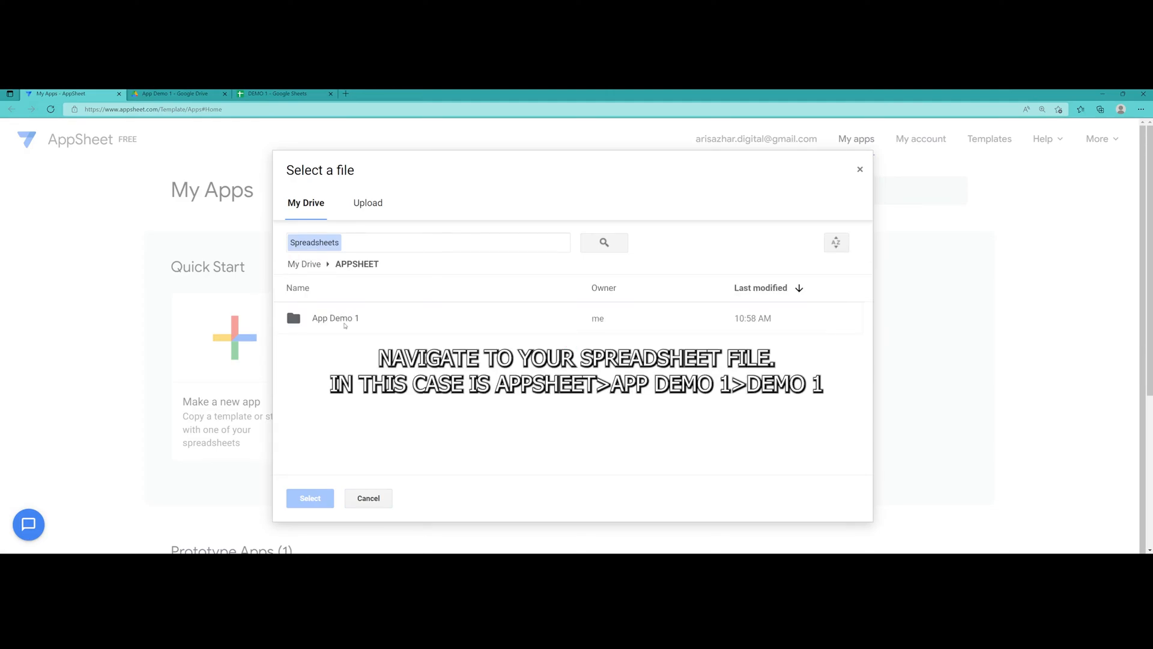
double_click(345, 319)
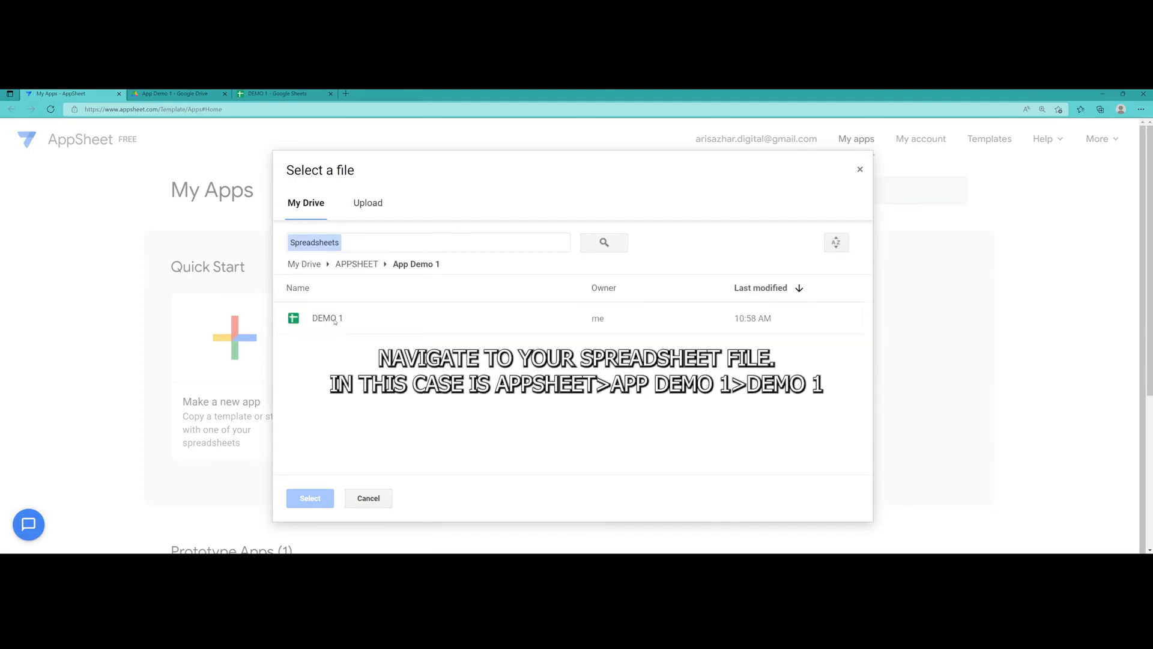
double_click(334, 320)
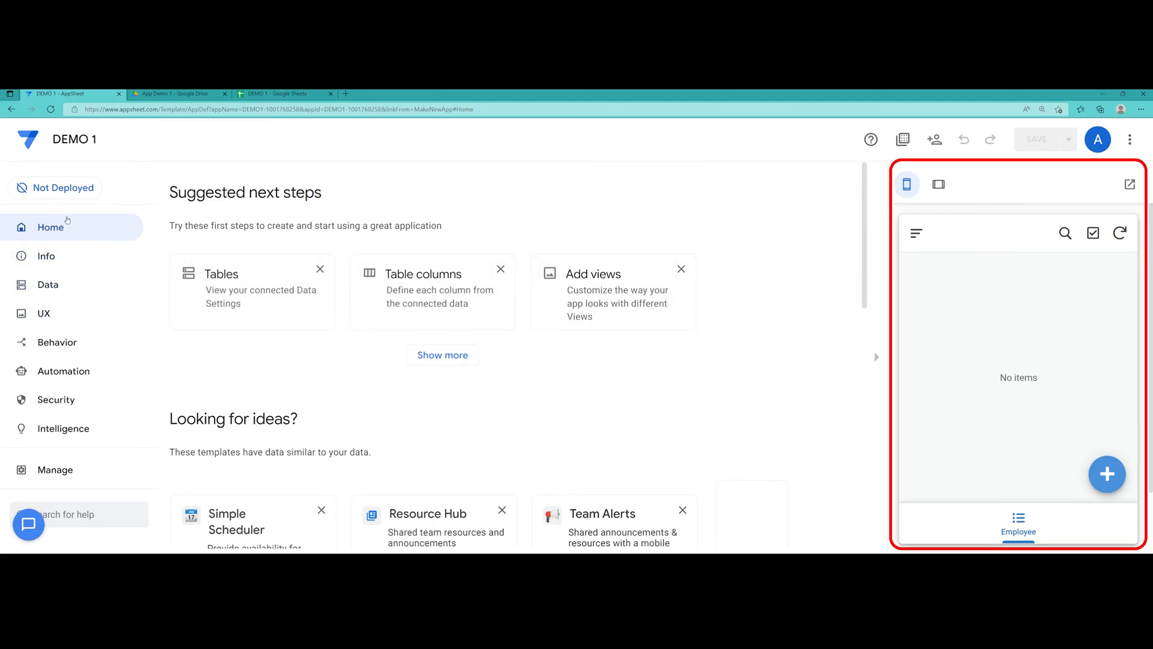
Tour the Info, Data, UX, Behavior, Automation, Security and Intelligence sections, ending on Data tables
left_click(68, 256)
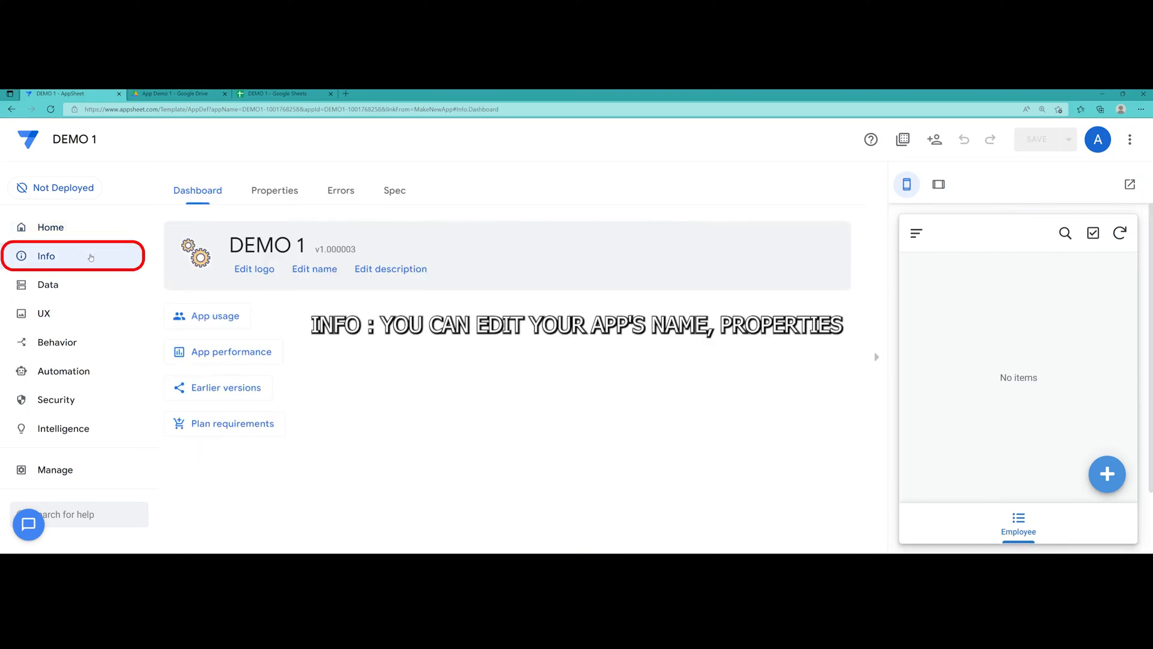
left_click(73, 286)
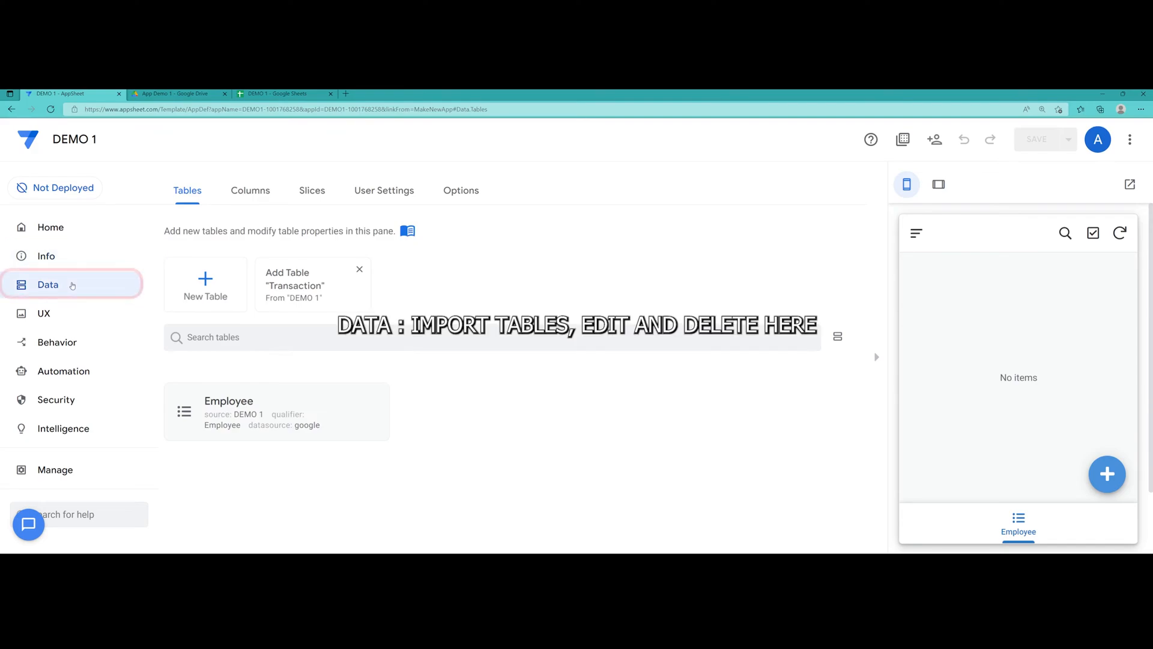
left_click(73, 321)
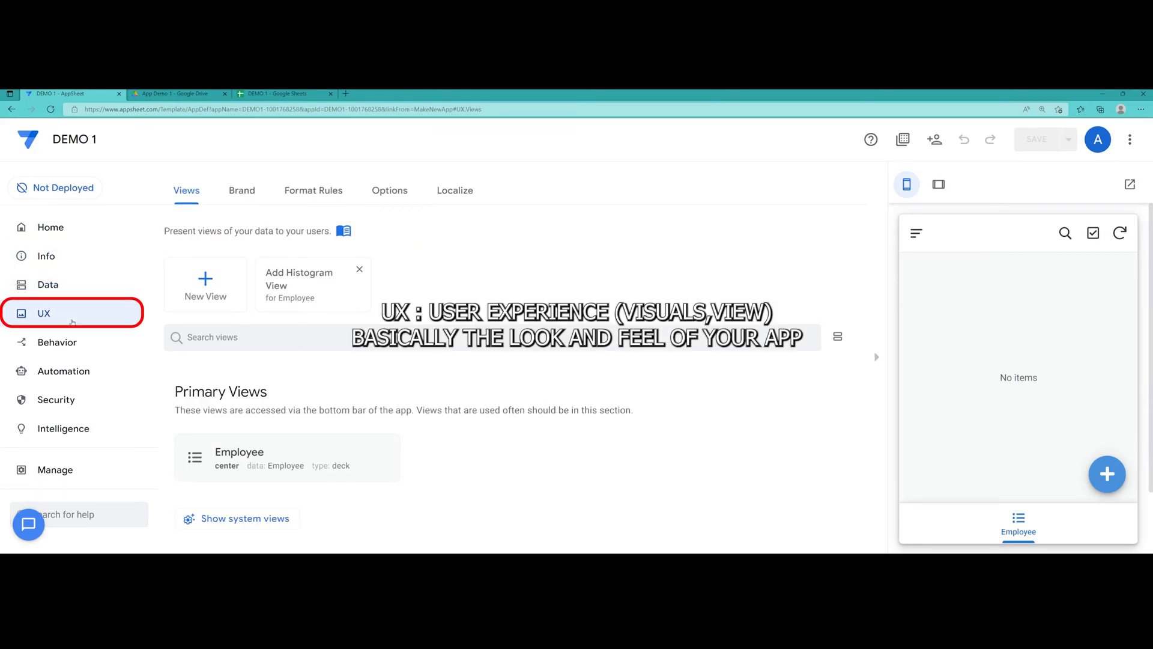
left_click(72, 340)
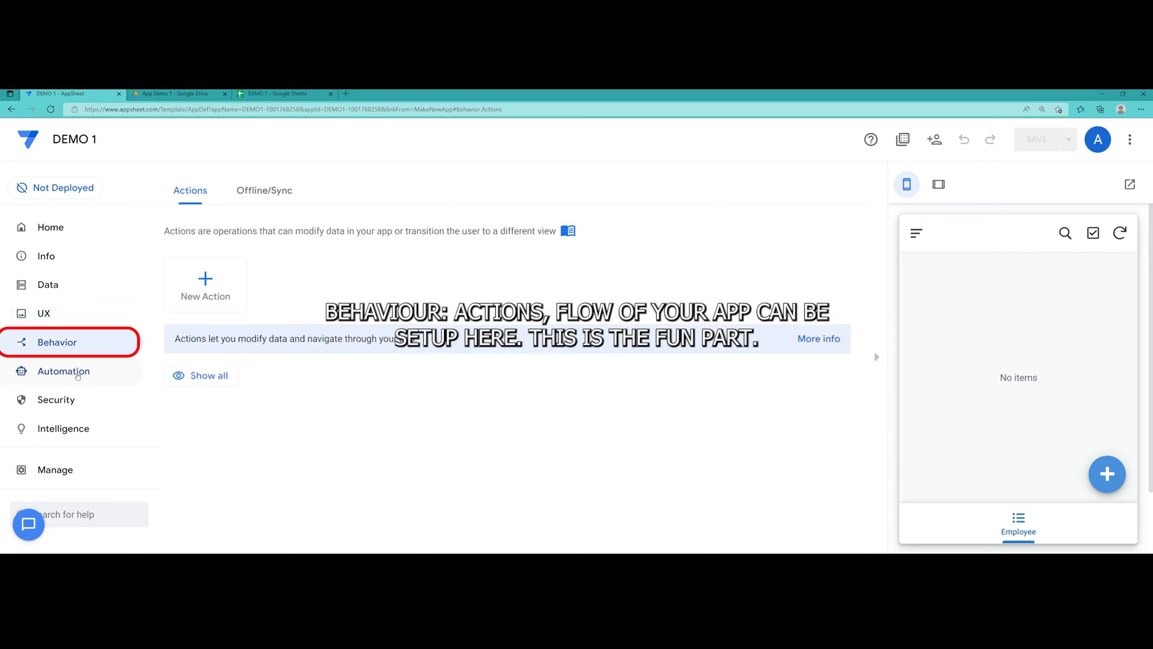
left_click(75, 372)
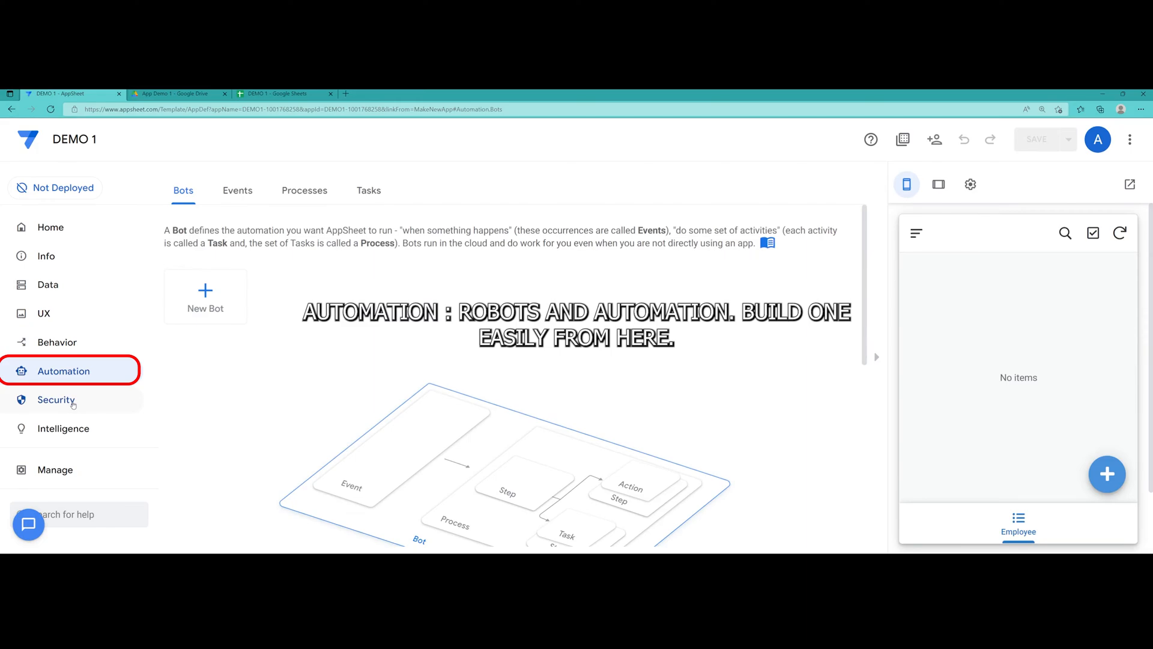
left_click(73, 405)
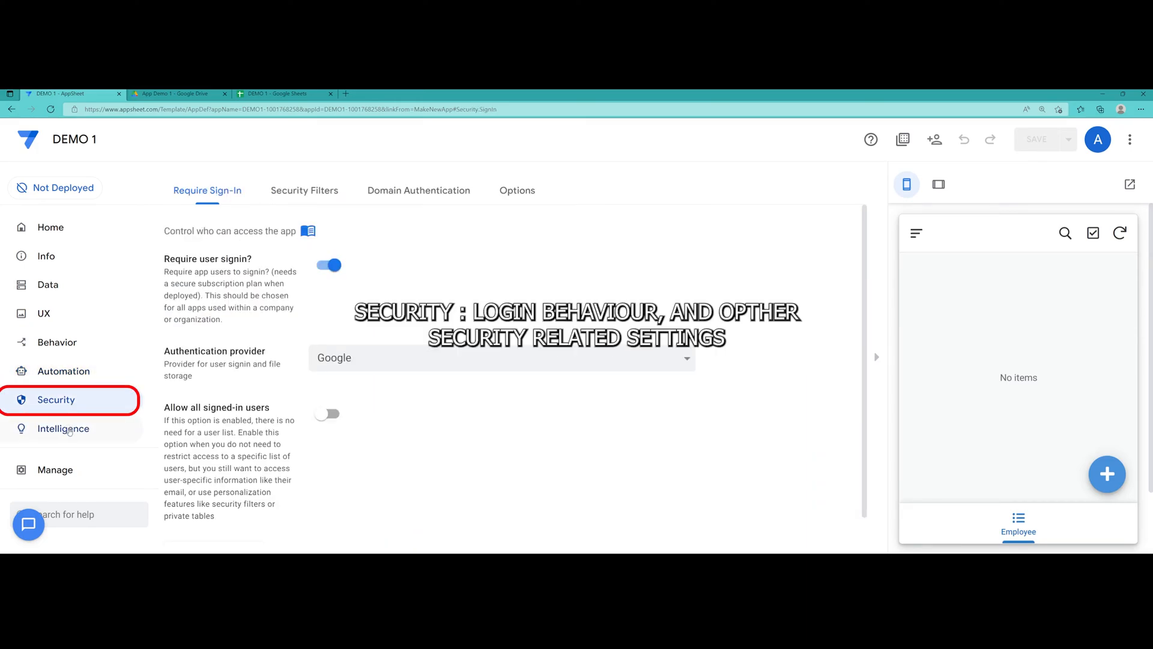
left_click(69, 431)
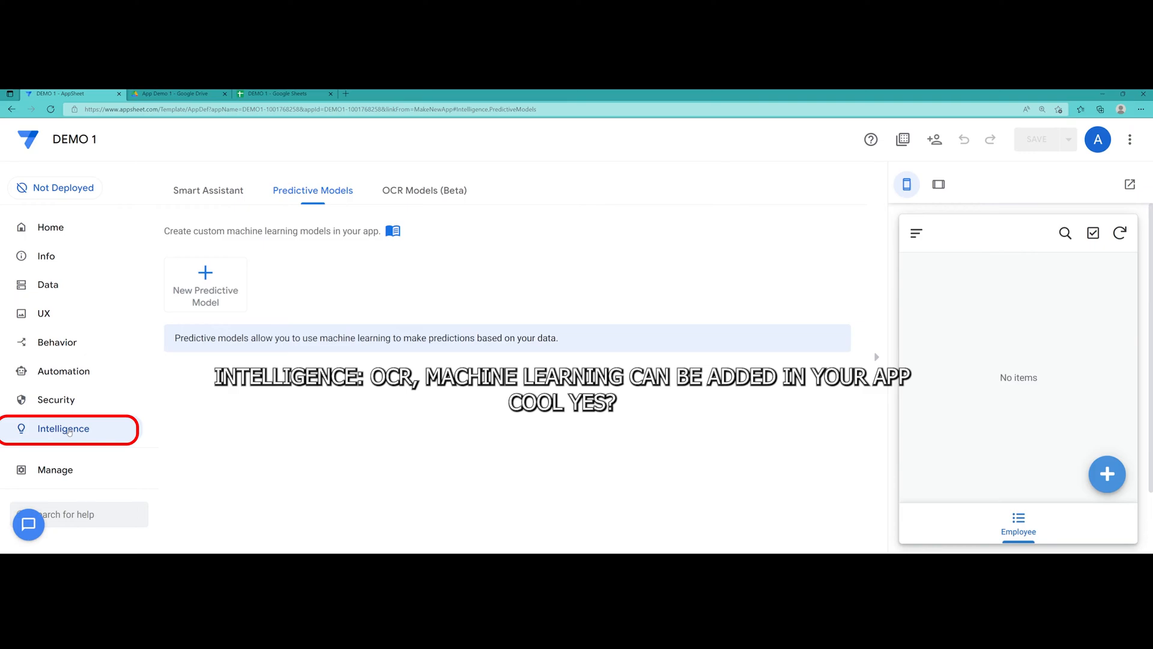
left_click(56, 291)
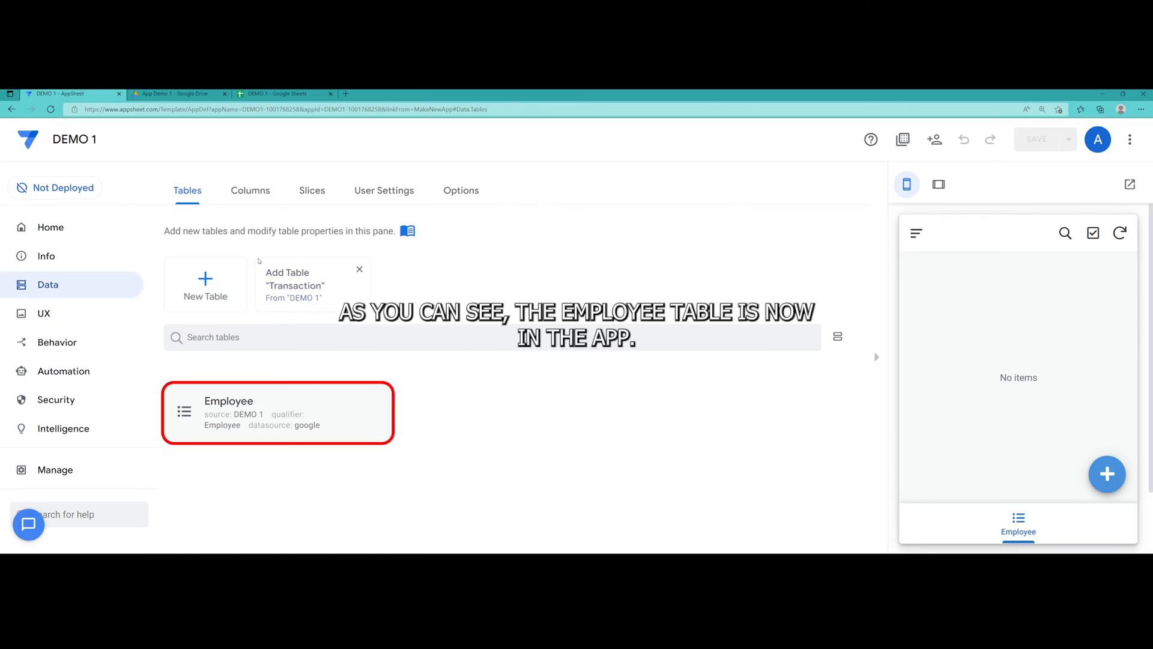
Dismiss the Add data choices and add the suggested Transaction table from DEMO 1
left_click(211, 291)
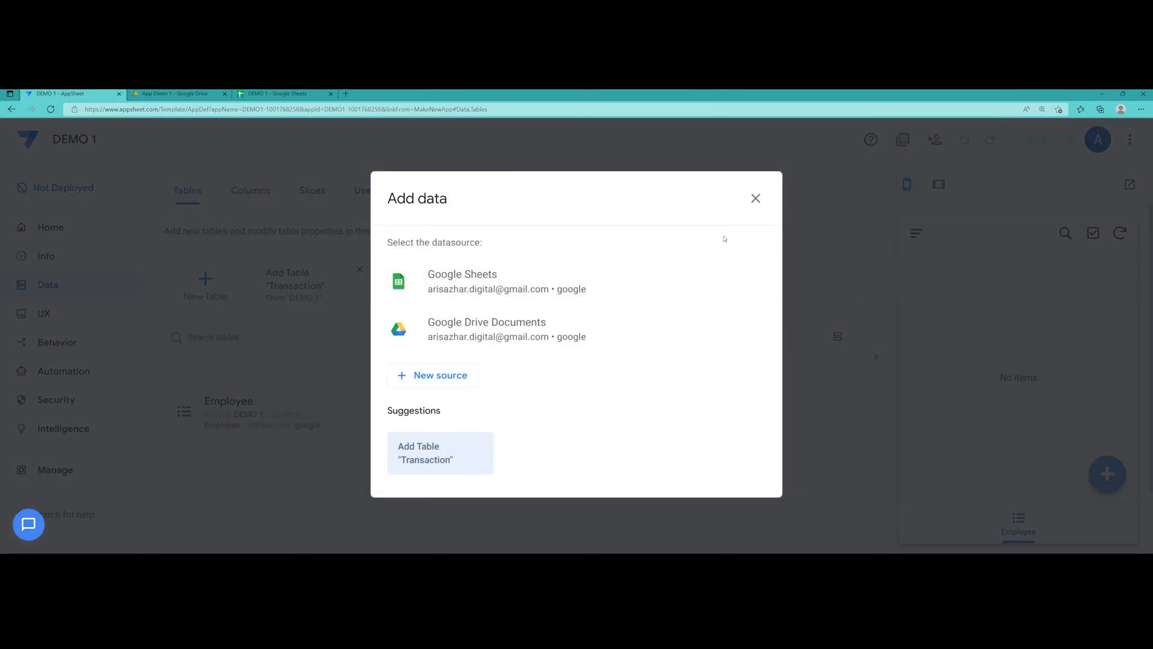
left_click(756, 199)
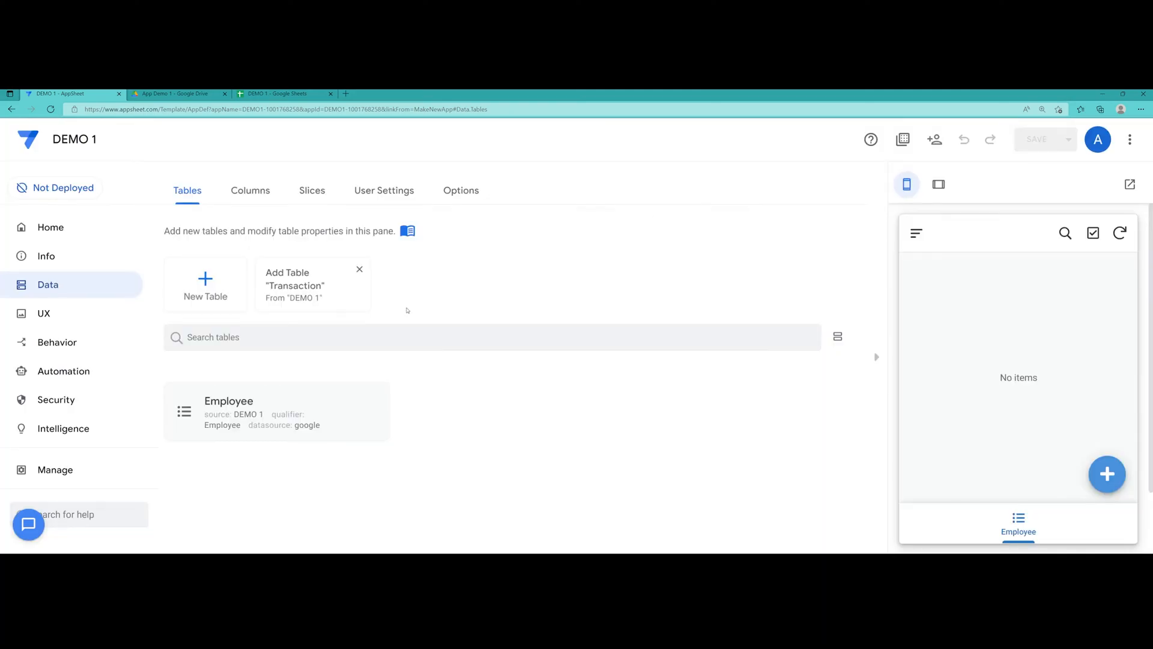
left_click(291, 288)
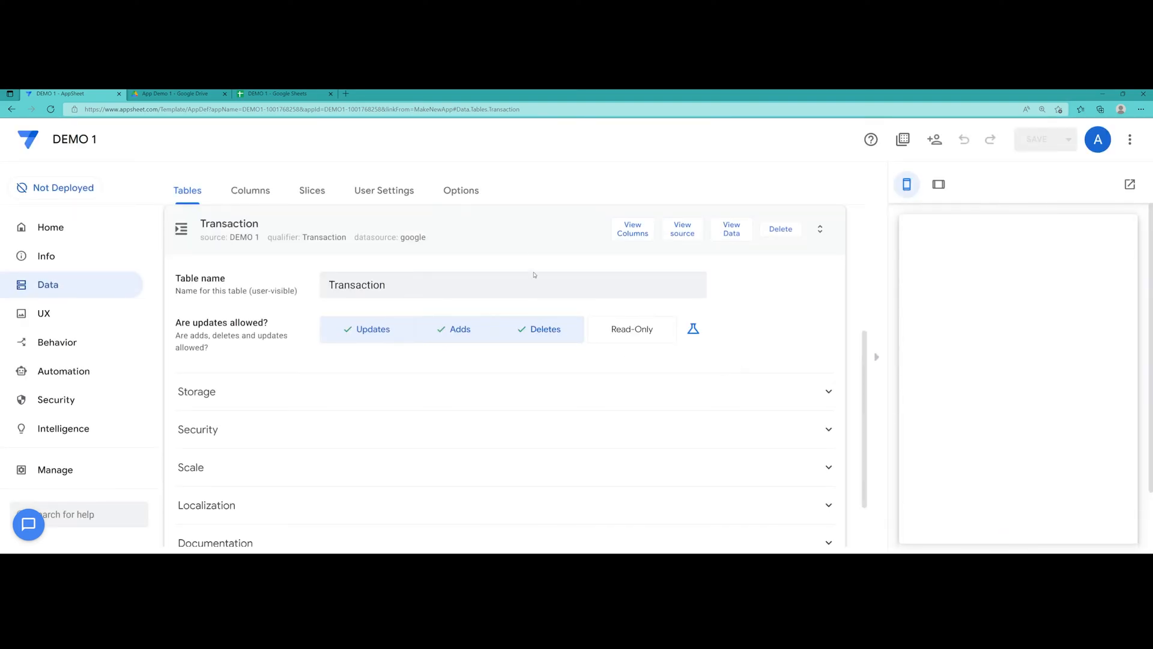
left_click(521, 239)
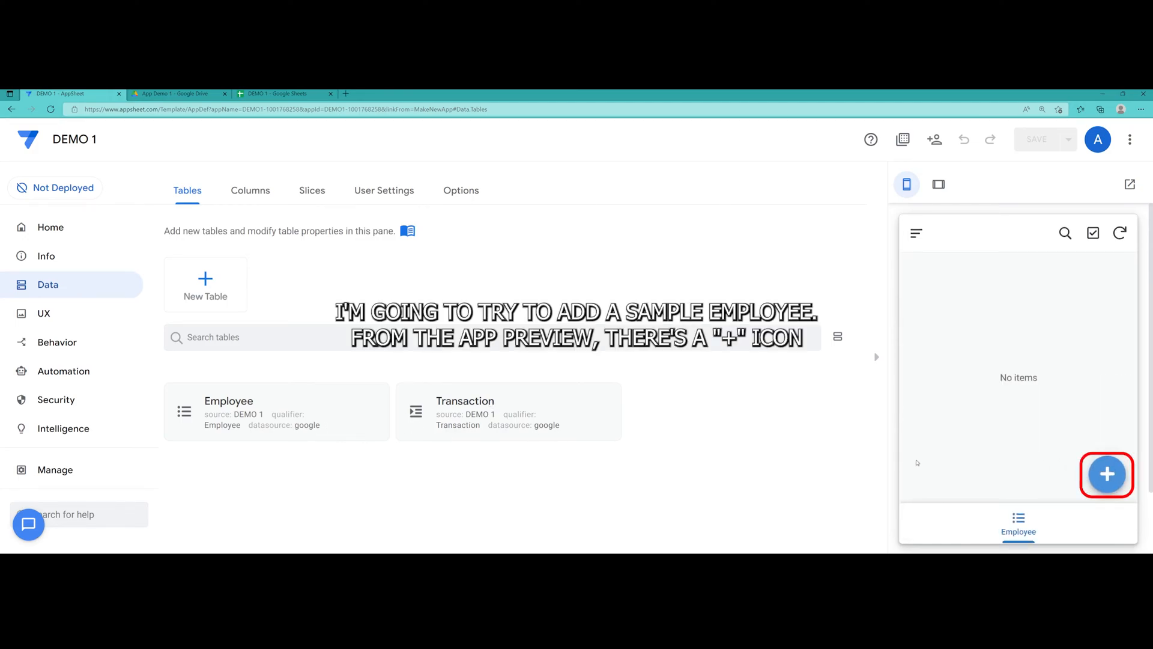
Add a sample employee in the preview with a name, email and mobile number, and save it
left_click(1106, 475)
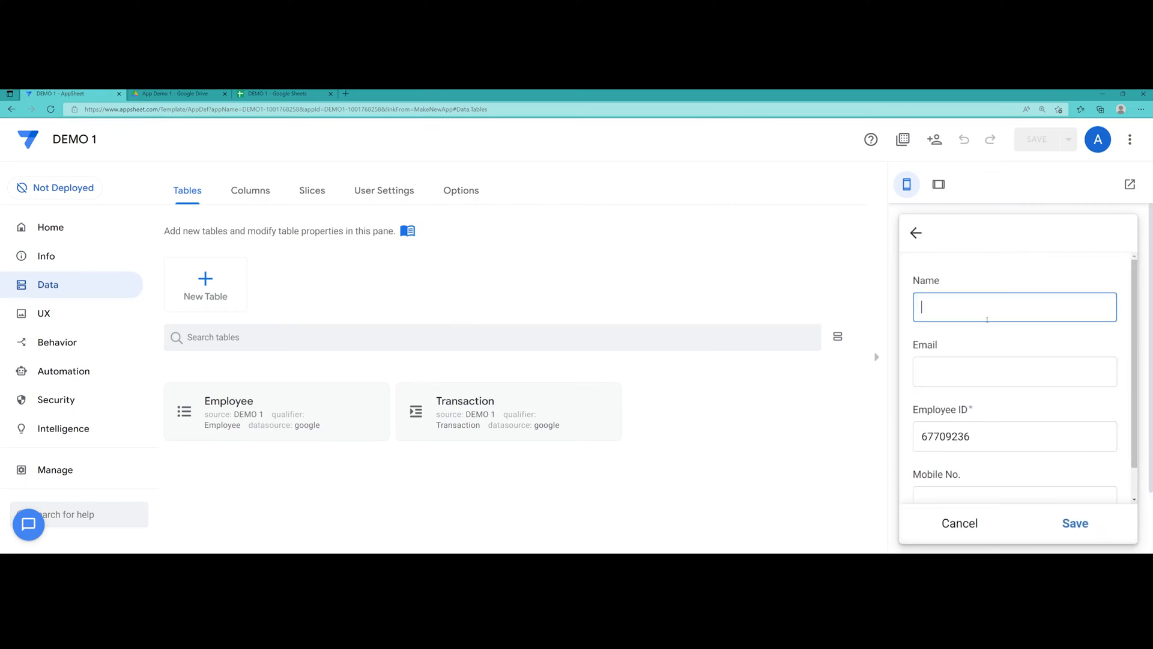
type("Alex")
key("Tab")
type("alex")
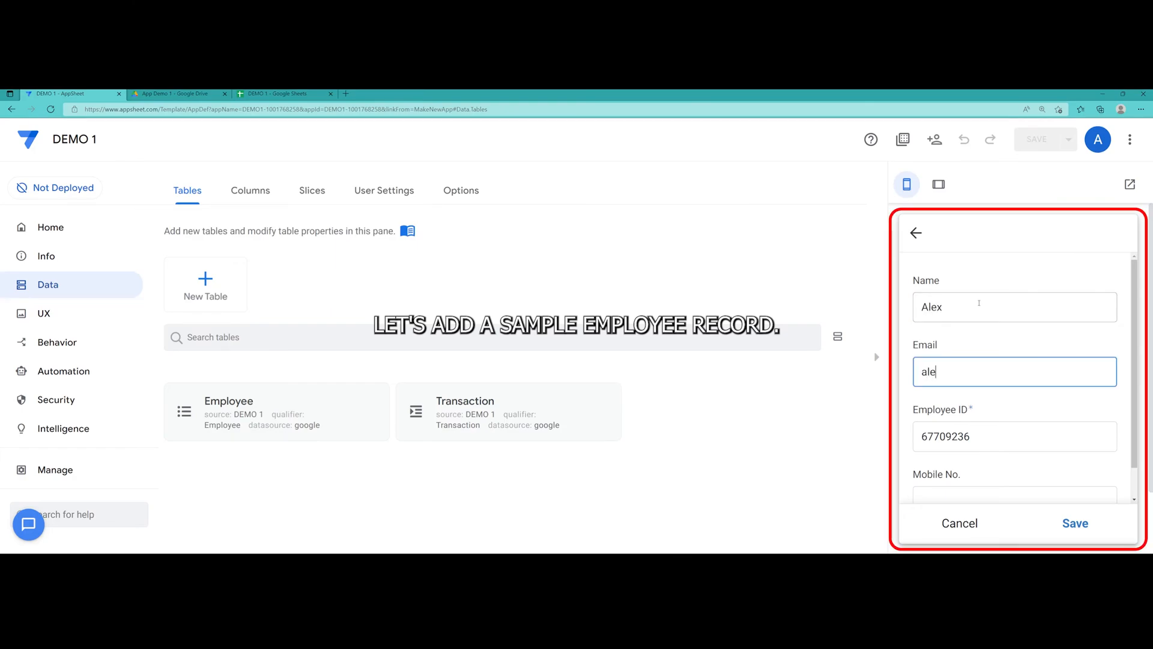
type("test@testdemo.com")
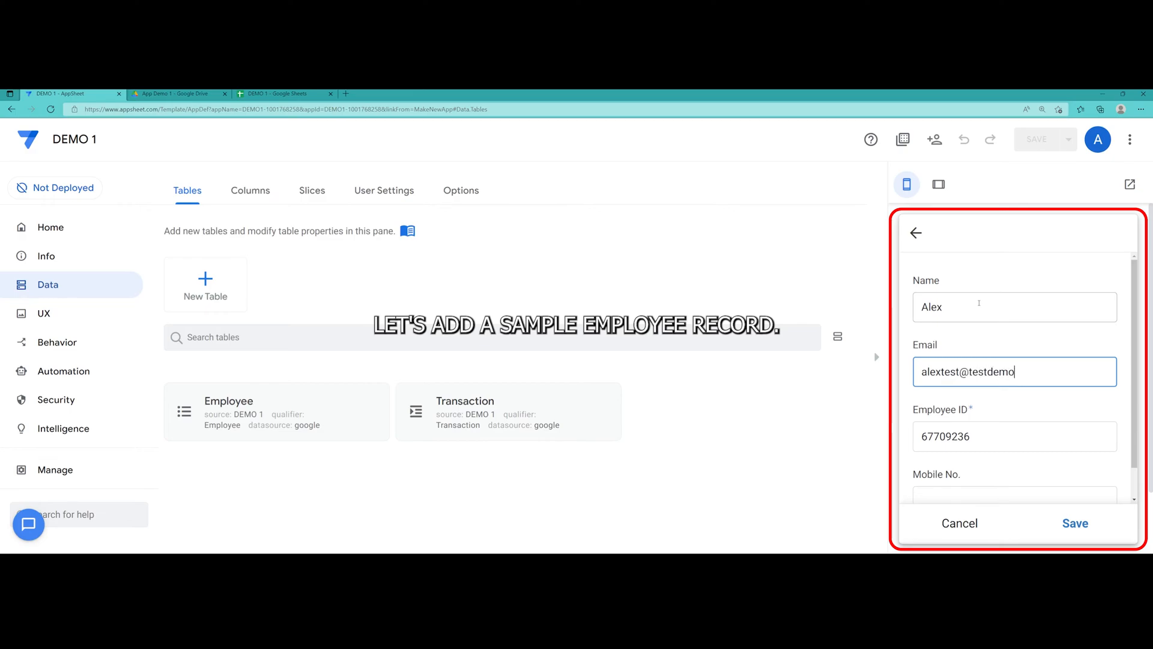
scroll(992, 374, "down", 1)
left_click(1000, 375)
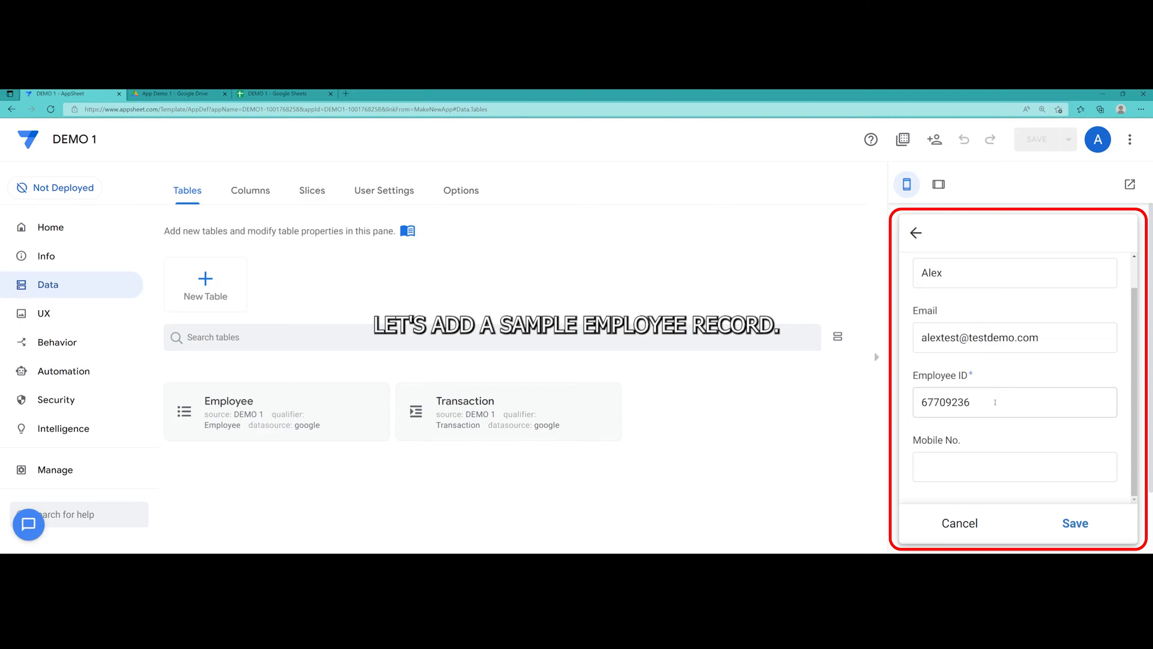
scroll(995, 402, "down", 1)
left_click(982, 397)
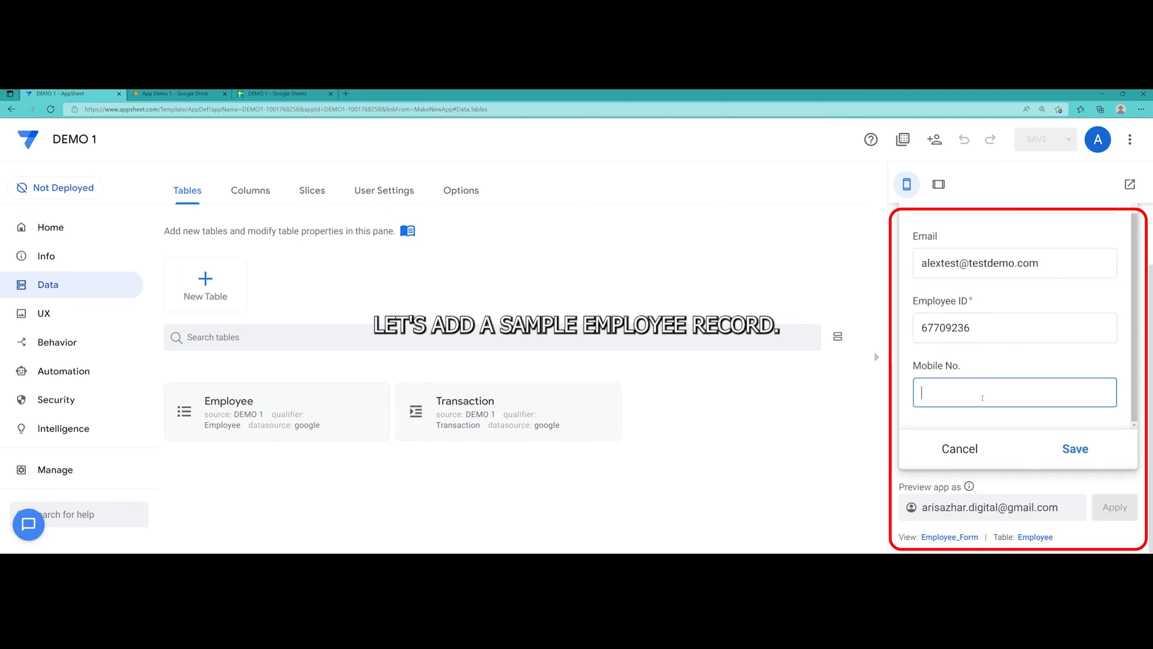
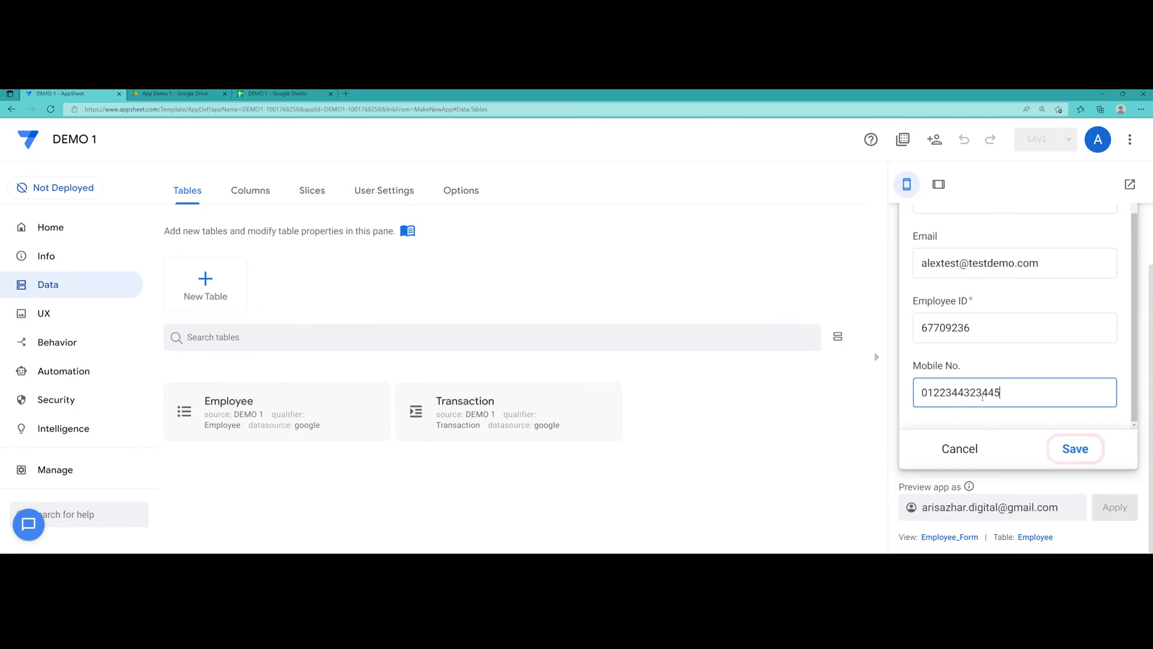
left_click(1075, 449)
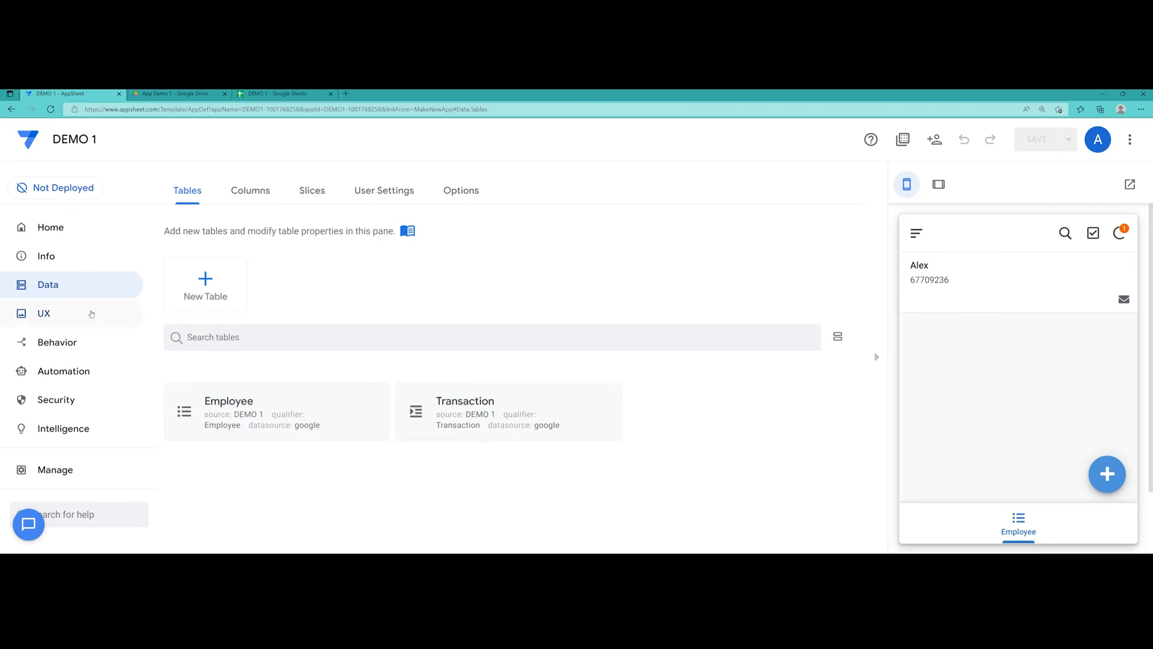
Create a table-type view named Transaction using the Transaction table, and save the app
left_click(71, 313)
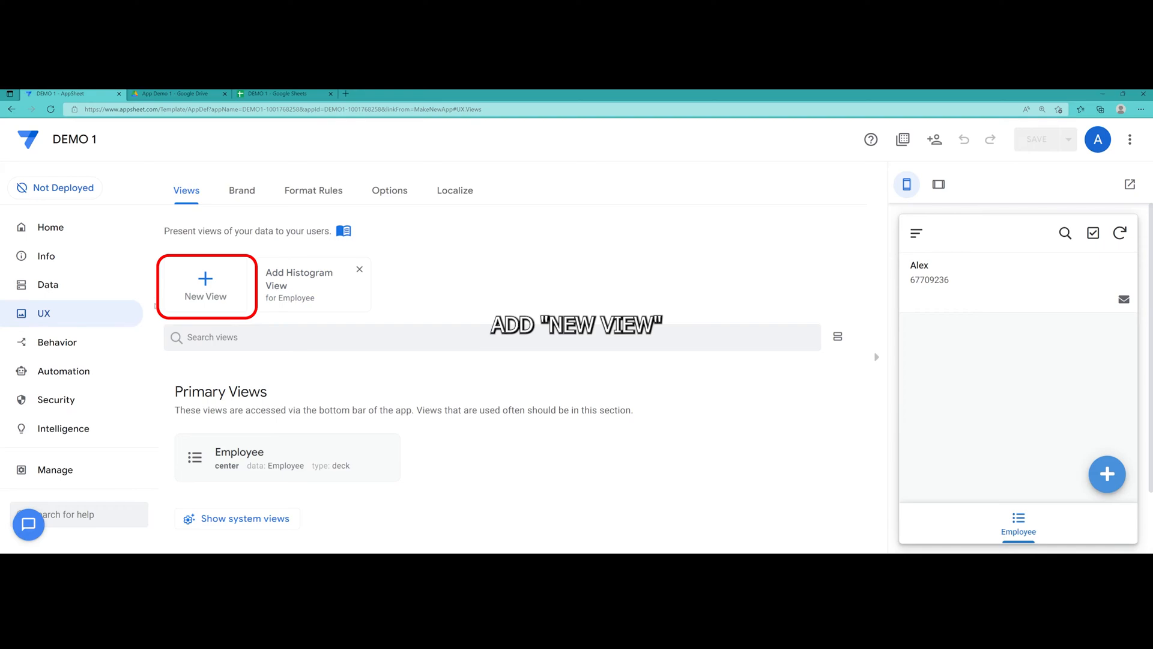
left_click(202, 293)
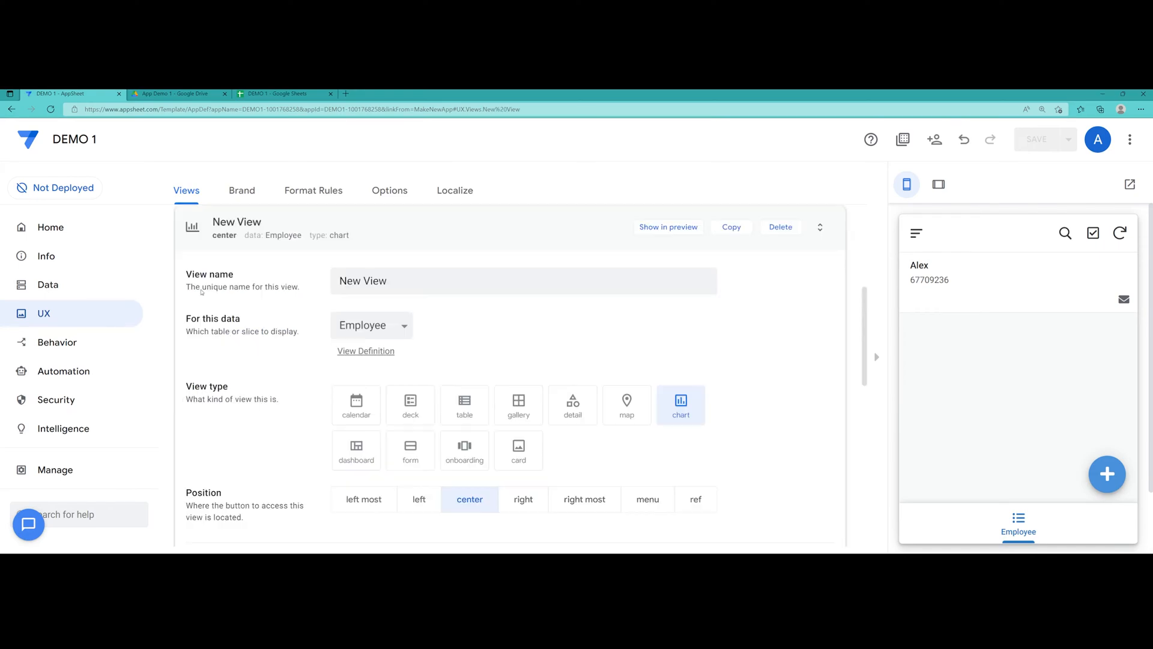
left_click_drag(388, 281, 331, 281)
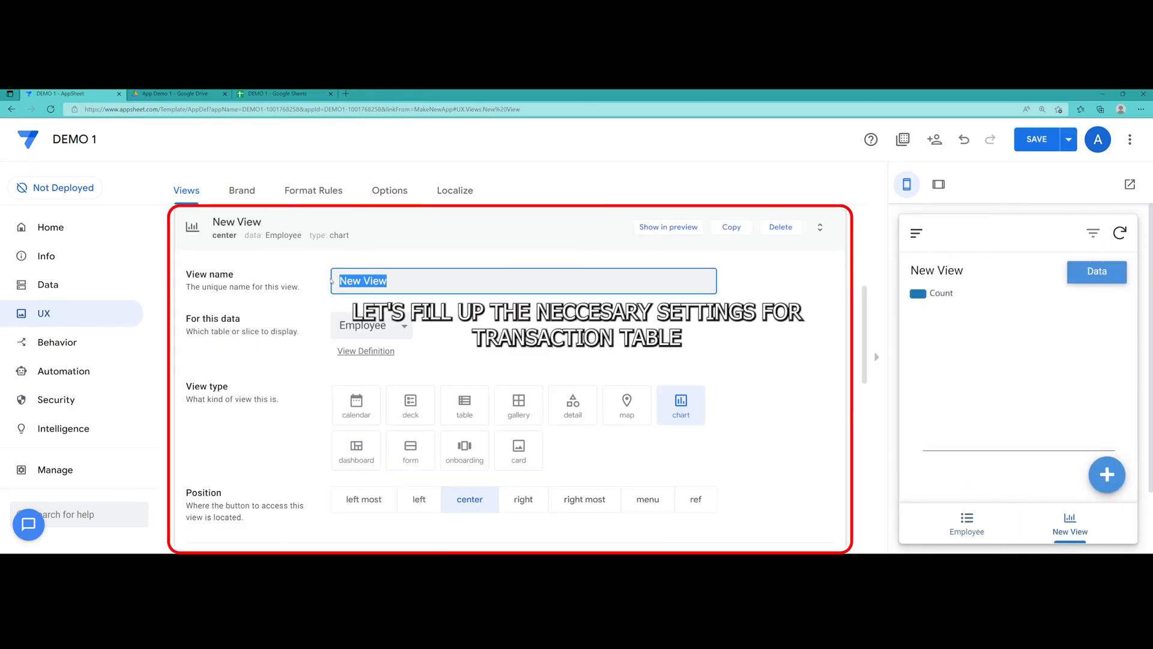
type("Transaction")
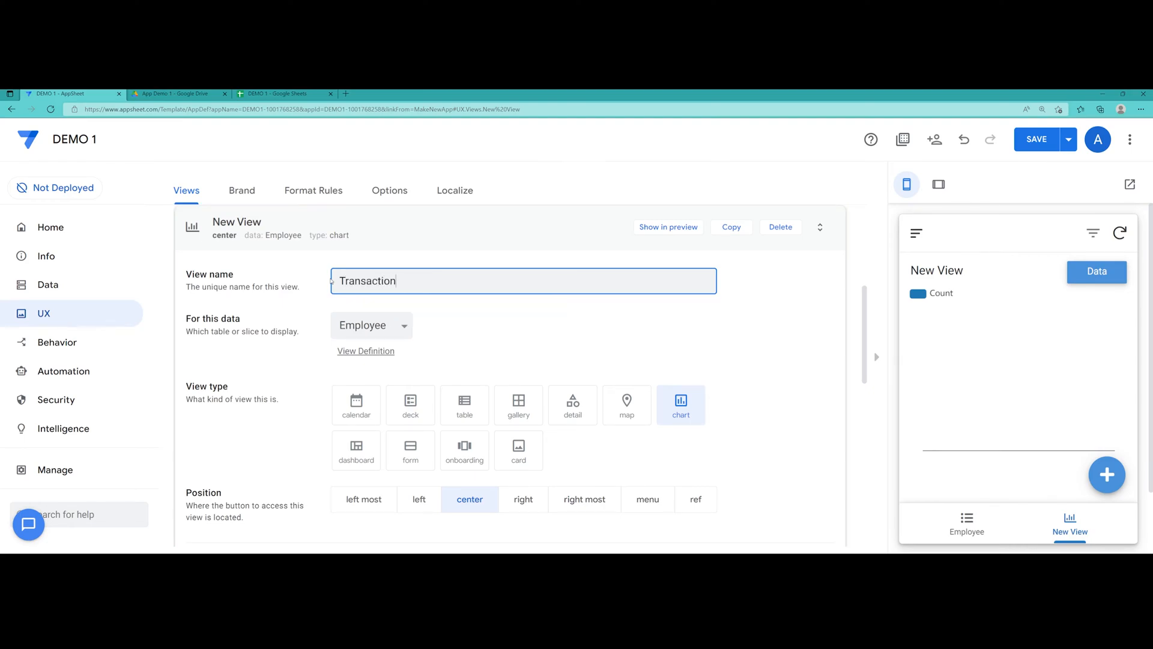
left_click(326, 311)
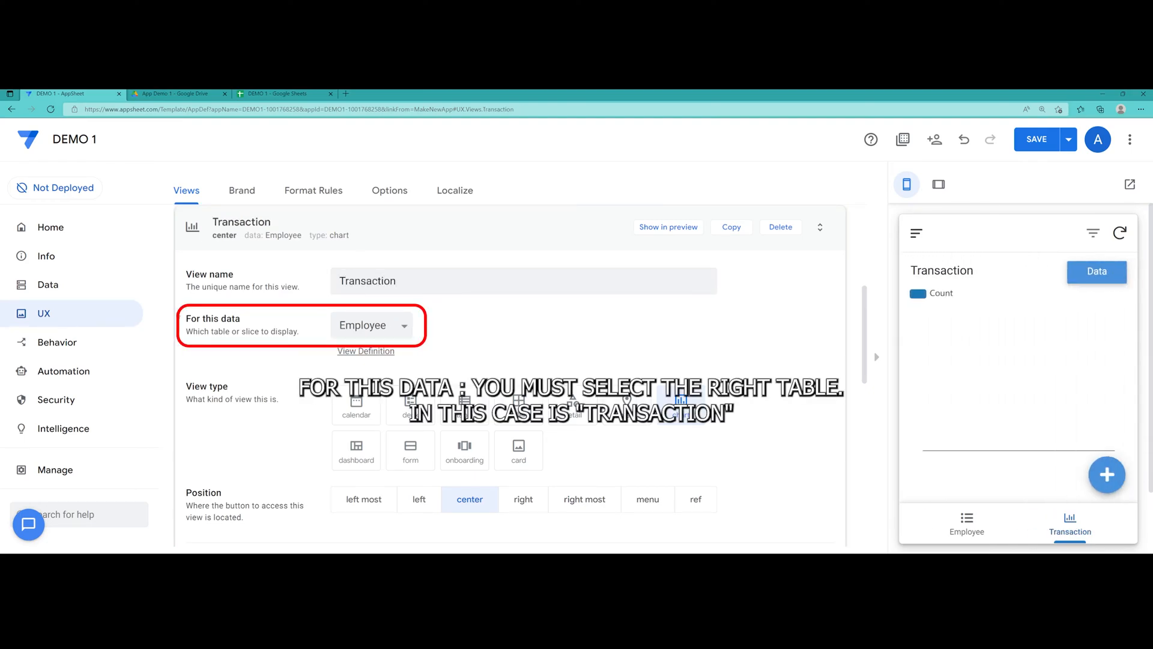
left_click(356, 331)
key("Down")
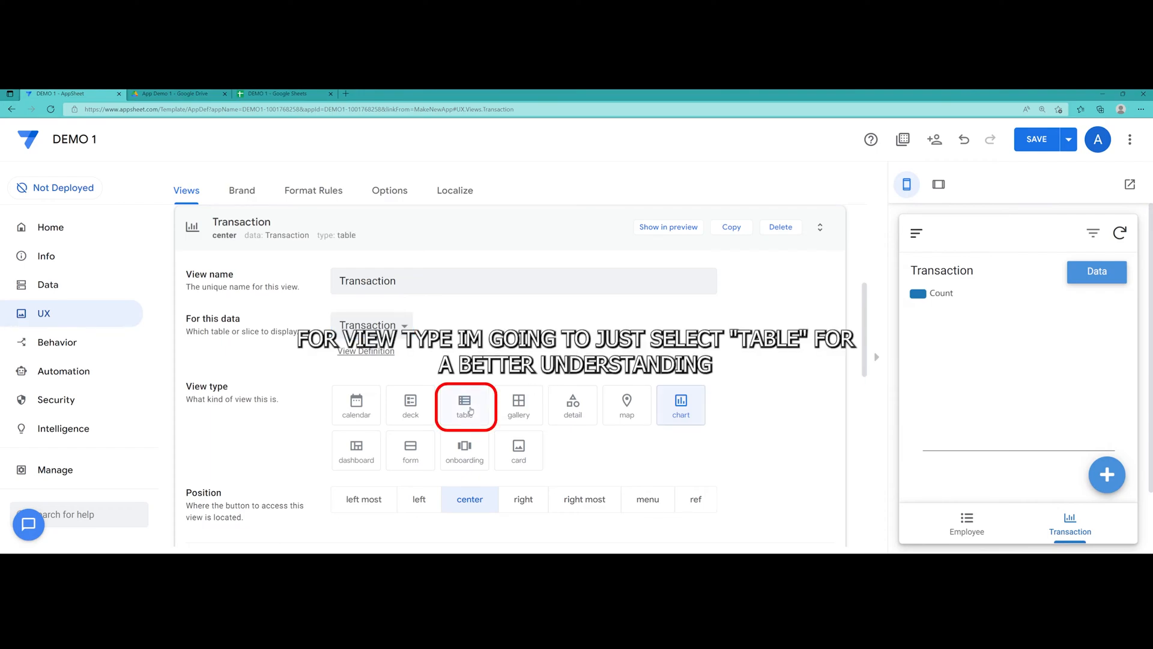
left_click(471, 411)
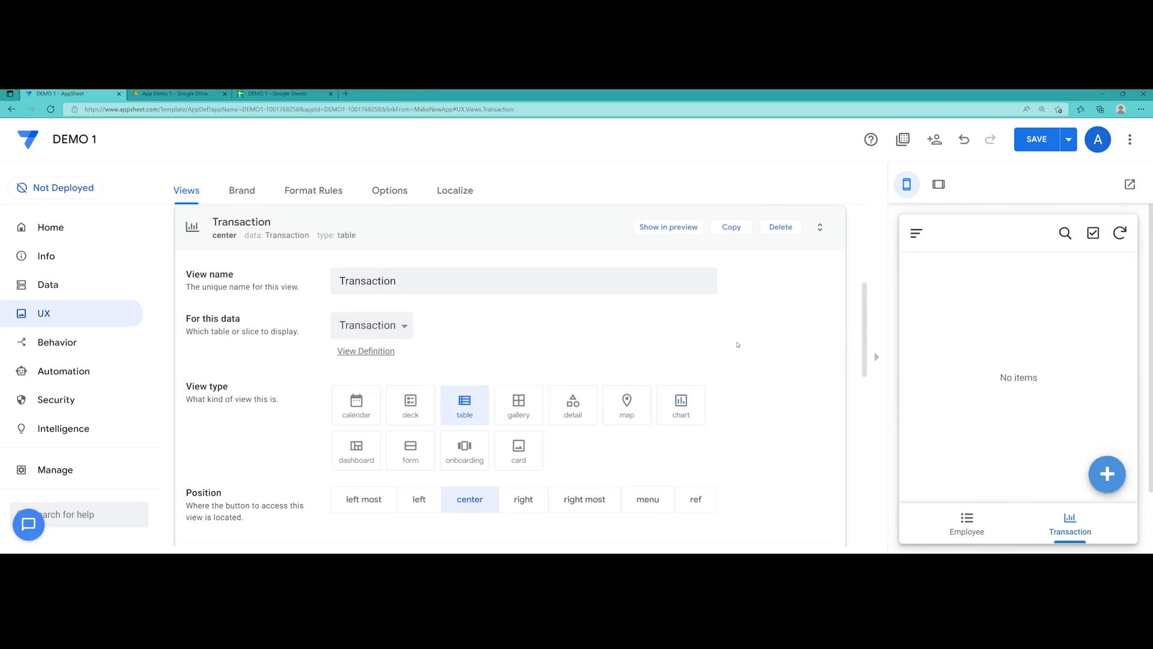
key("ctrl+s")
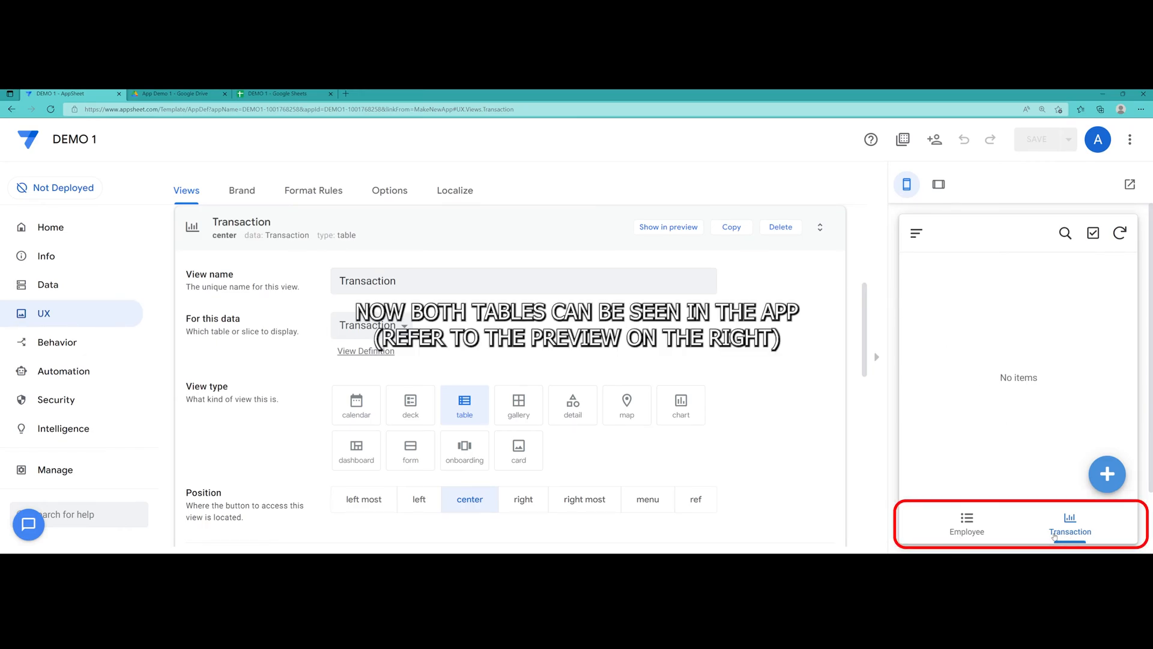
Give the Transaction view the ballot-check icon in its display settings and save the app
scroll(462, 422, "down", 5)
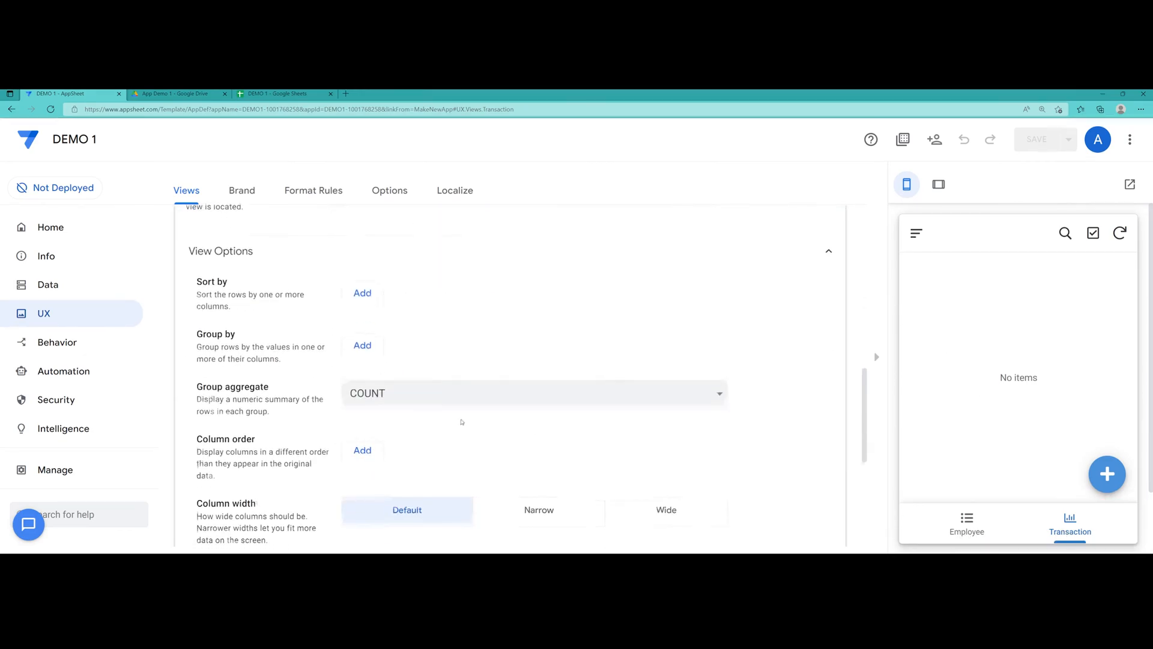
scroll(463, 421, "down", 4)
left_click(222, 427)
scroll(448, 360, "down", 2)
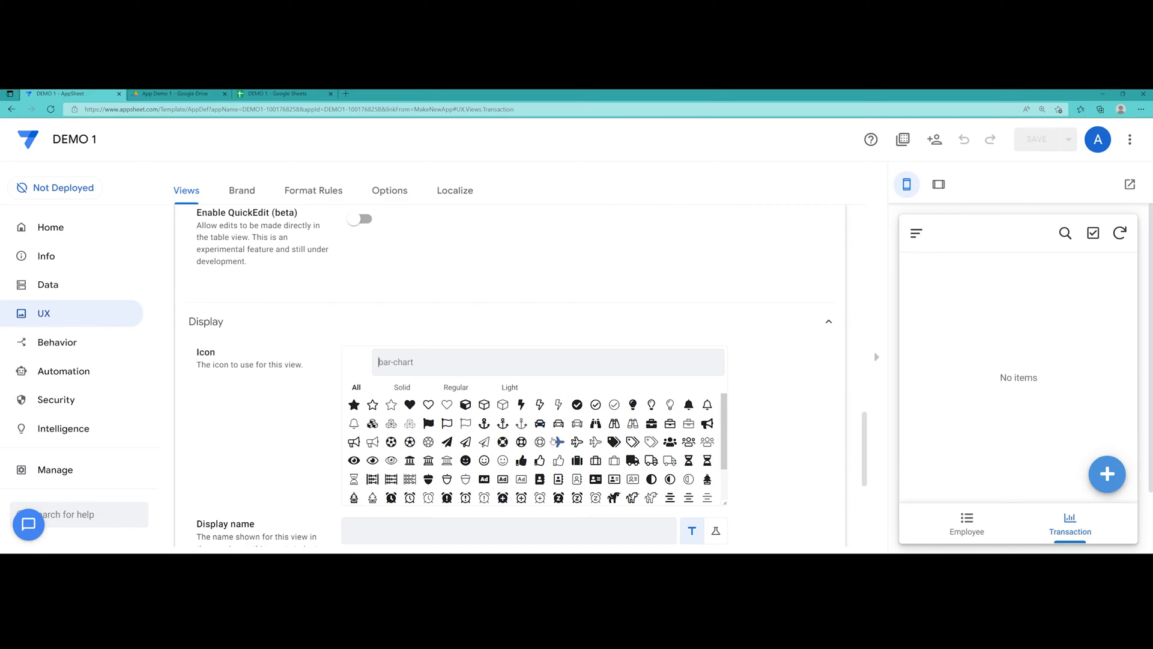
scroll(541, 426, "down", 1)
scroll(645, 465, "down", 10)
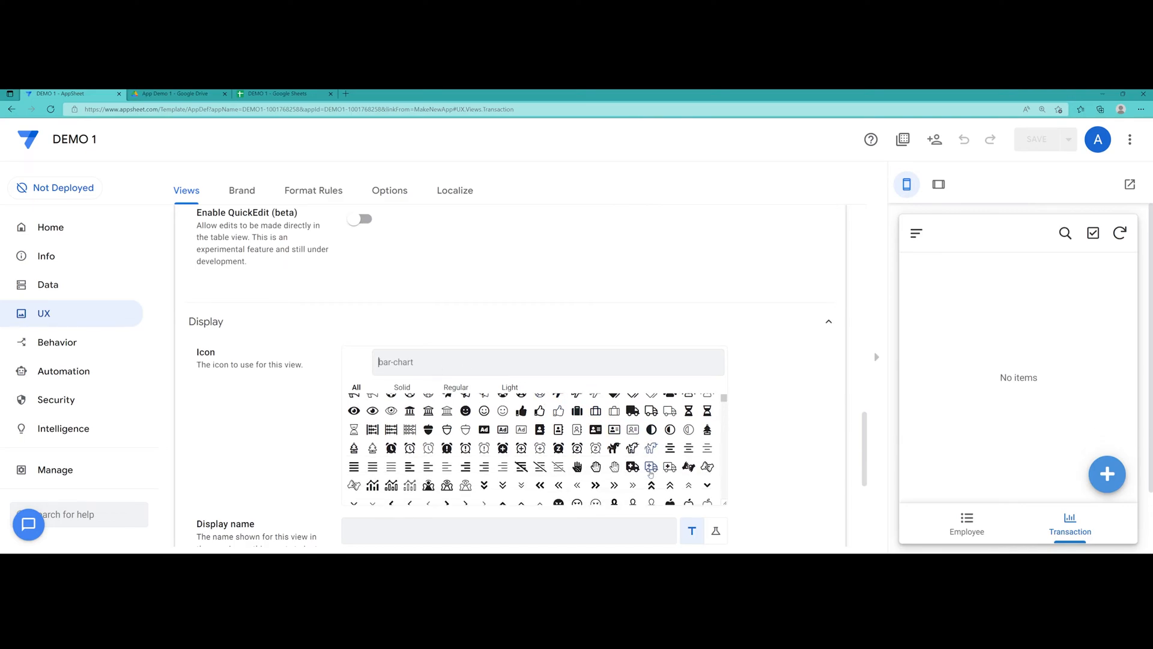
scroll(634, 478, "down", 5)
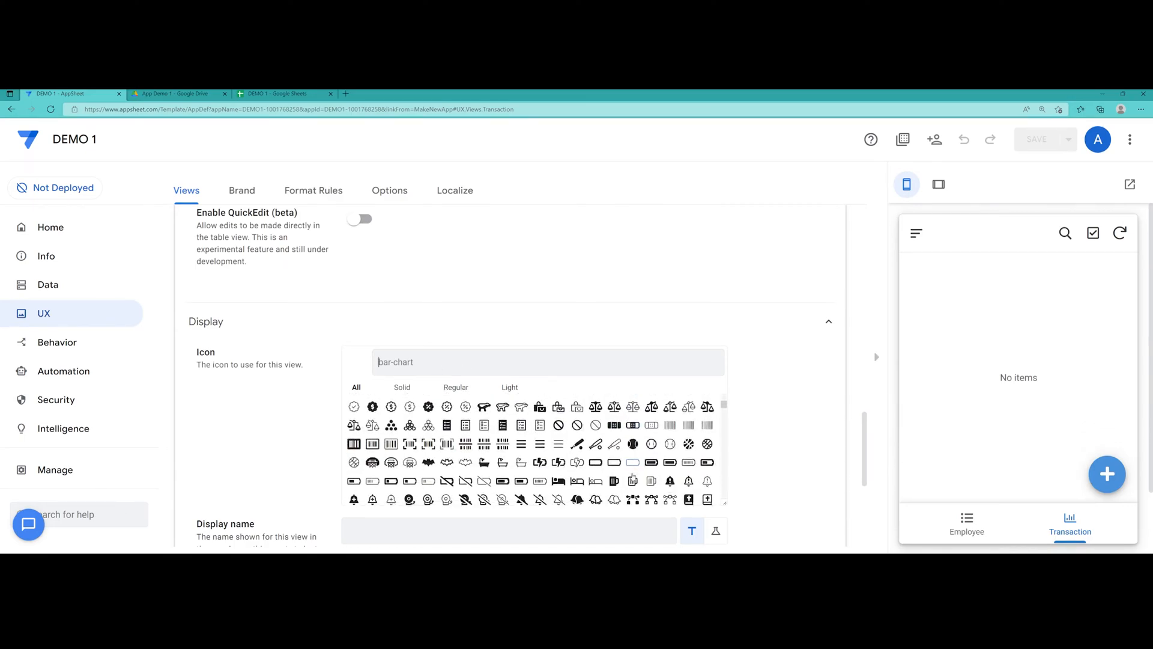
left_click(504, 409)
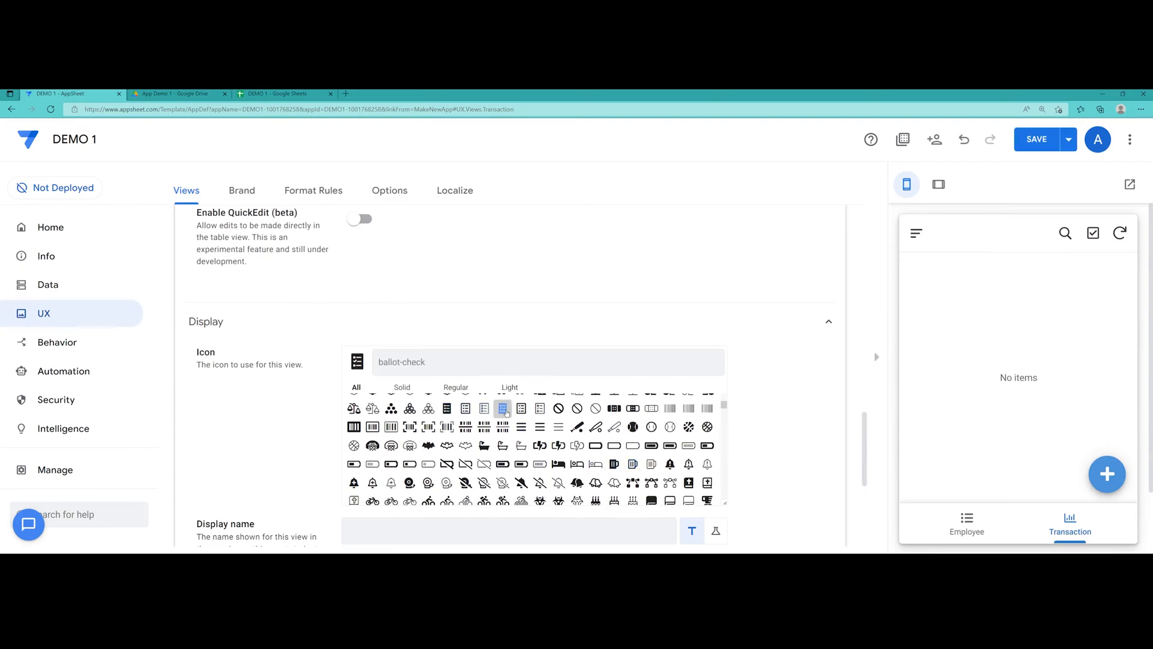
left_click(1027, 144)
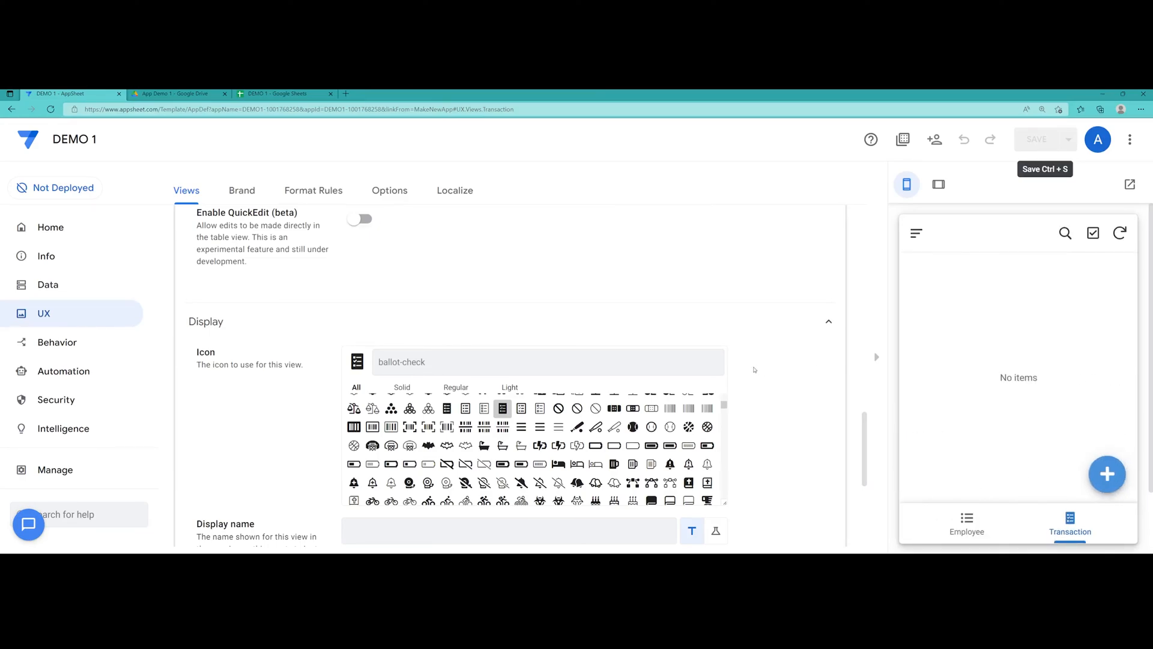
Start a new Transaction record and compare it with the sheet's Email, Task and Due Date headers
left_click(1115, 485)
scroll(927, 313, "down", 1)
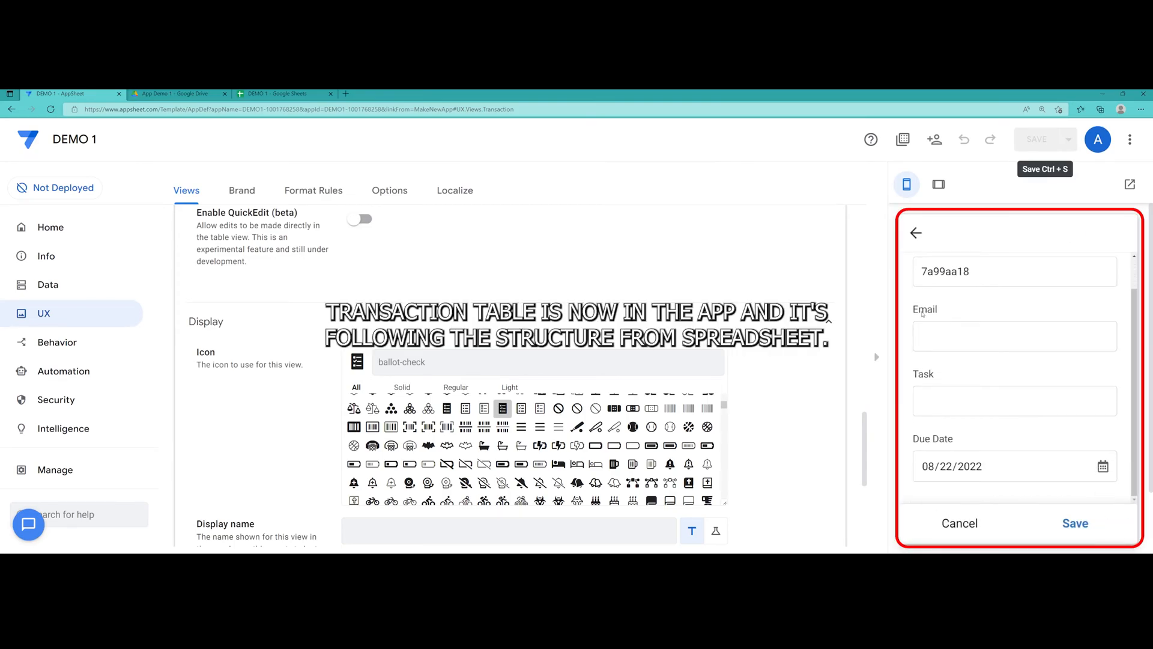
scroll(910, 379, "down", 1)
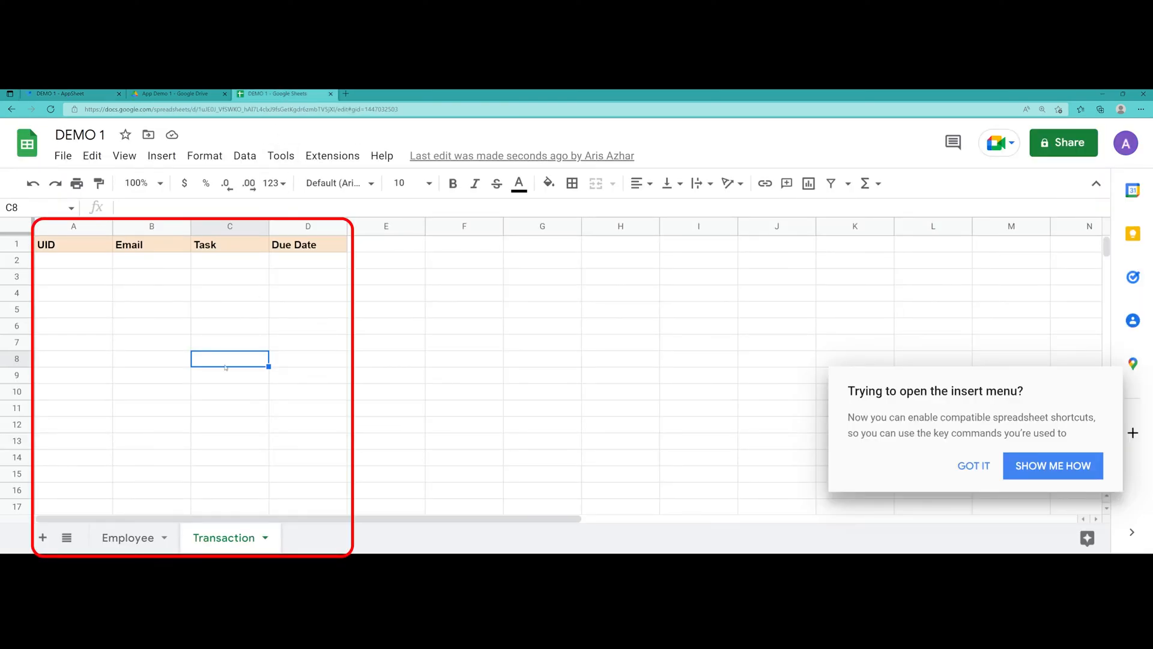
left_click_drag(144, 245, 290, 249)
left_click(297, 316)
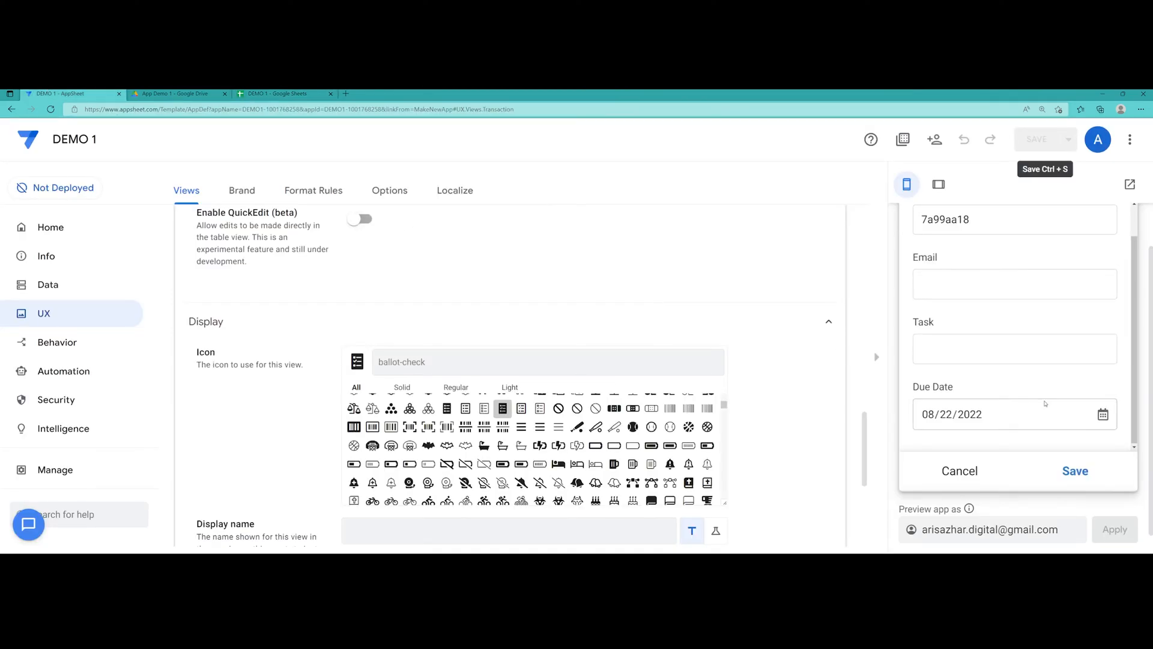
scroll(1045, 403, "up", 2)
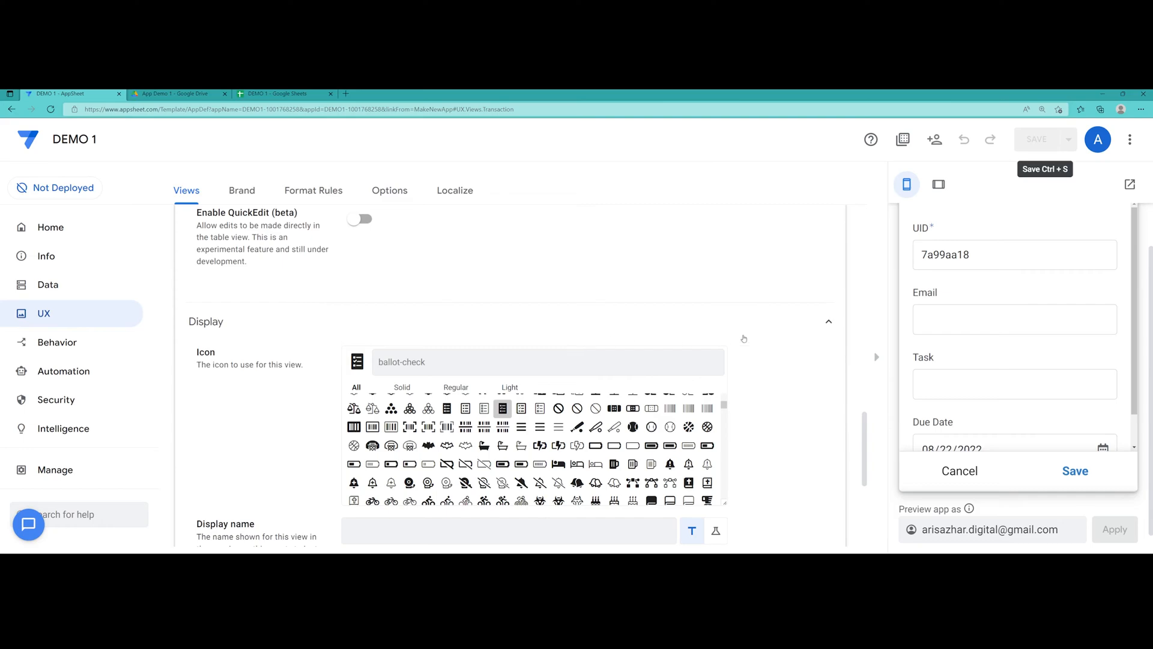
scroll(962, 318, "up", 1)
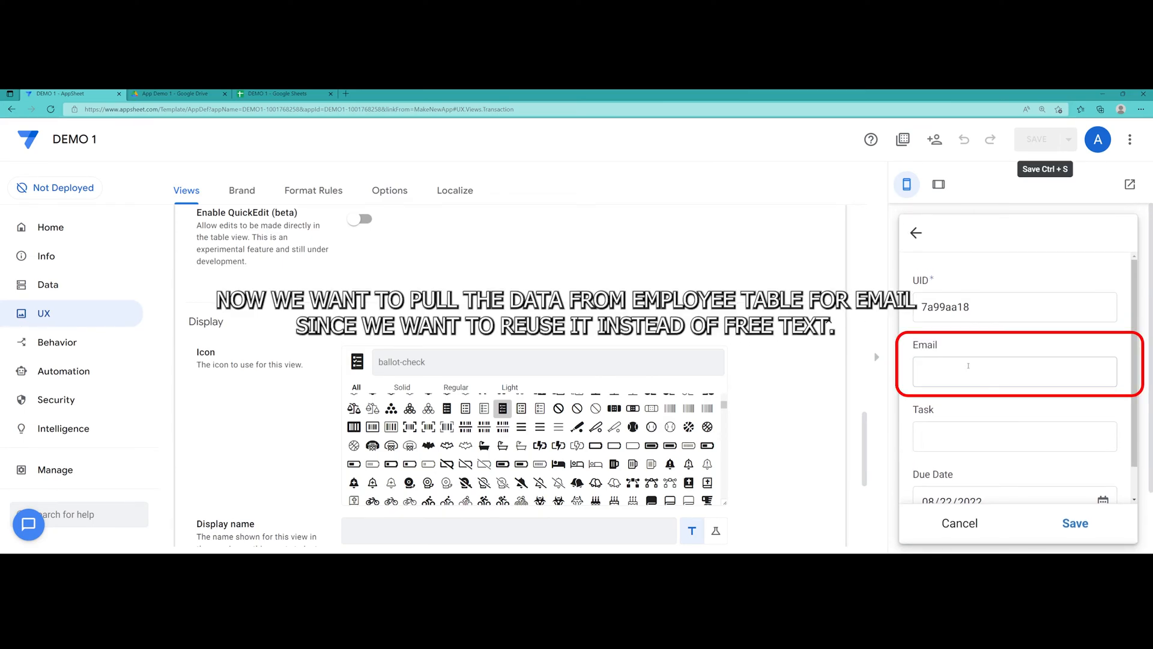
Show the Transaction table's columns from Data and select the Email column
left_click(69, 292)
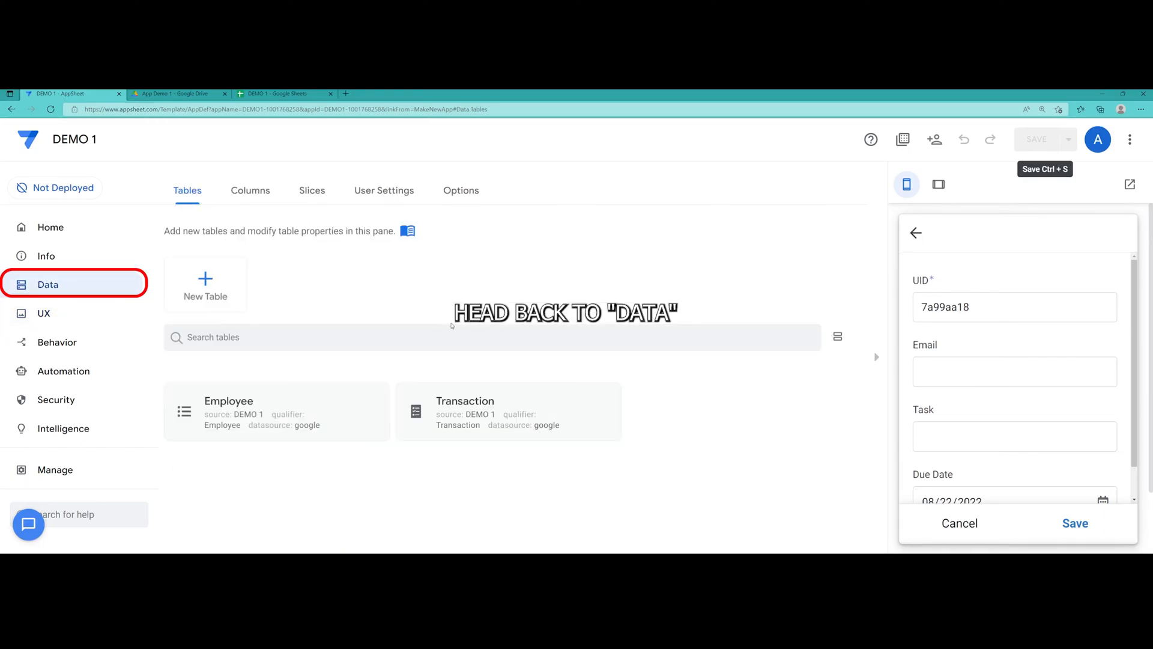
left_click(492, 414)
left_click(629, 233)
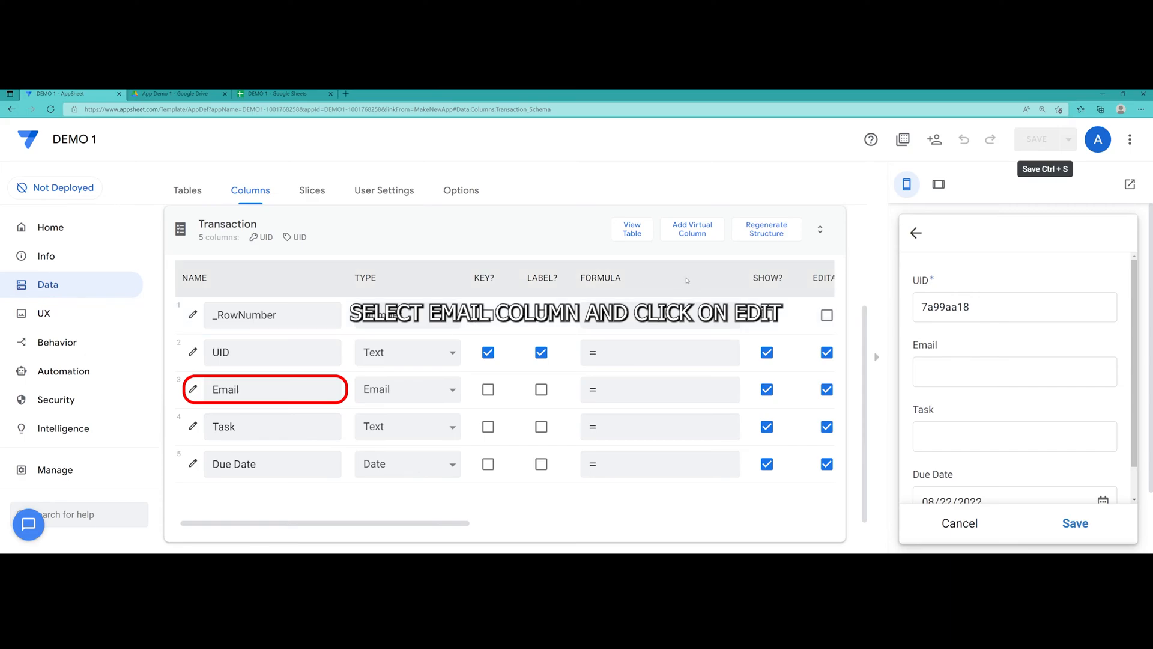
left_click(310, 393)
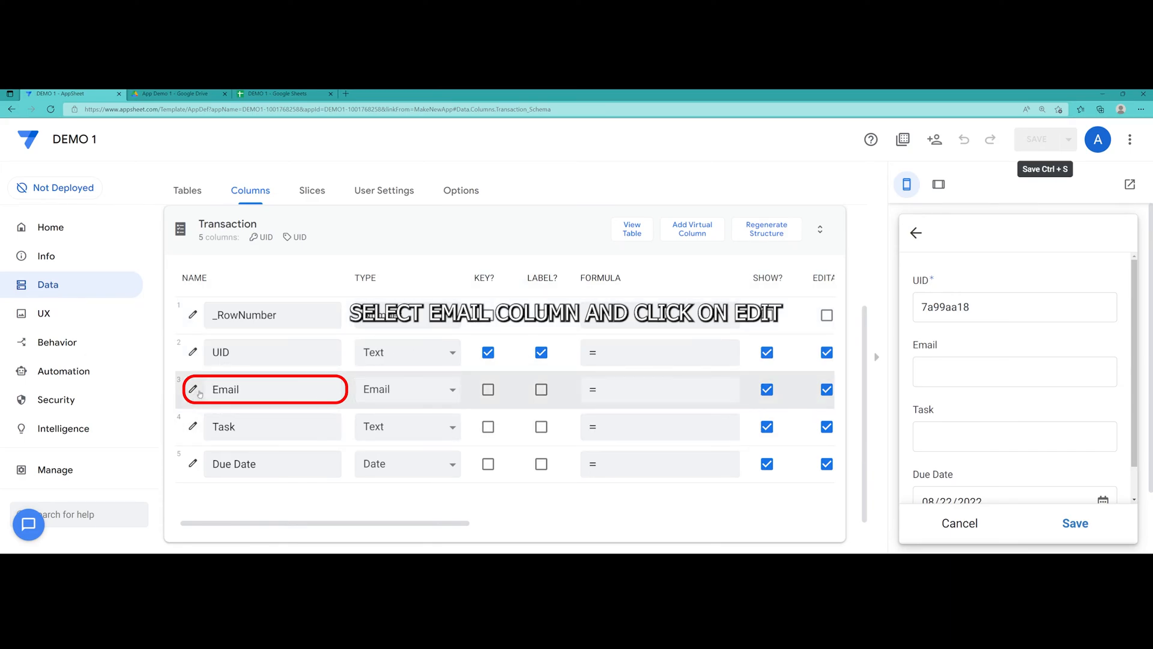
Open the Email column's settings, expand Data Validity, and launch the Valid If expression editor
double_click(208, 393)
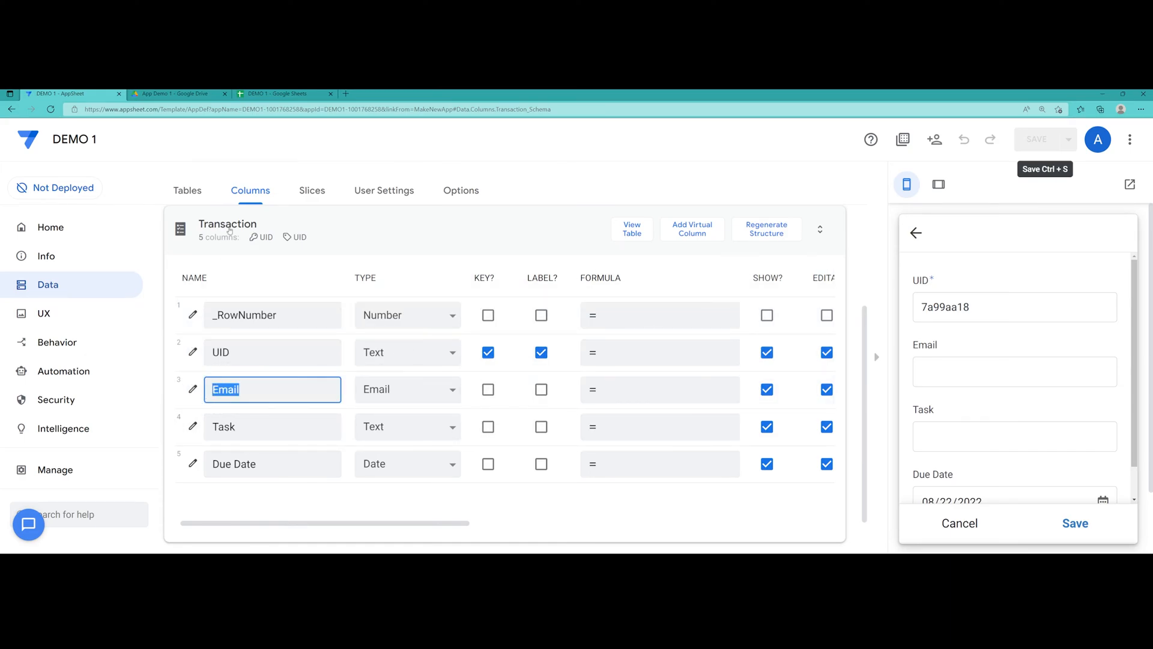
left_click(192, 390)
scroll(471, 385, "down", 1)
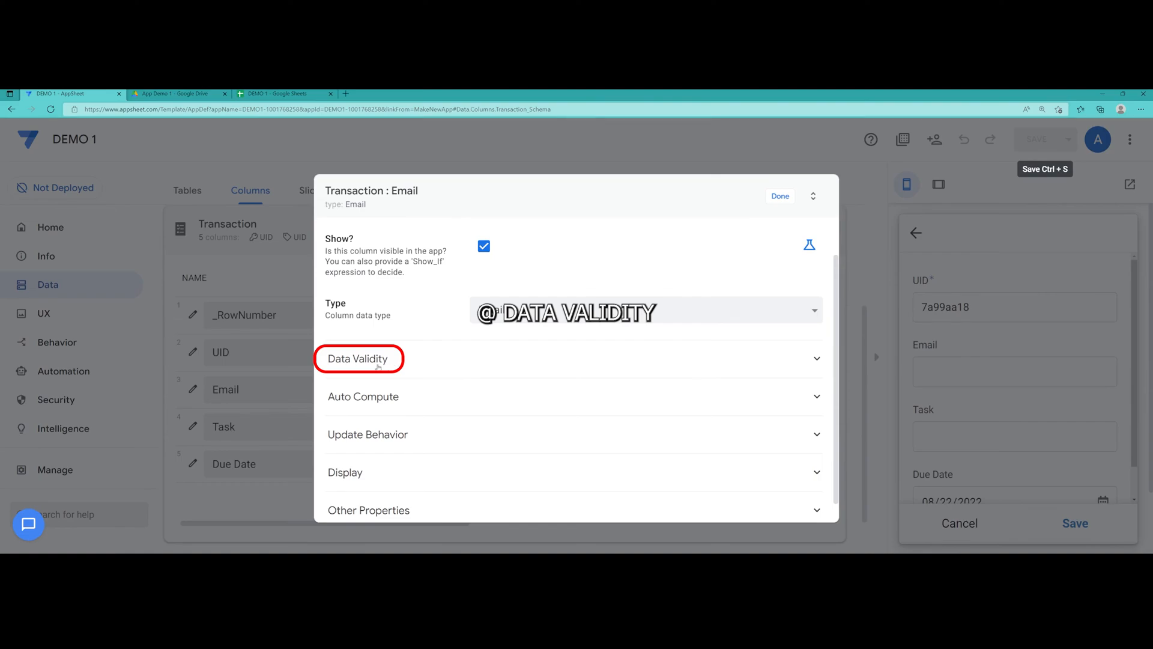
left_click(418, 365)
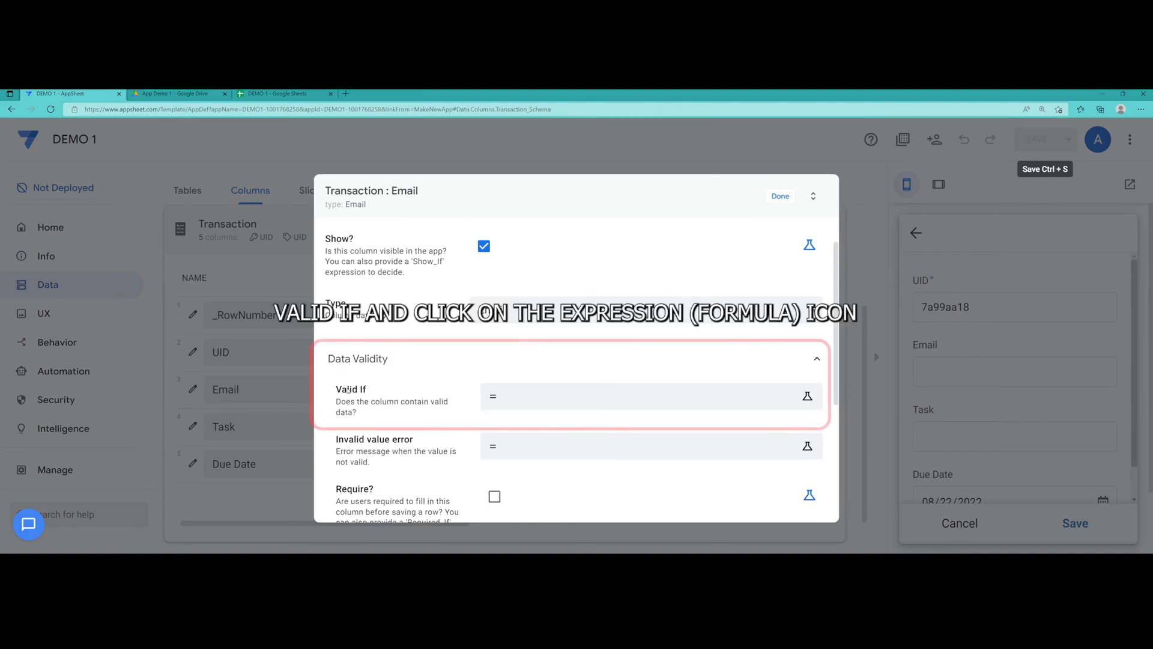
left_click(807, 397)
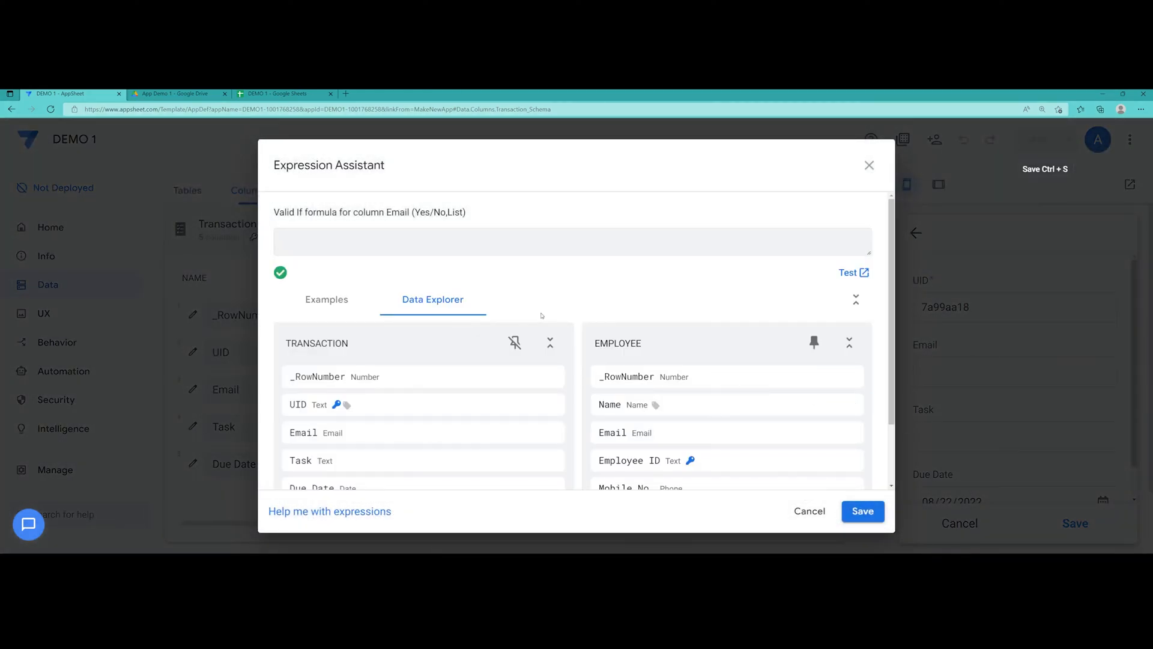
Insert Employee[Email] from the Data Explorer as the Email column's Valid If formula and save it
left_click(338, 306)
left_click(424, 308)
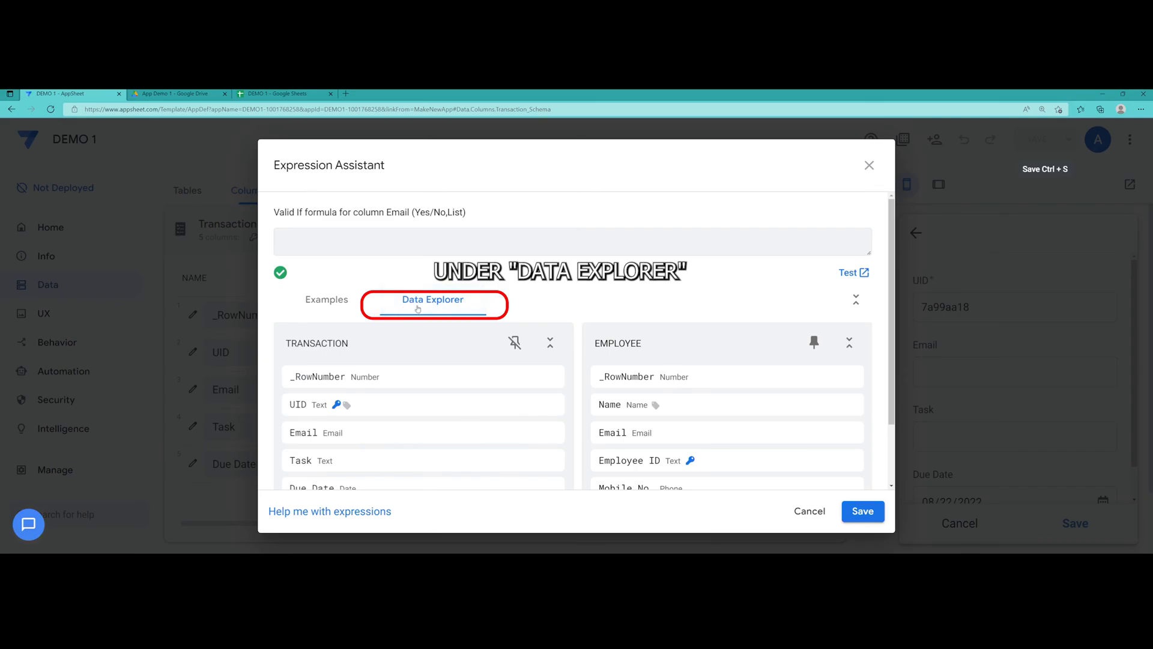
scroll(427, 306, "down", 1)
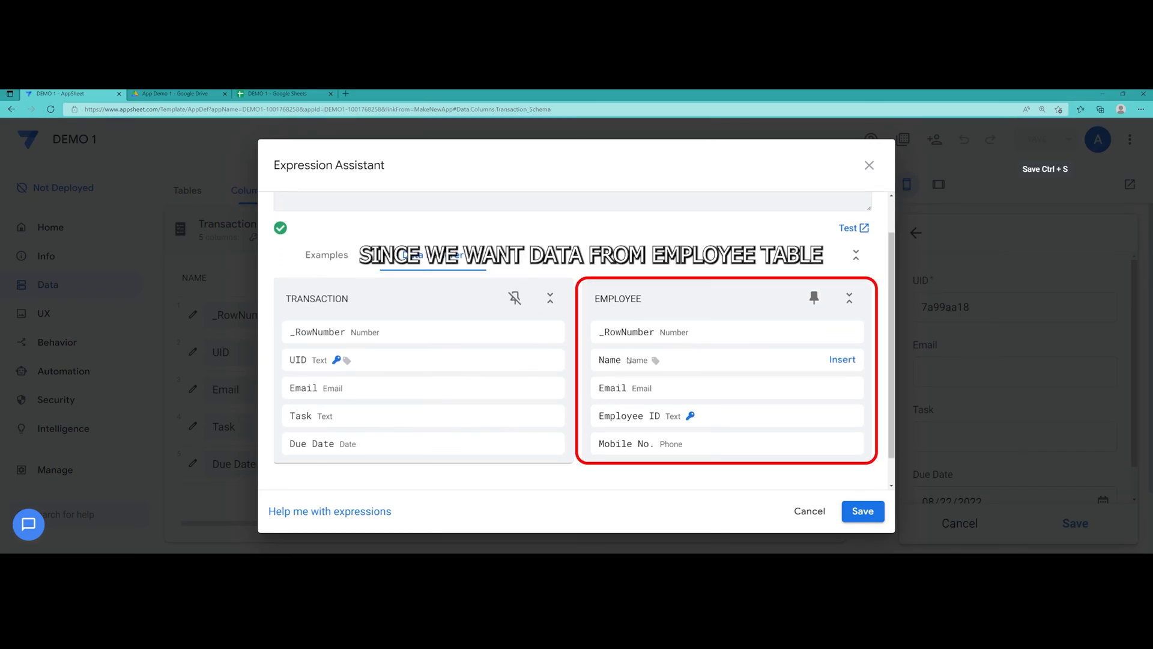
mouse_move(614, 299)
left_mouse_down()
mouse_move(641, 299)
mouse_move(595, 299)
left_mouse_up()
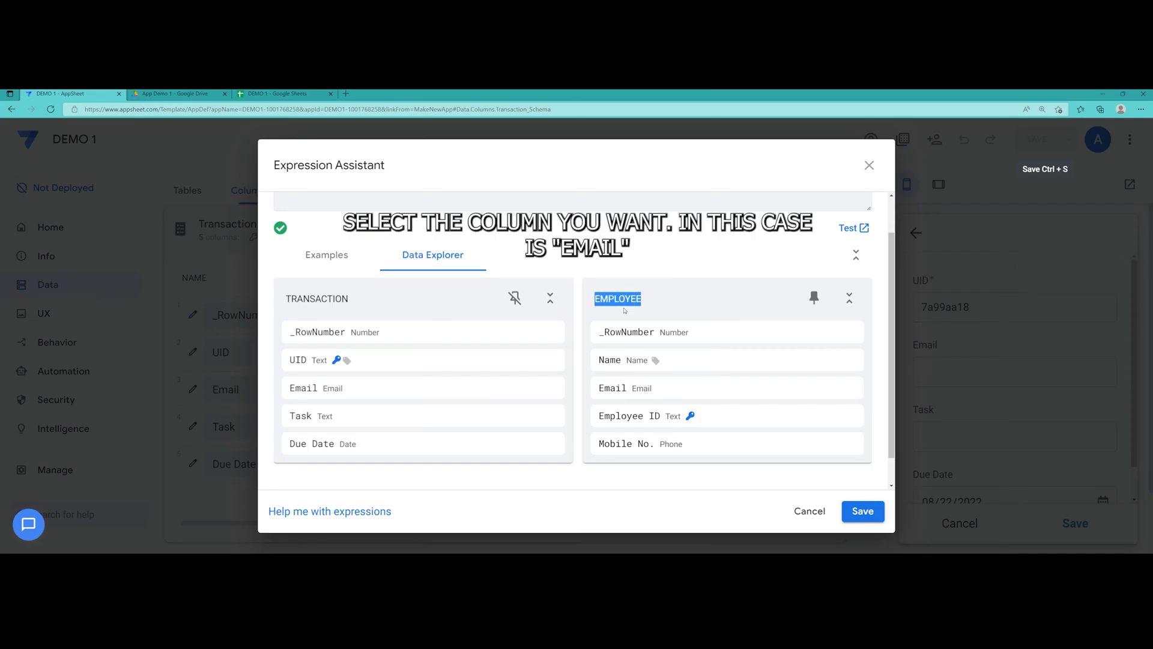
mouse_move(796, 391)
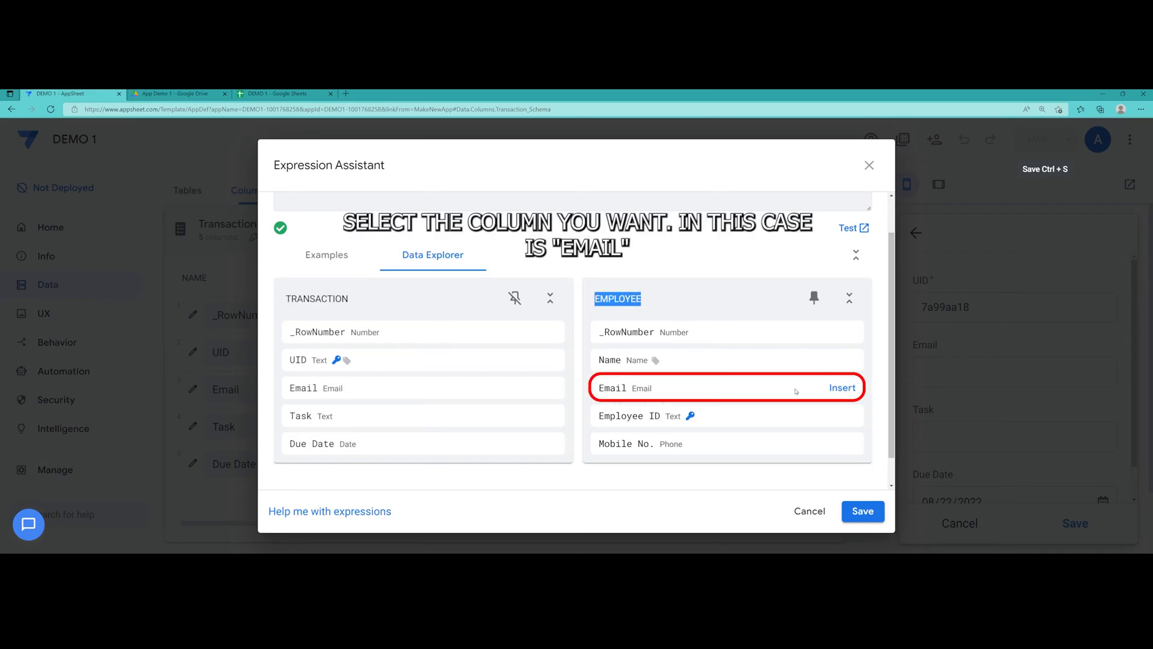
left_click(845, 391)
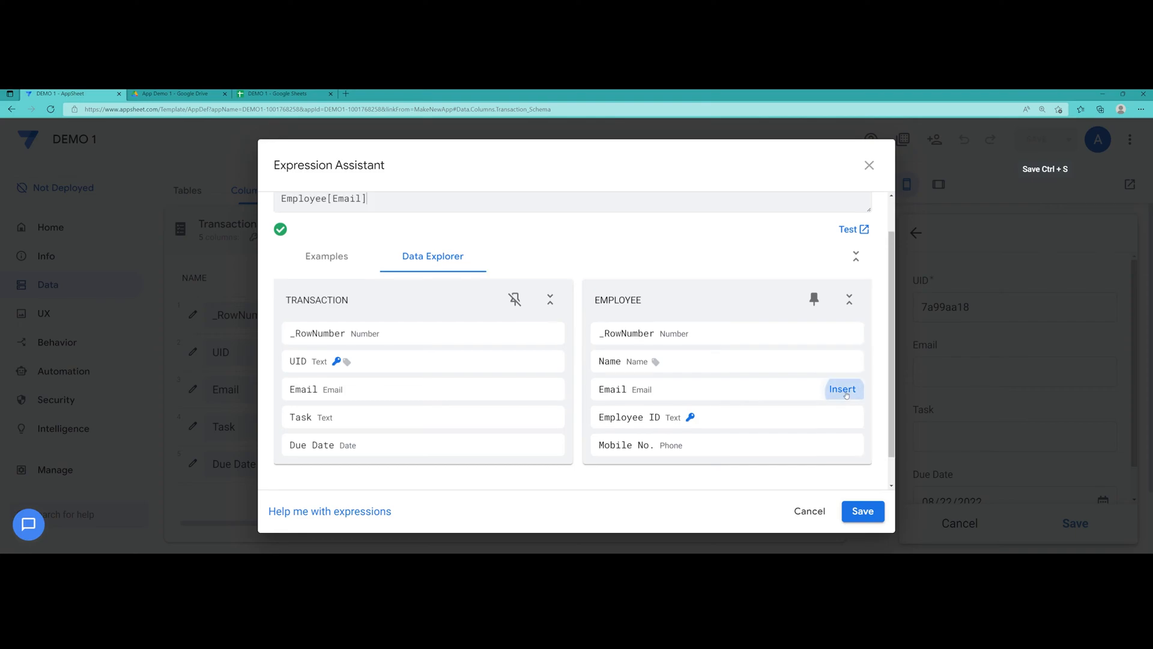
left_click_drag(328, 242, 278, 241)
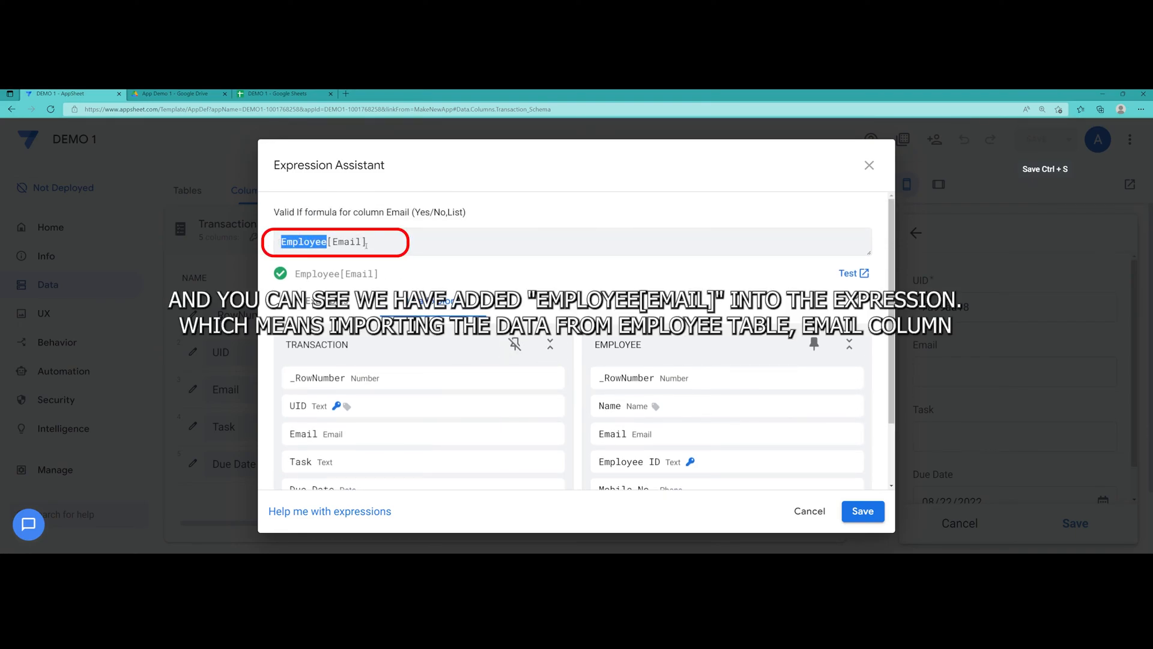
left_click_drag(367, 241, 327, 242)
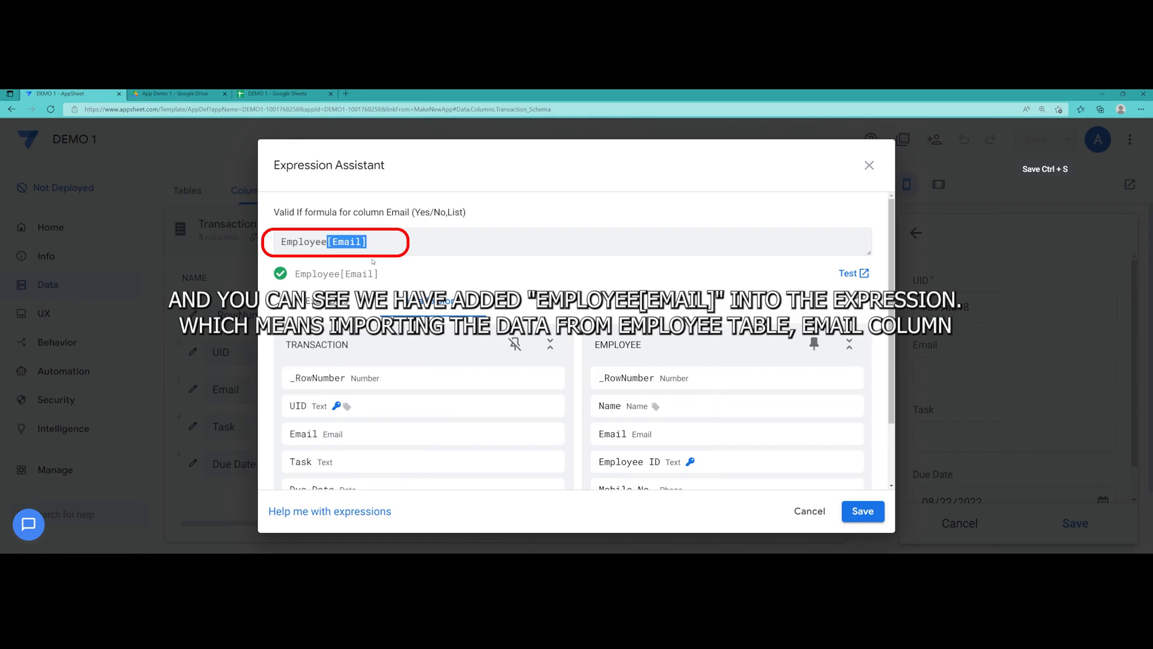
left_click(398, 269)
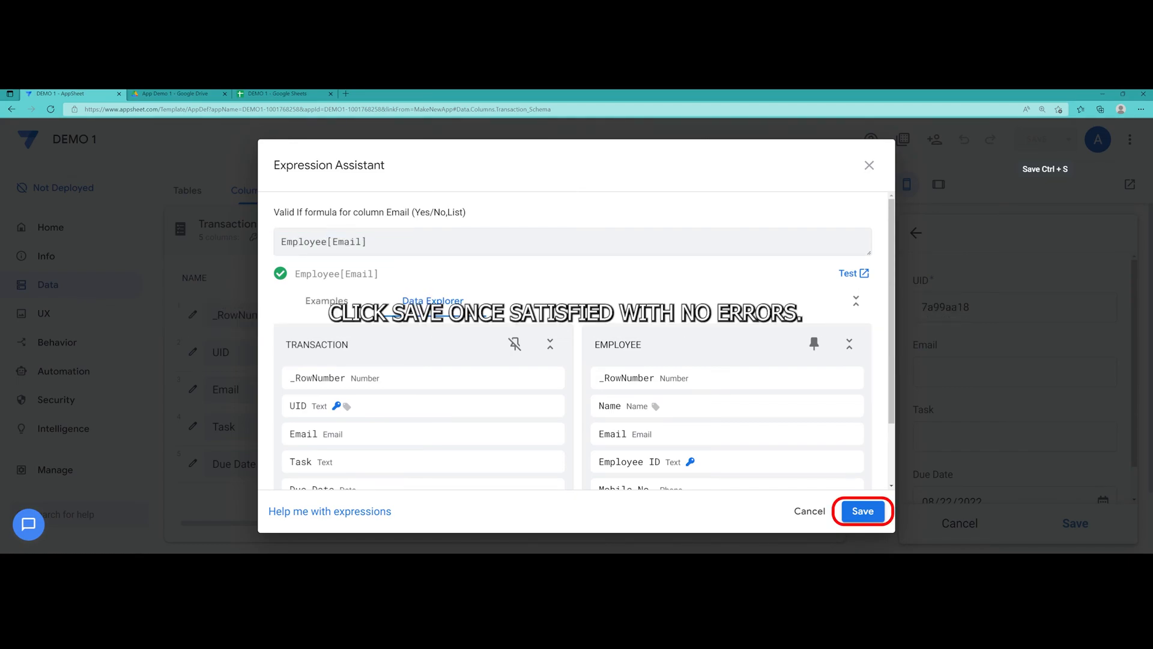
left_click(850, 510)
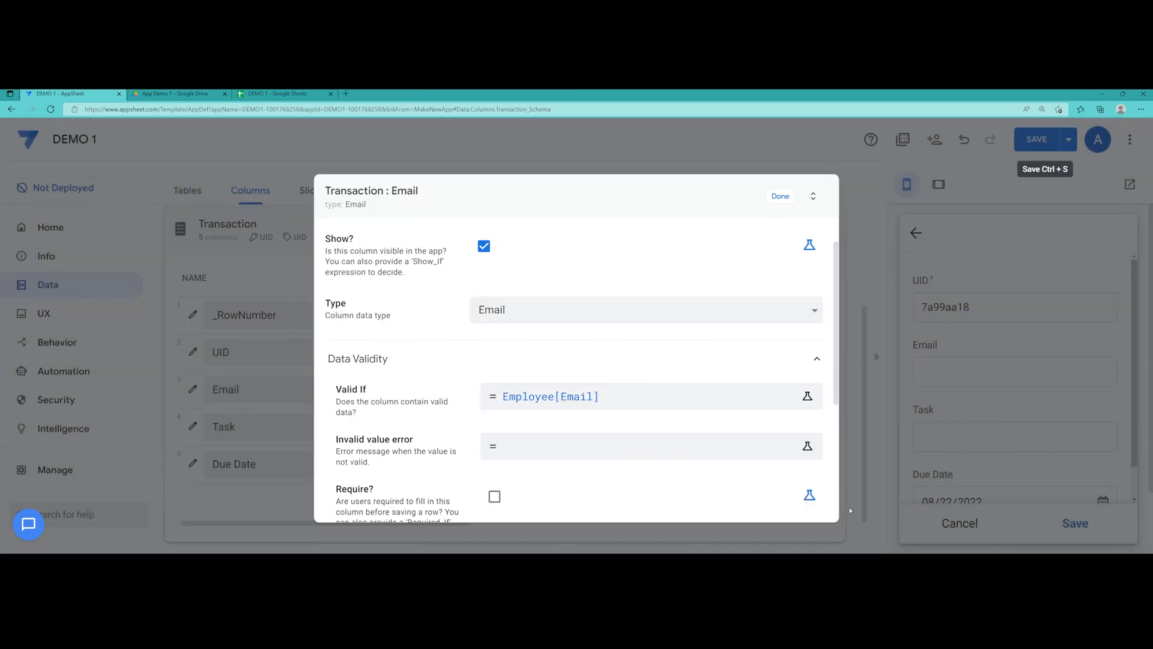
Save the app, then pick the only listed employee email from the preview form's Email dropdown
left_click(775, 198)
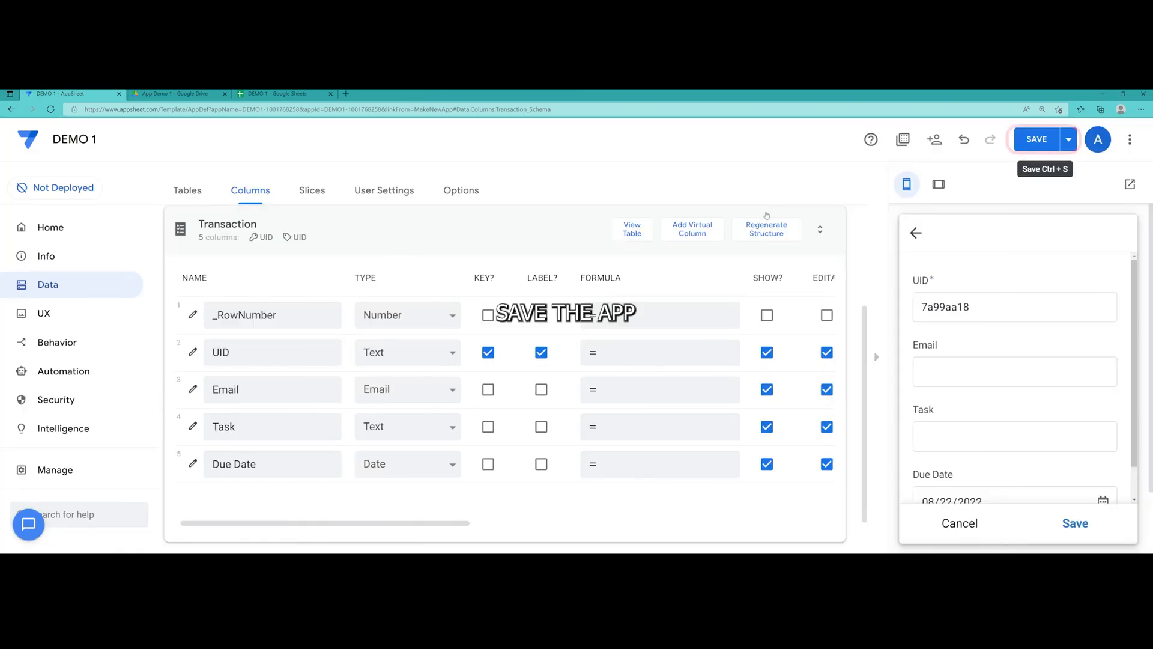
left_click(1036, 142)
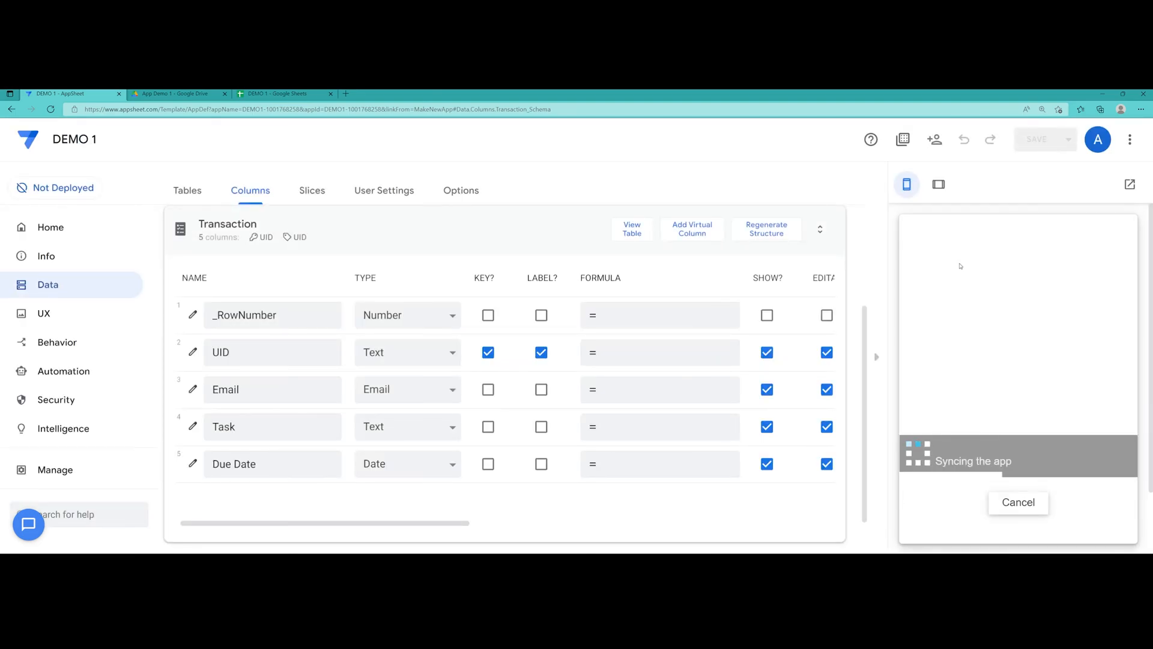
scroll(960, 266, "down", 1)
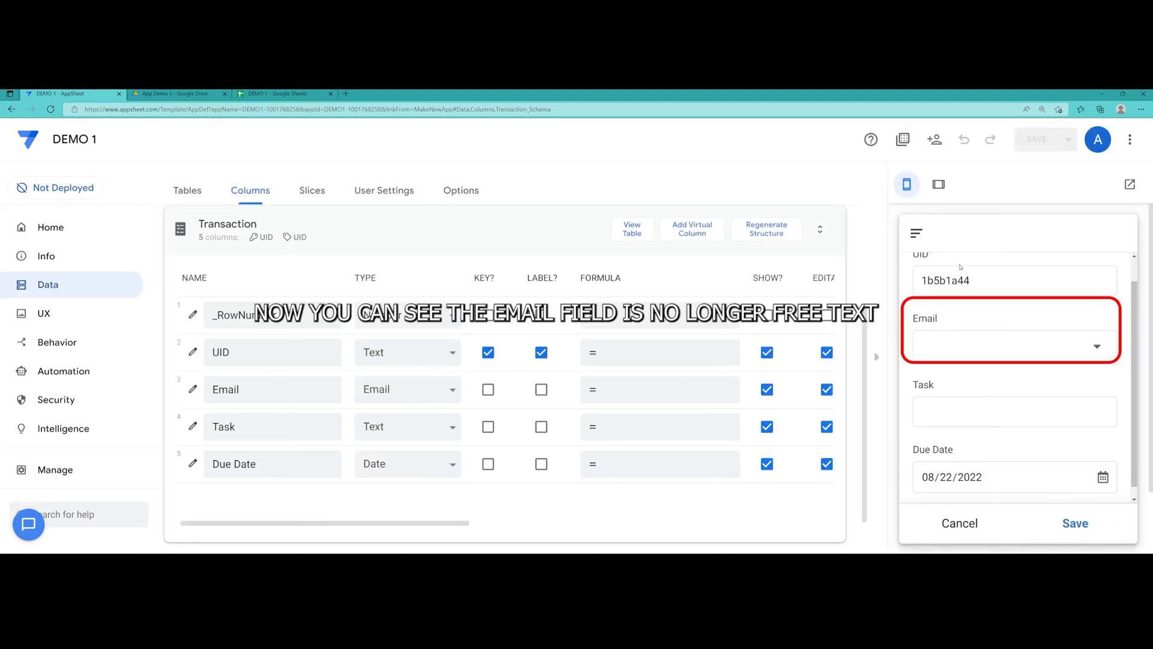
left_click(987, 335)
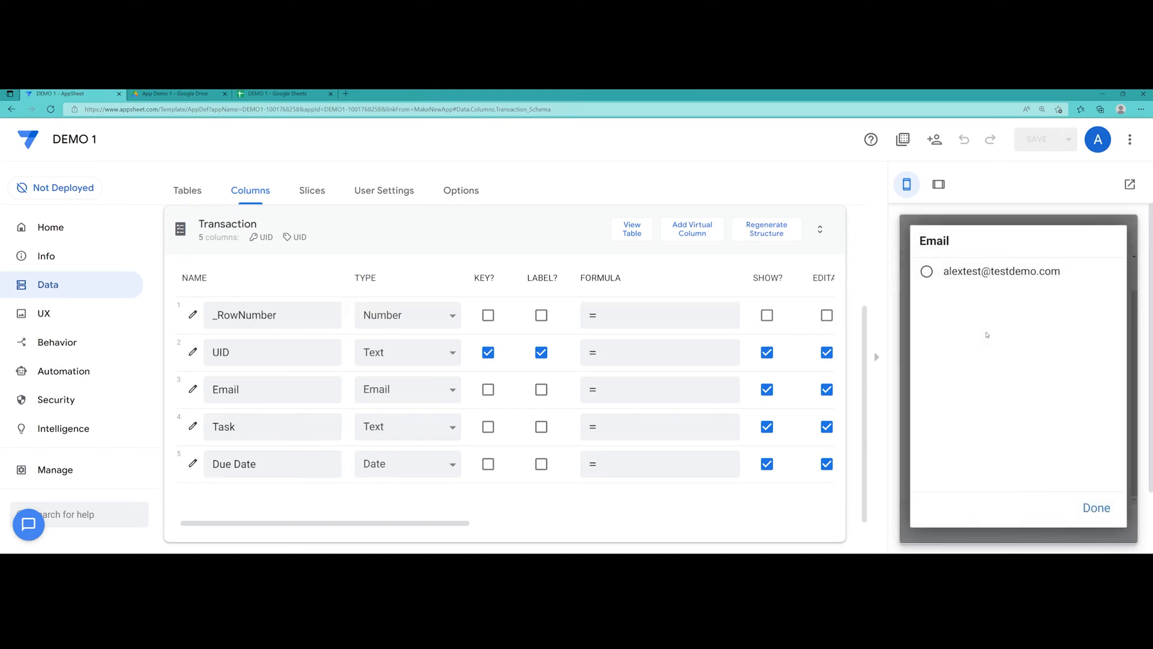
left_click(971, 273)
scroll(1004, 300, "down", 2)
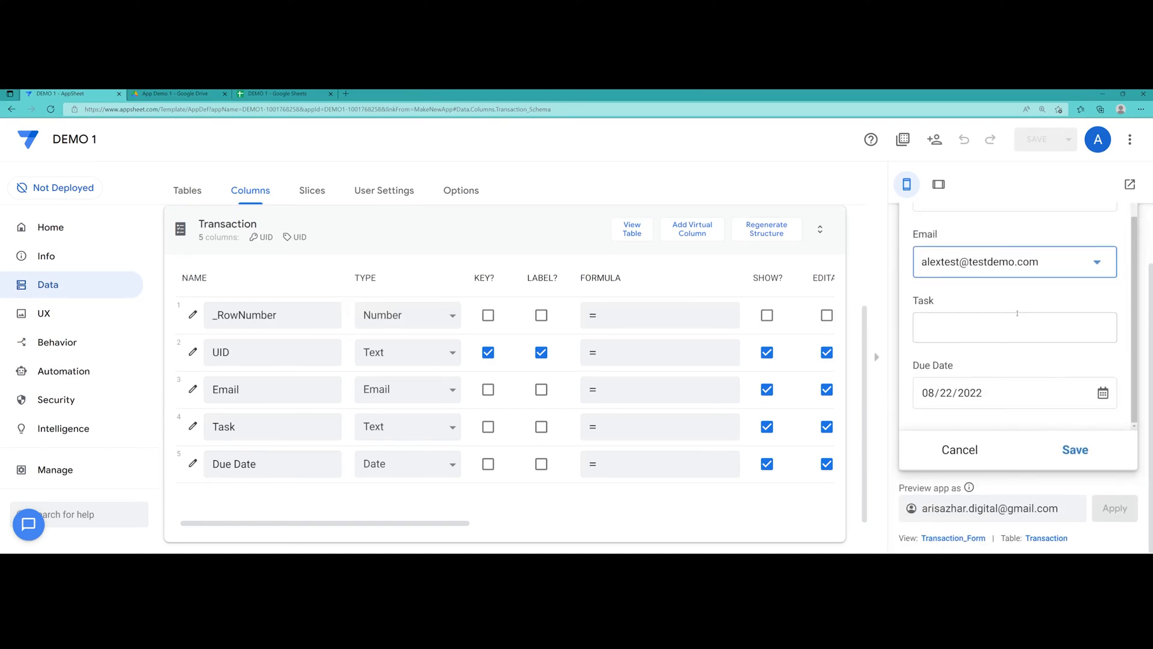
Enter the Task note ending 'Don't forget to subscribe to my channel :)', set due date 08/23/2022, and save
left_click(974, 326)
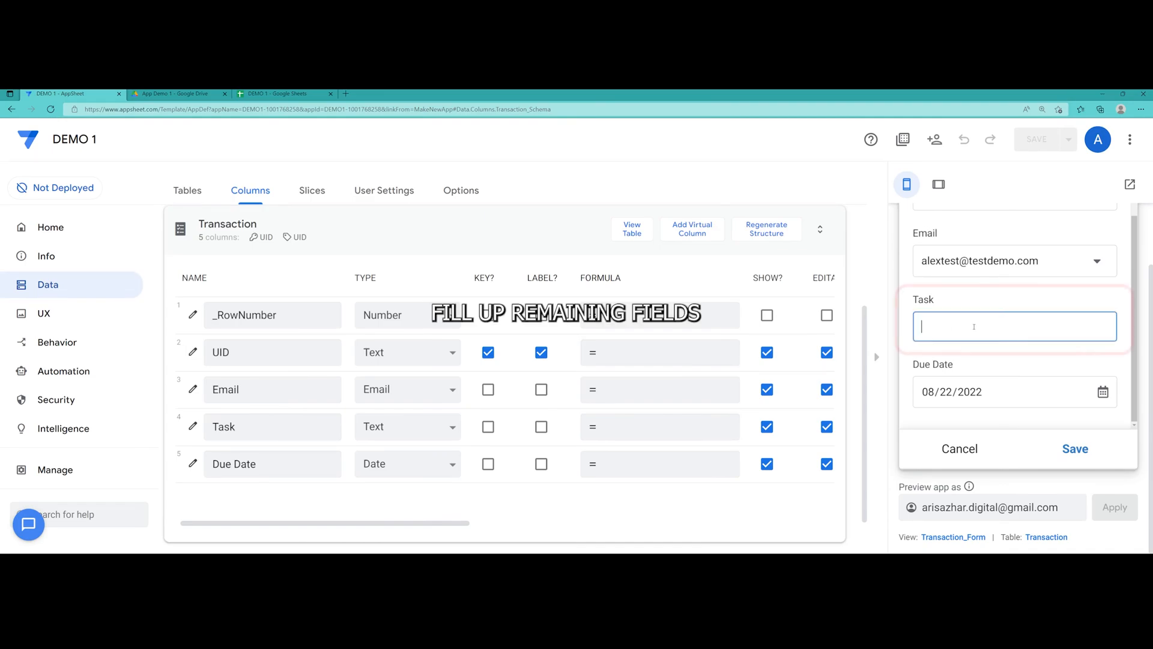
type("Need to complete")
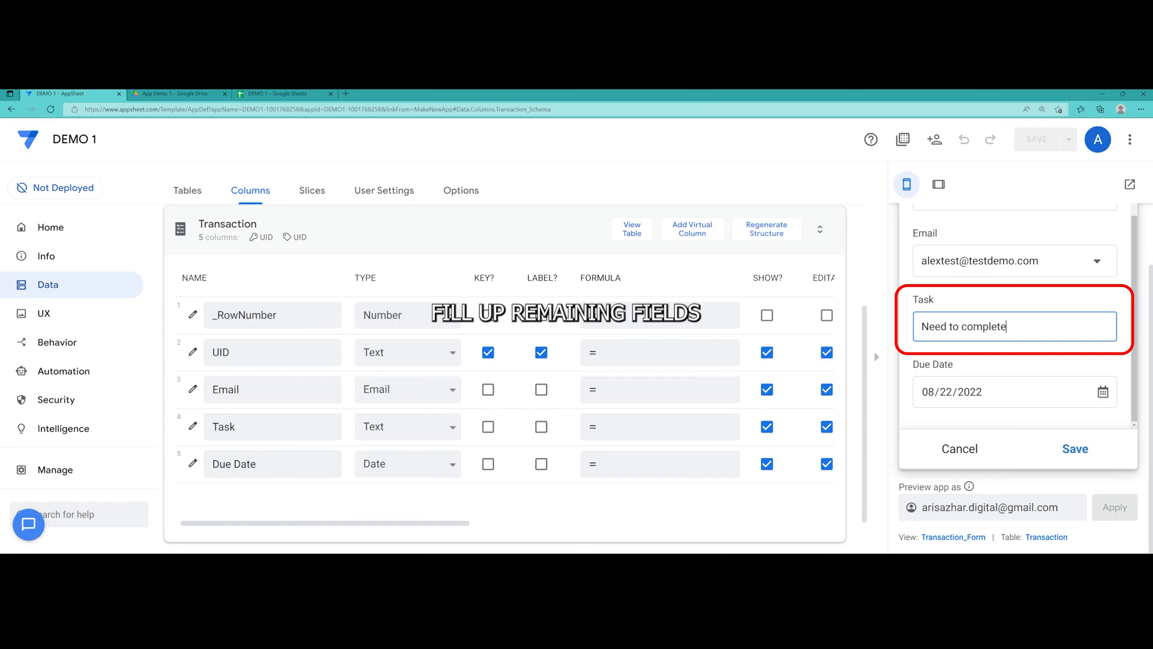
type("Demo 1. Don't forget to su")
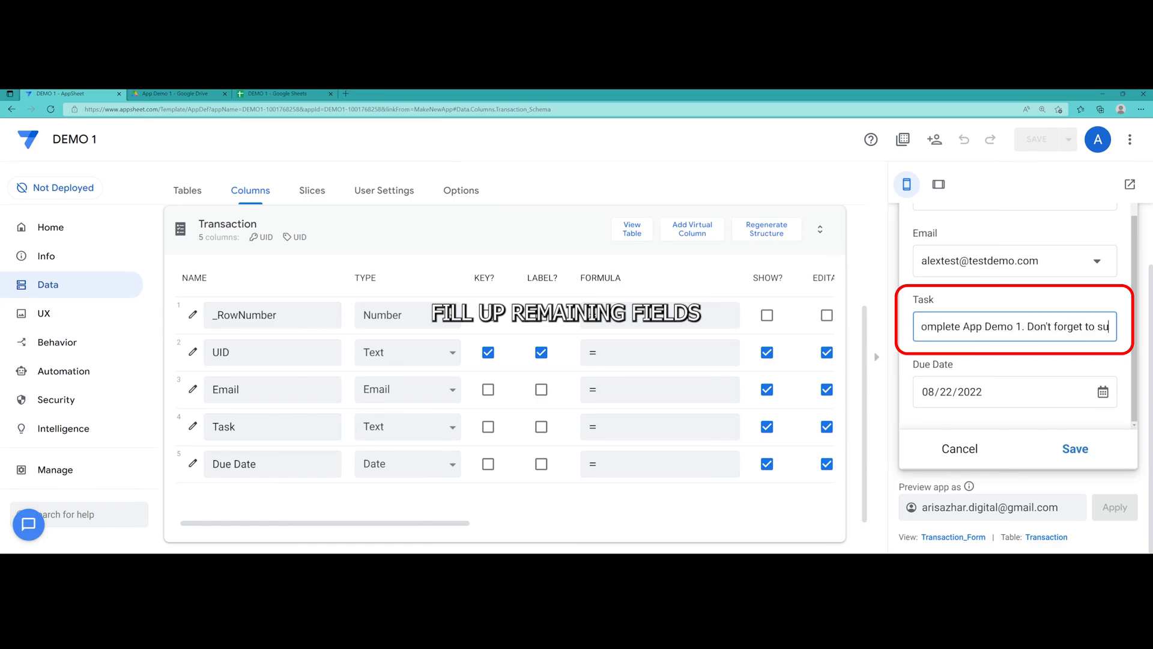
type("bscribe to")
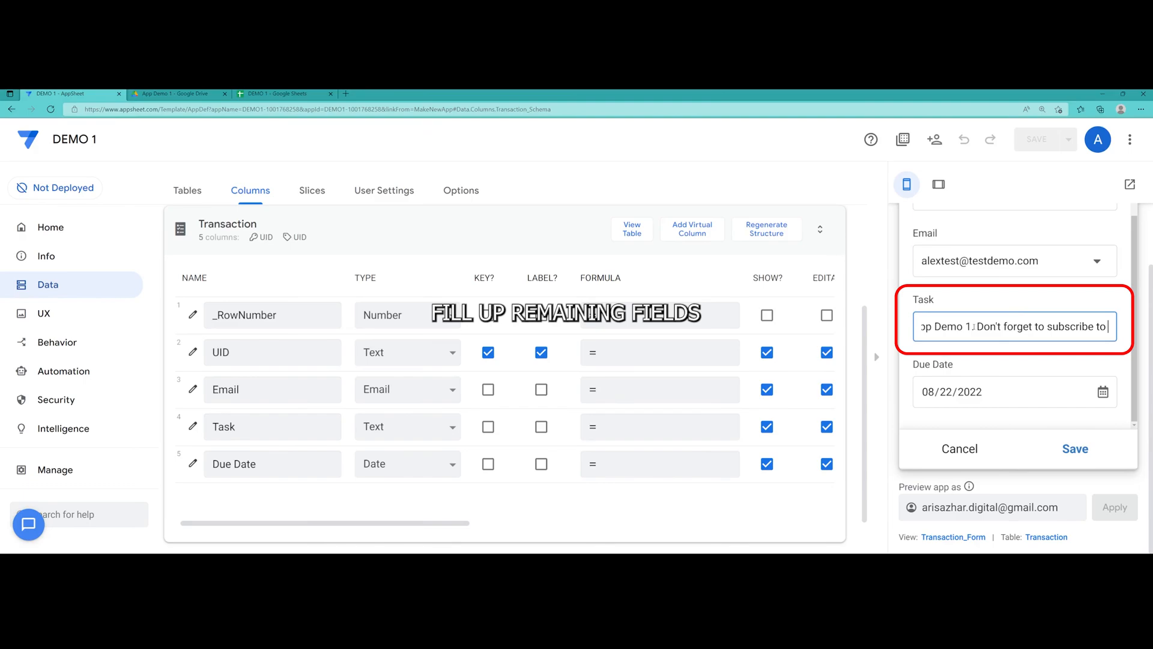
type(" my channel")
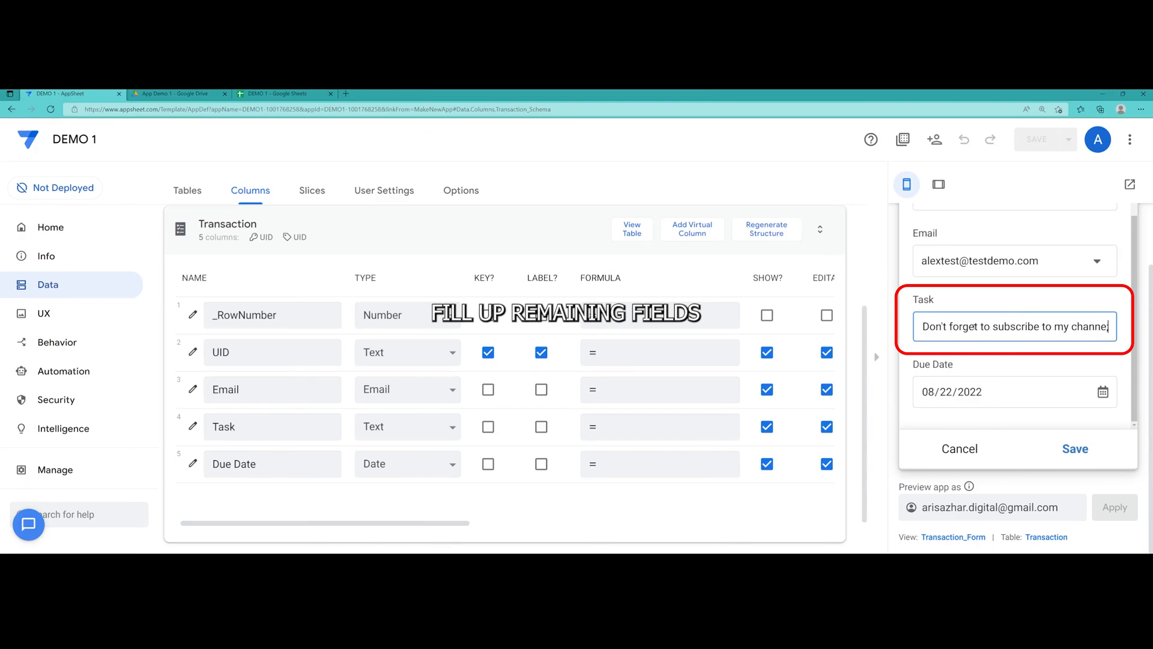
type(" :)")
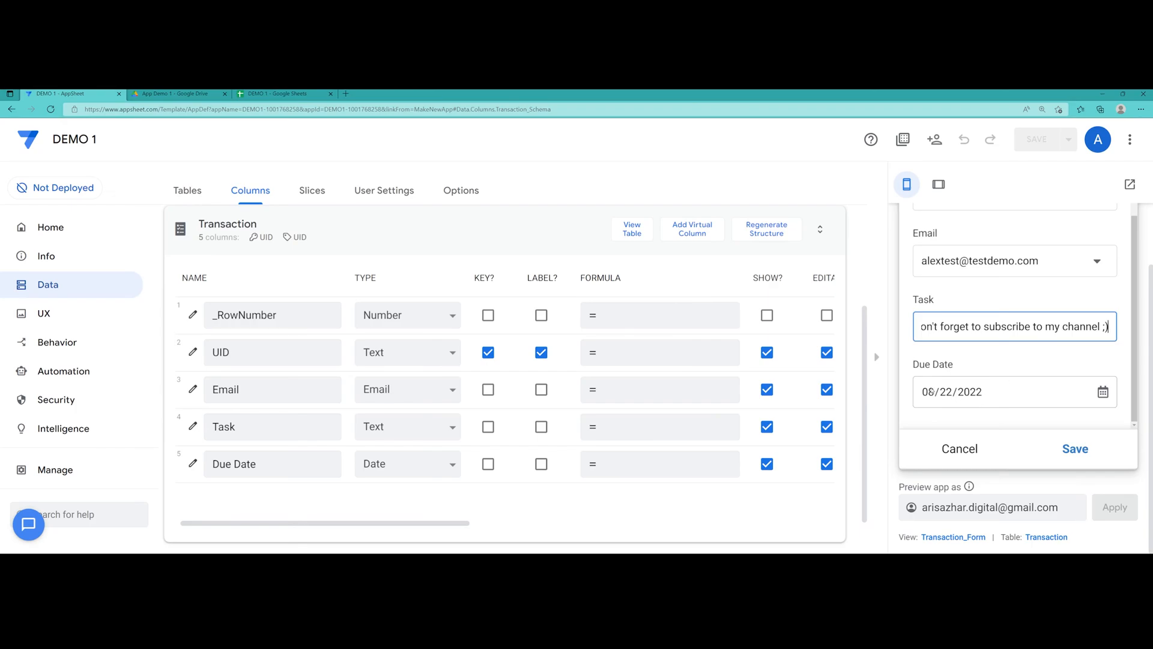
left_click(1015, 398)
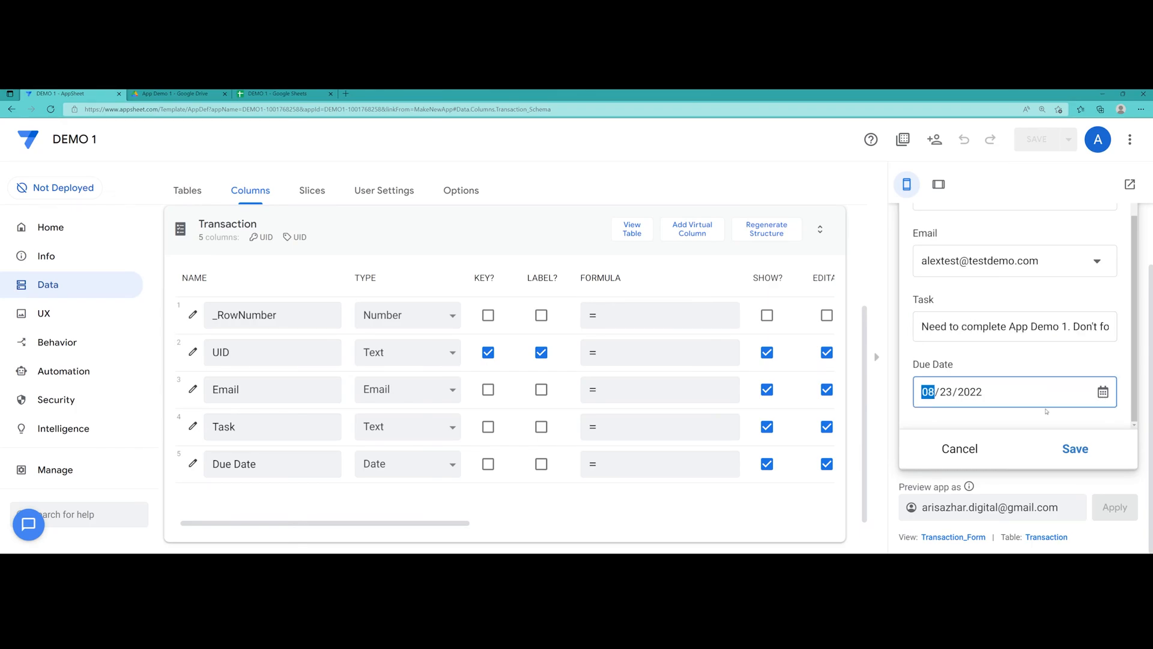
left_click(1075, 450)
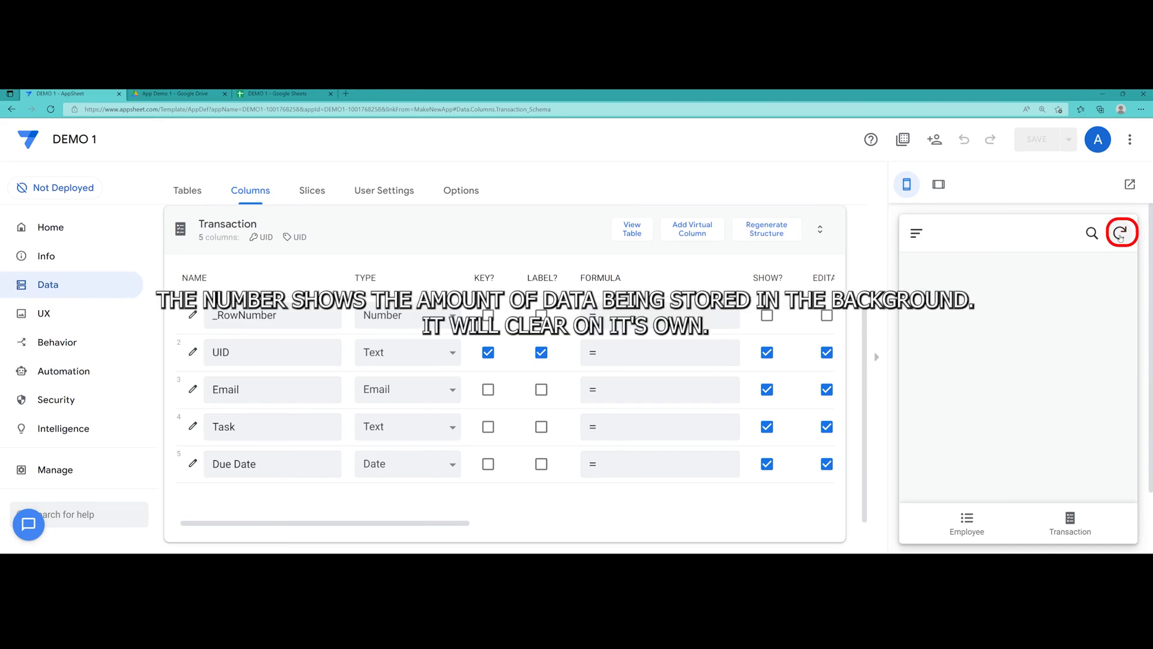
Open transaction 1b5b1a44 from the Transaction view, review its Task text, and return to the list
left_click(1071, 521)
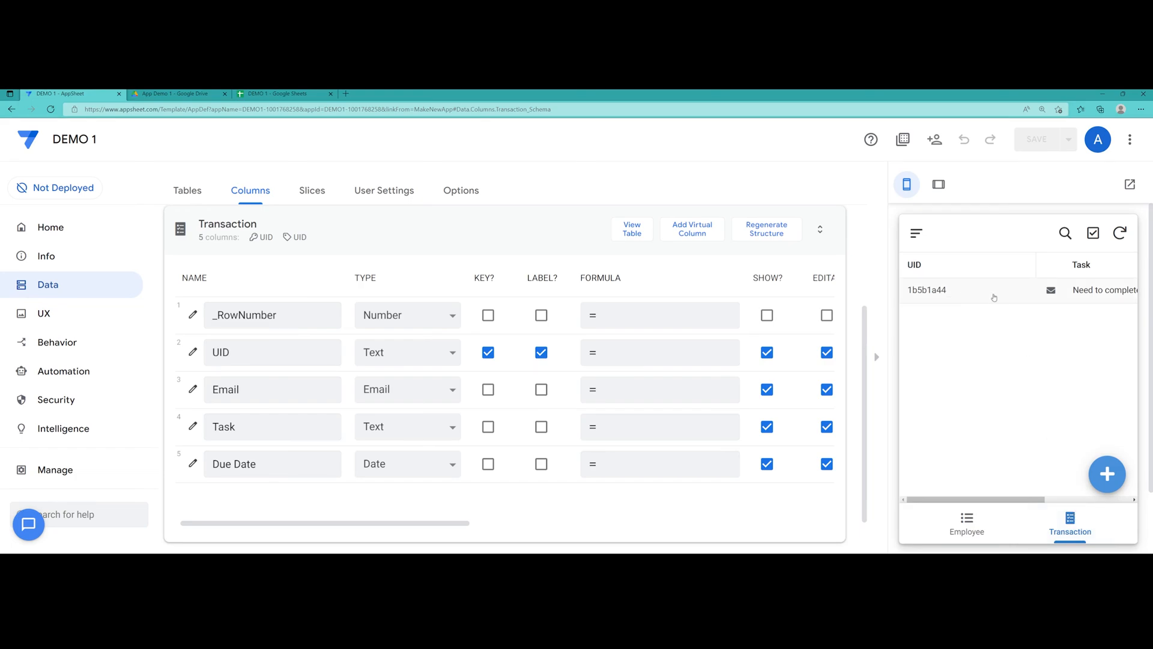
left_click(1097, 295)
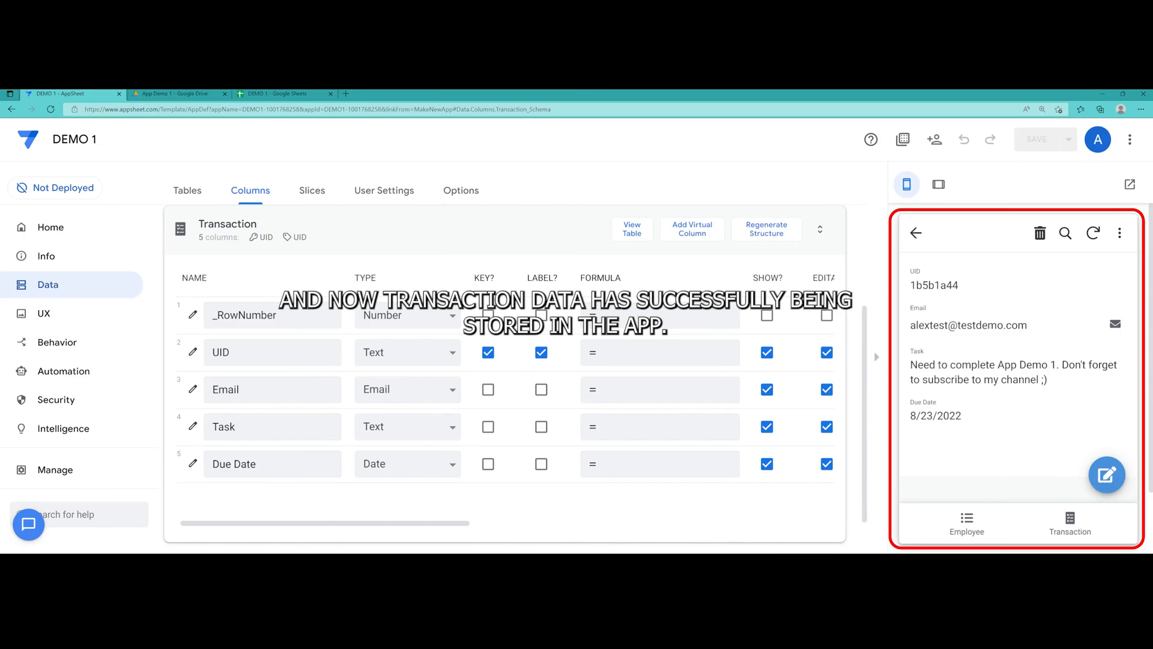
left_click_drag(1062, 364, 1038, 380)
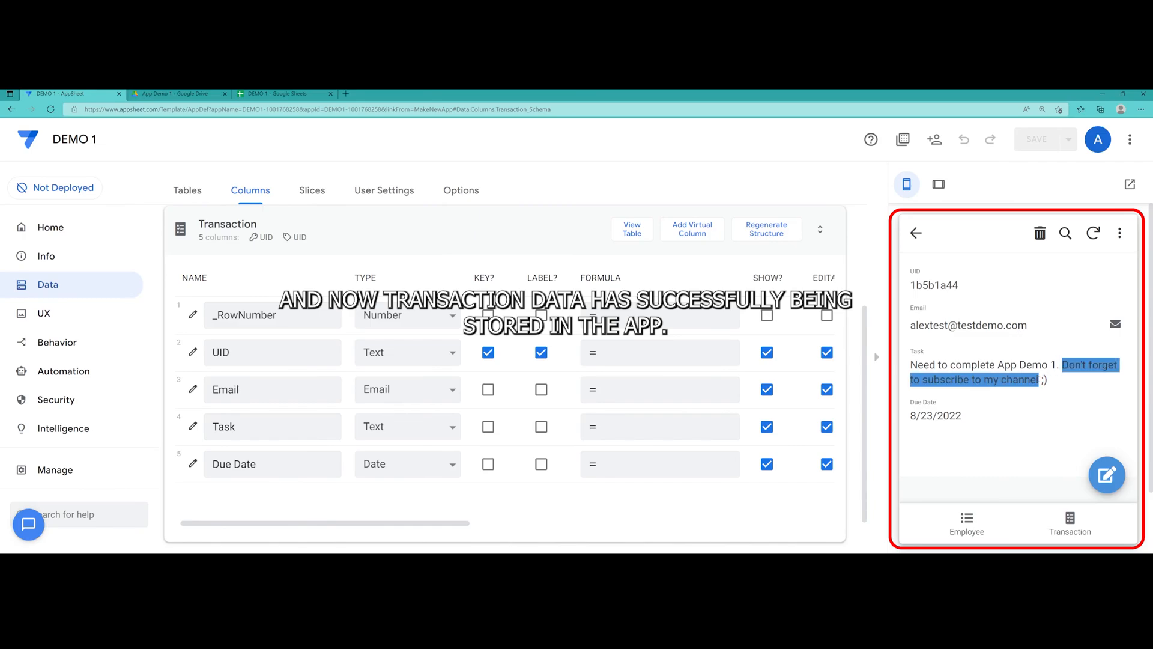
left_click(1028, 455)
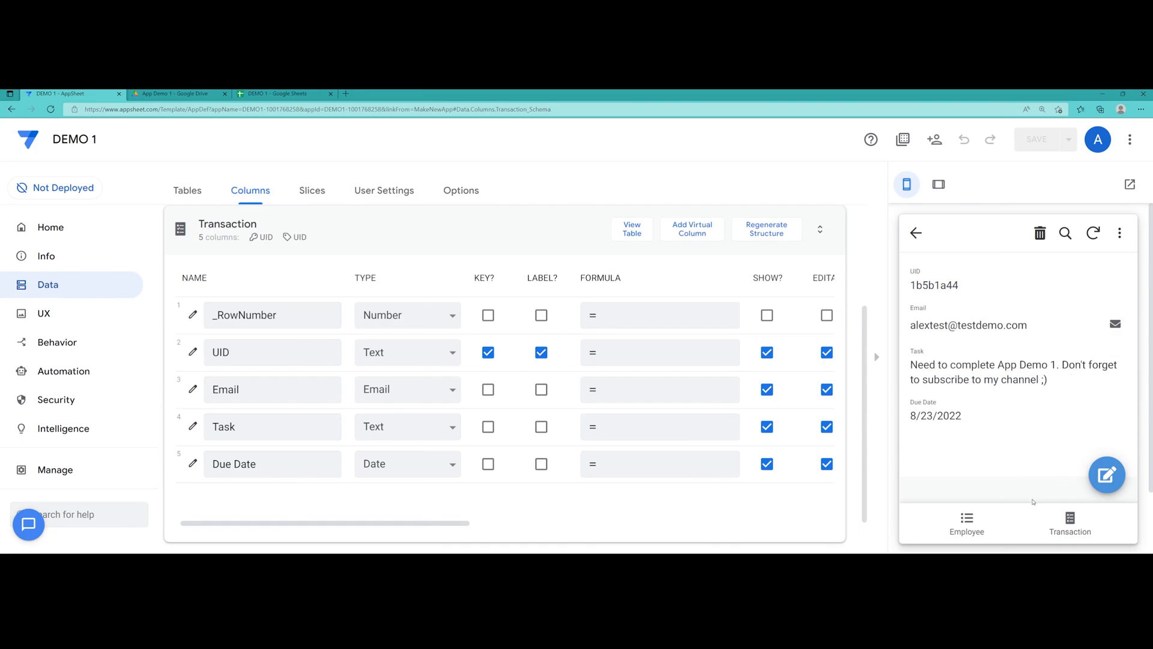
left_click(995, 516)
left_click(1068, 527)
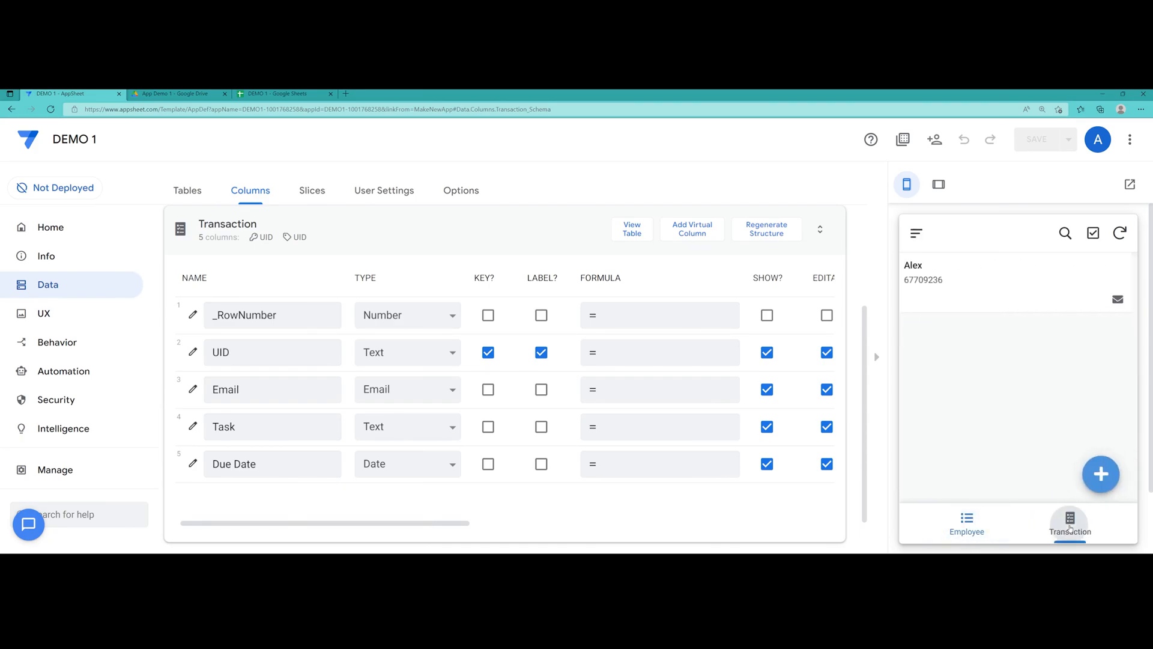
left_click_drag(998, 497, 956, 502)
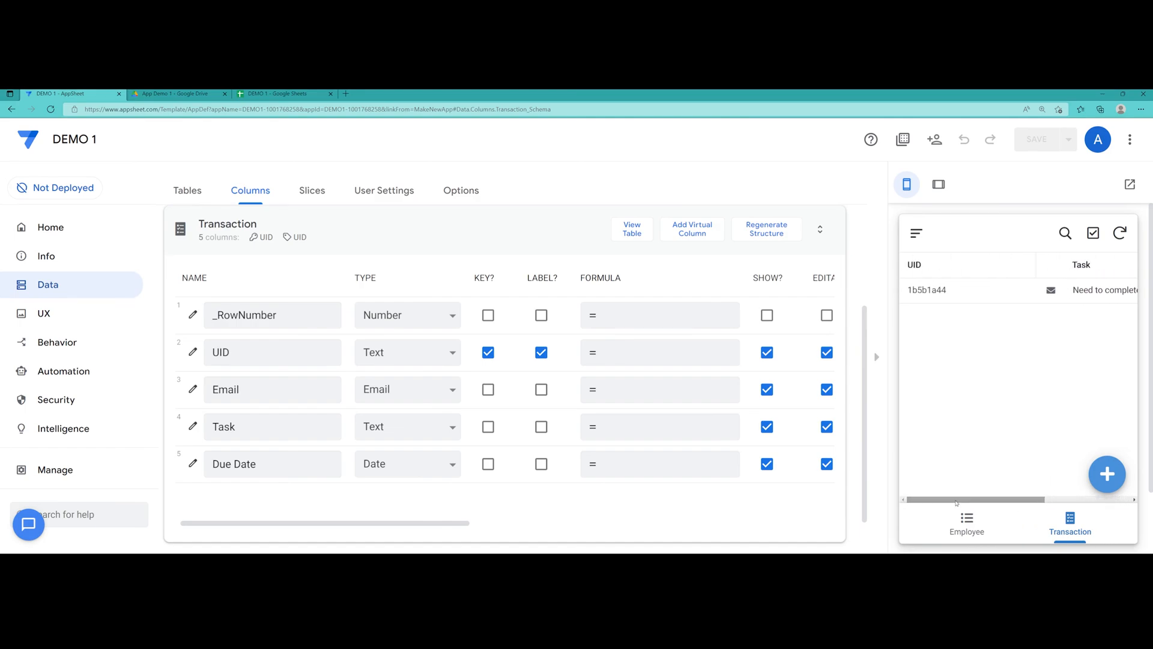
Open the app full-size in a new tab and view transaction 1b5b1a44's details
left_click(1129, 185)
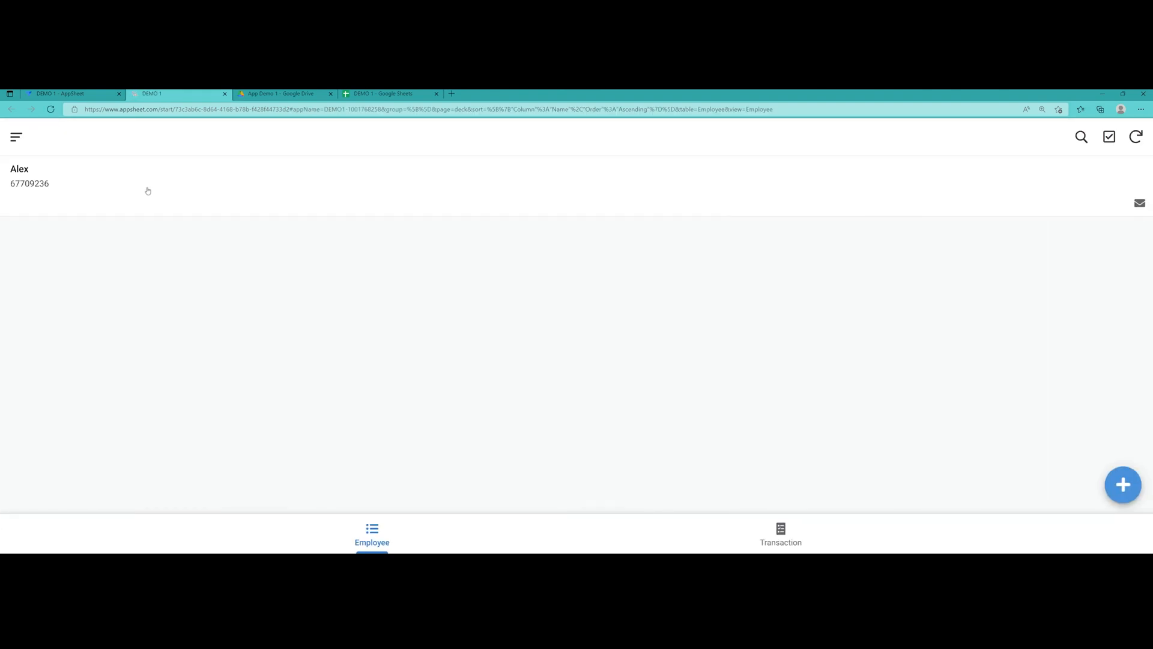
scroll(157, 192, "up", 4)
scroll(168, 210, "up", 1)
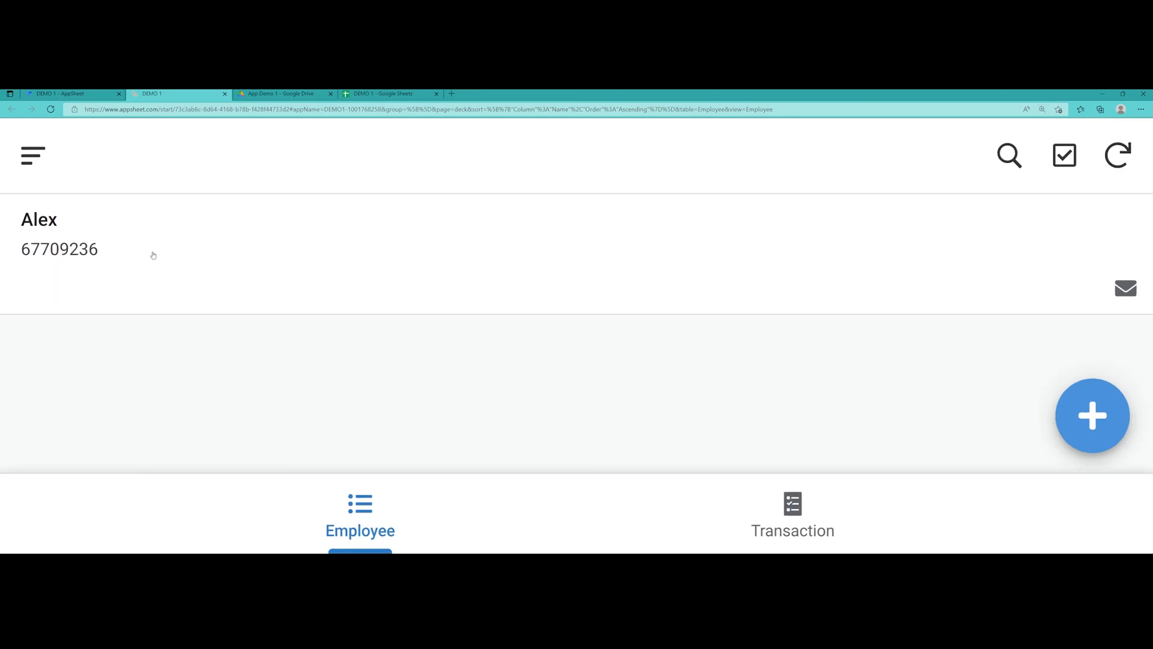
left_click(800, 512)
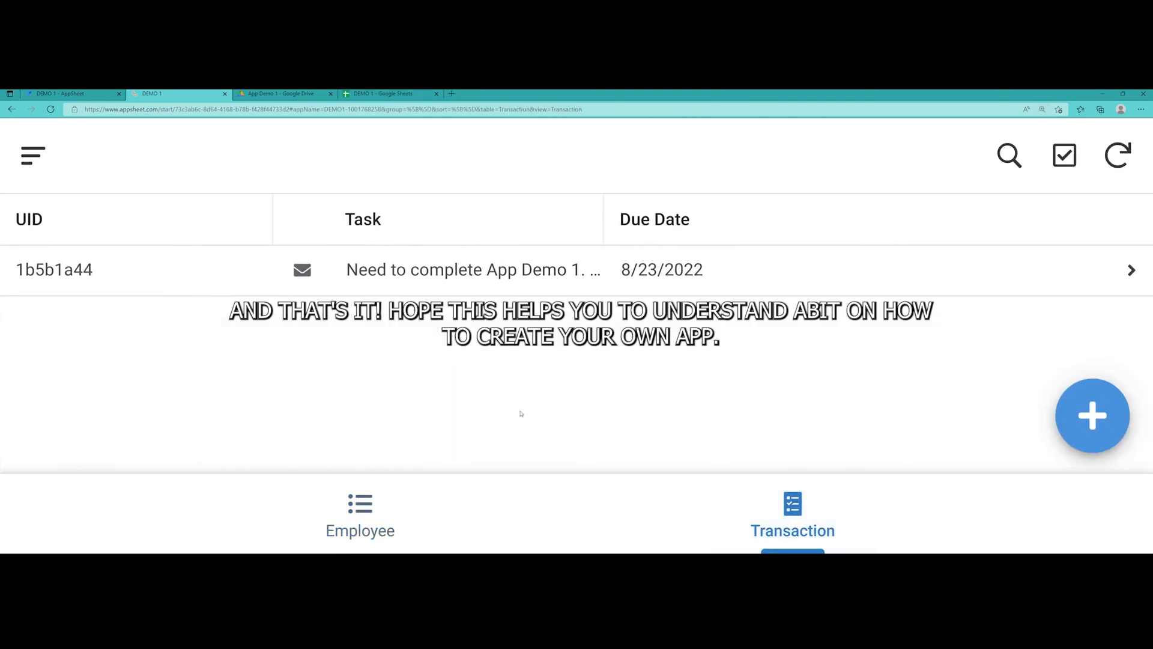
left_click(519, 278)
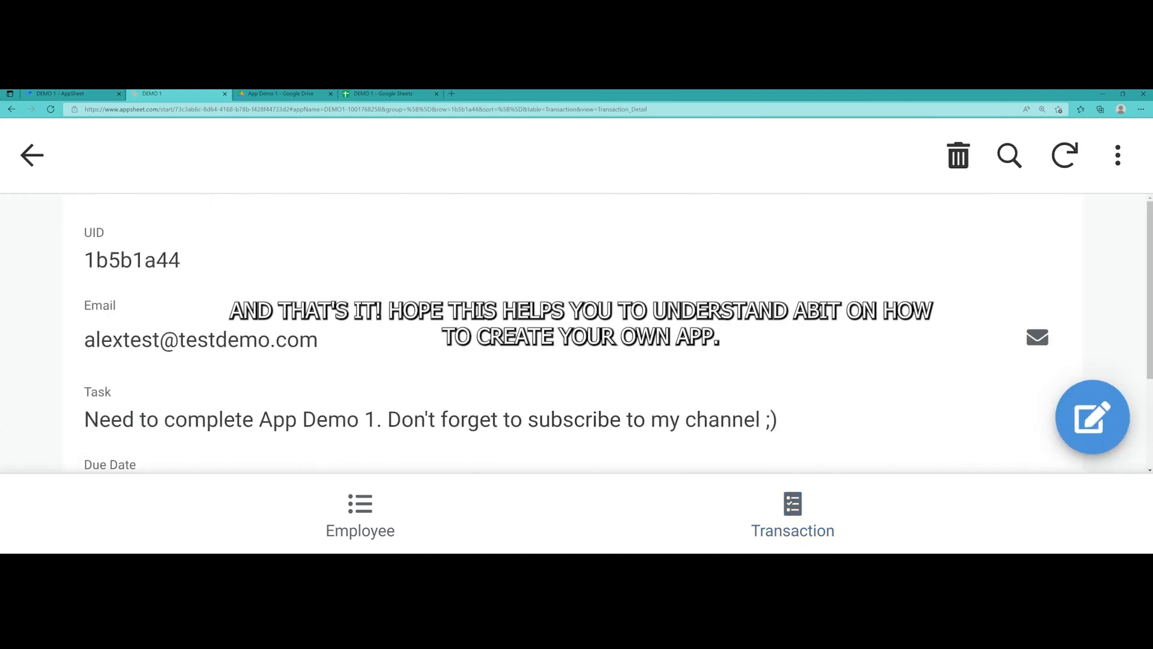
scroll(487, 322, "down", 2)
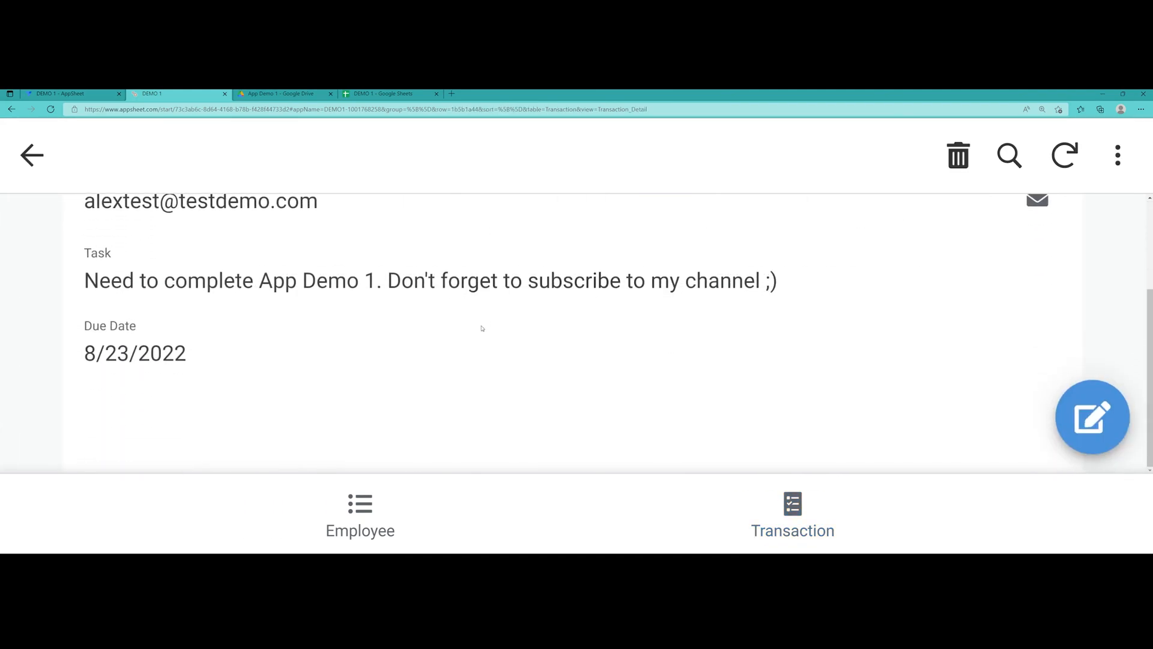
scroll(482, 328, "up", 2)
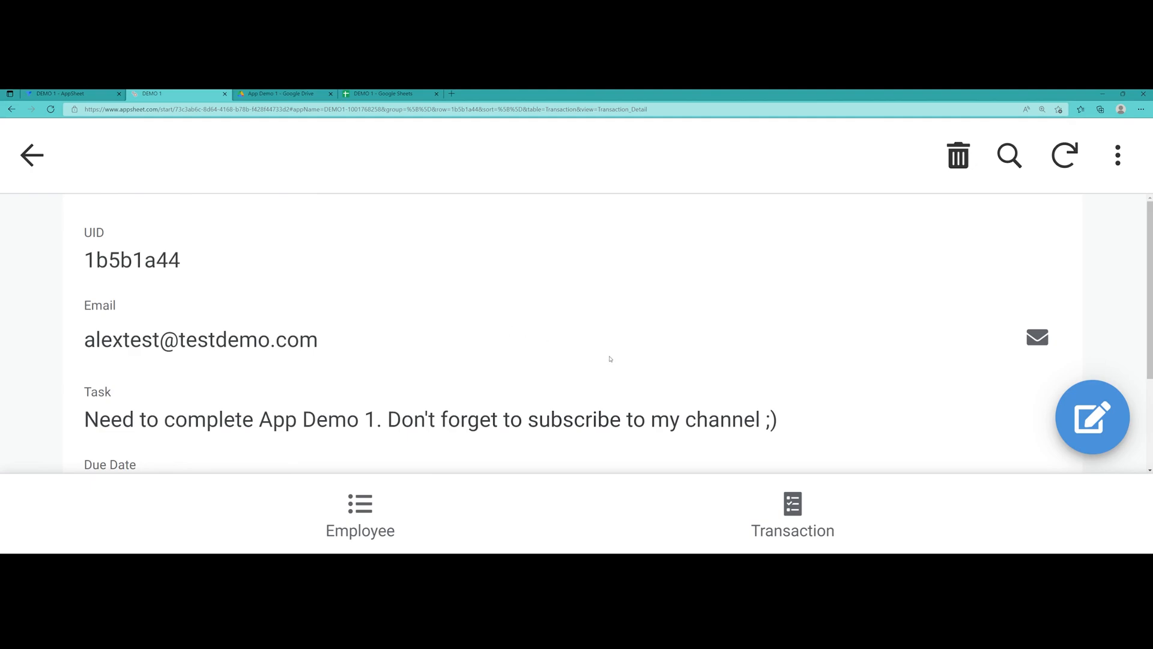
scroll(610, 358, "down", 1)
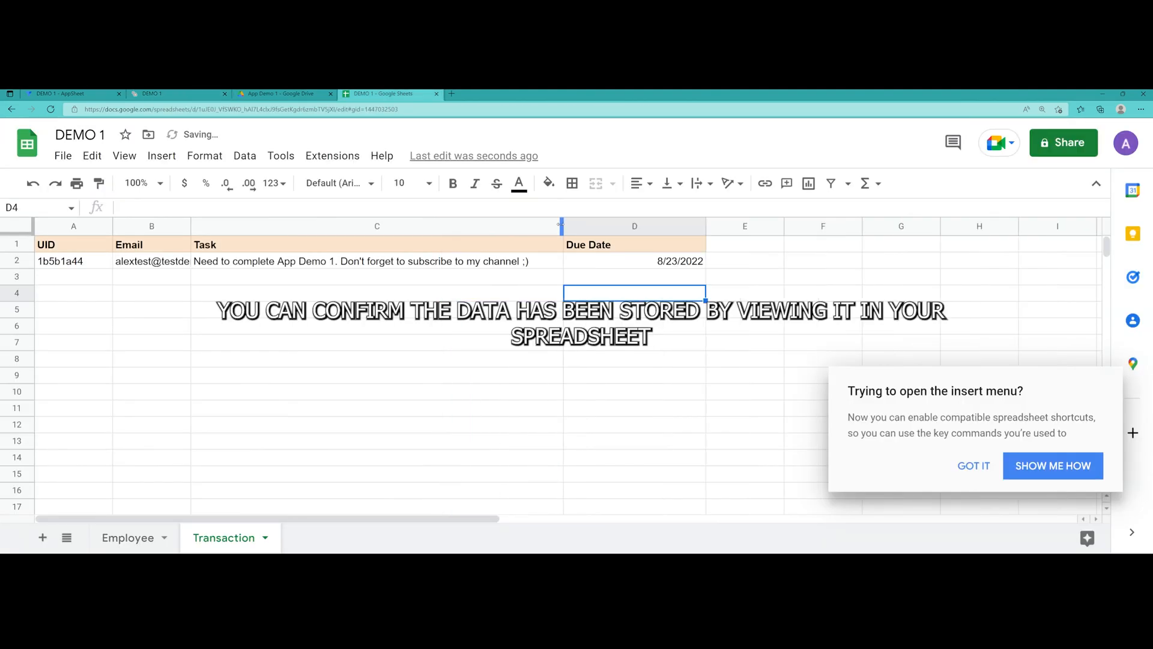
In Google Sheets, switch to the Employee sheet and auto-fit the Email column B width
left_click(377, 328)
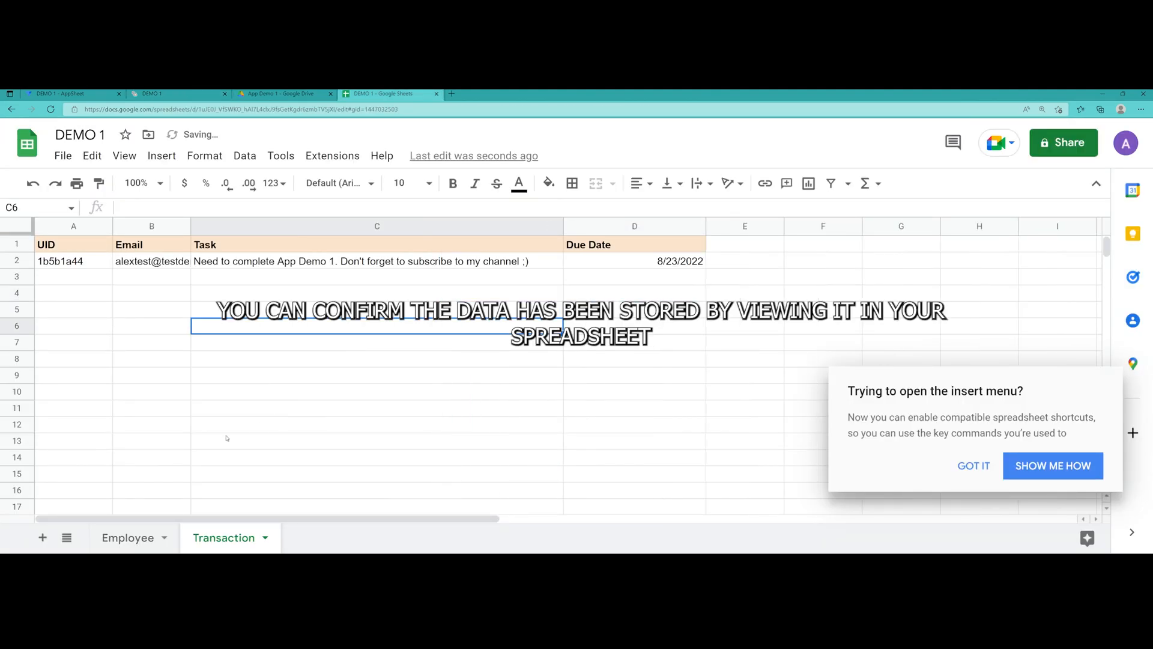
left_click(135, 538)
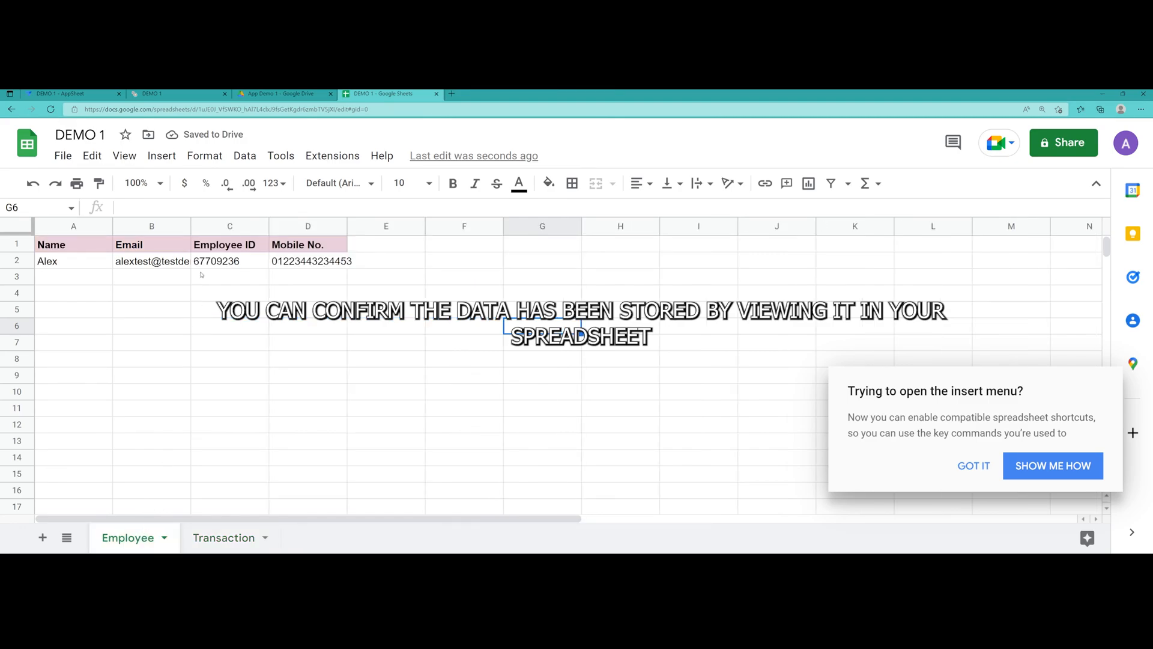
double_click(191, 228)
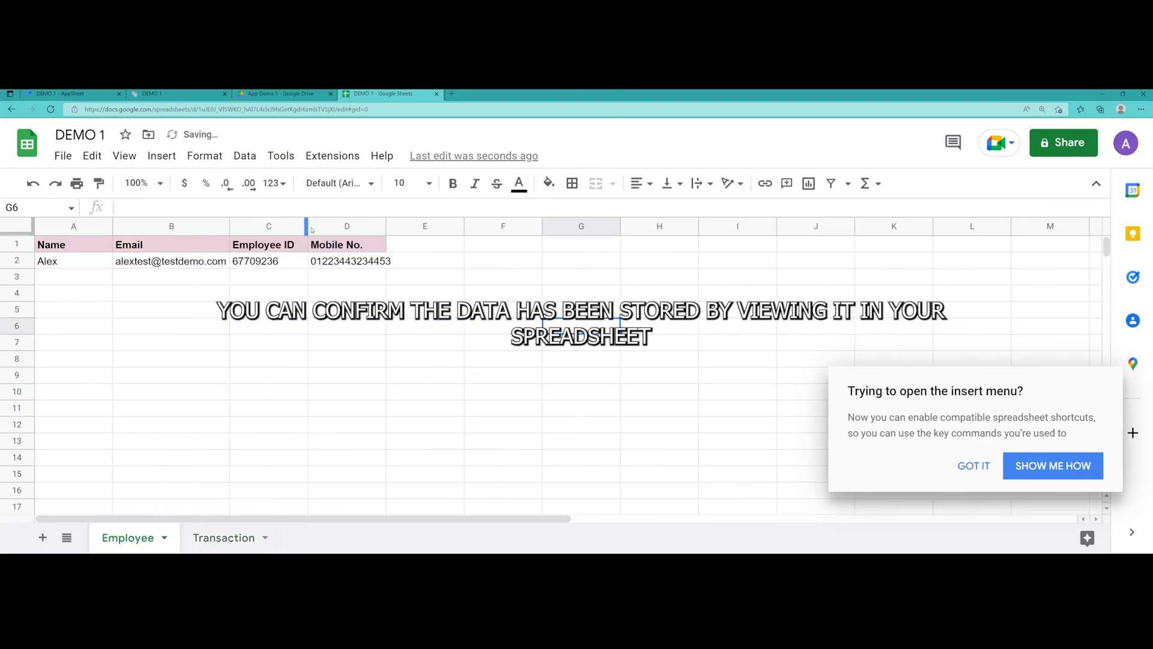